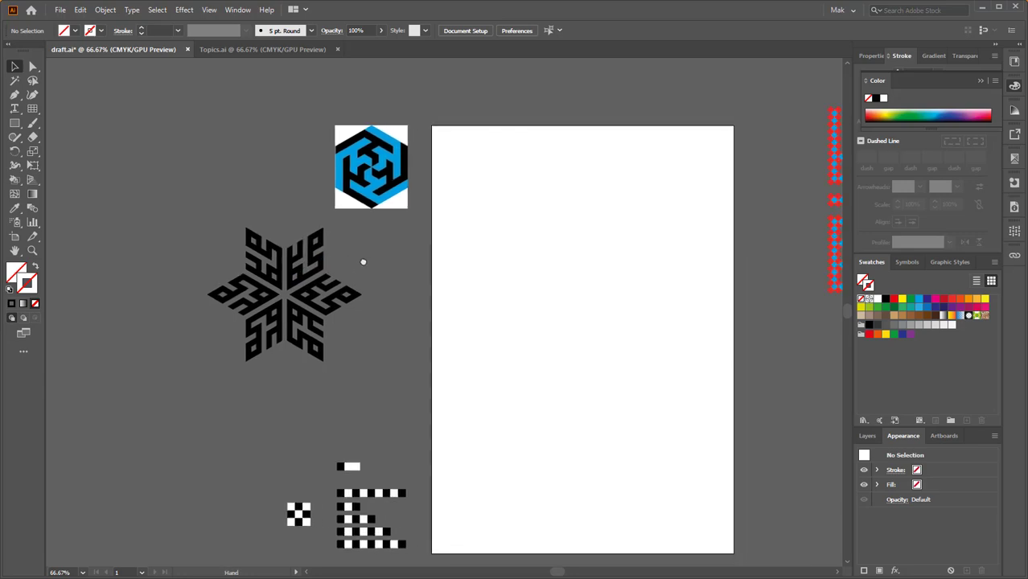
- Draw a vertical line in the middle of the artboard with the default white fill and black stroke
left_click_drag(552, 318, 482, 265)
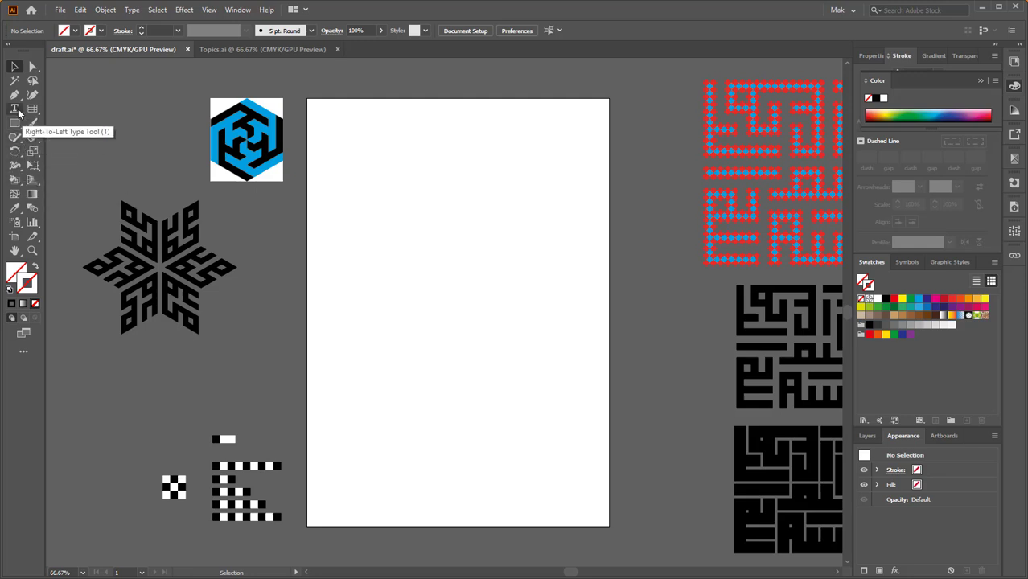
key("backslash")
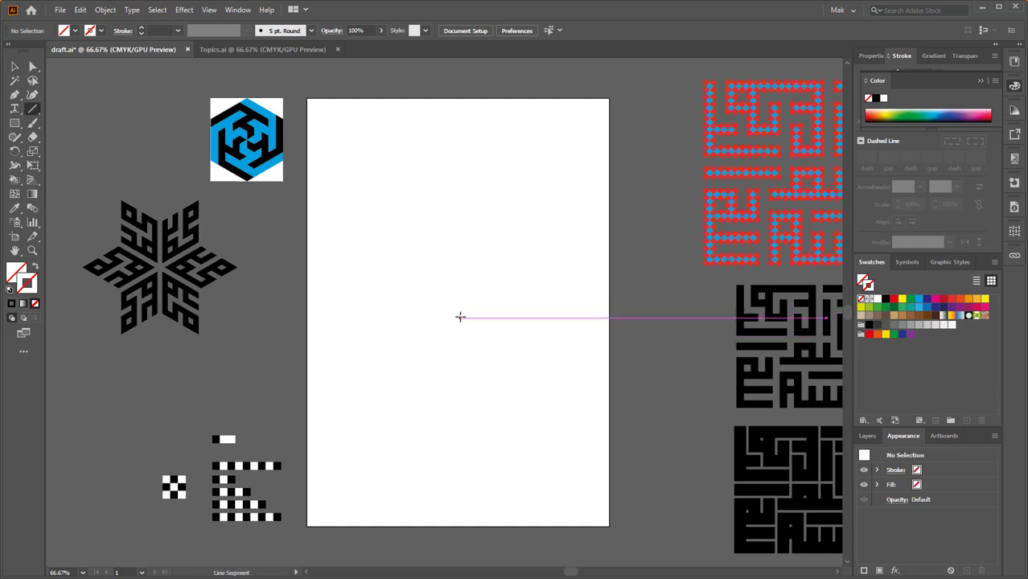
mouse_move(461, 315)
left_mouse_down()
mouse_move(479, 341)
mouse_move(454, 393)
mouse_move(460, 417)
left_mouse_up()
key("d")
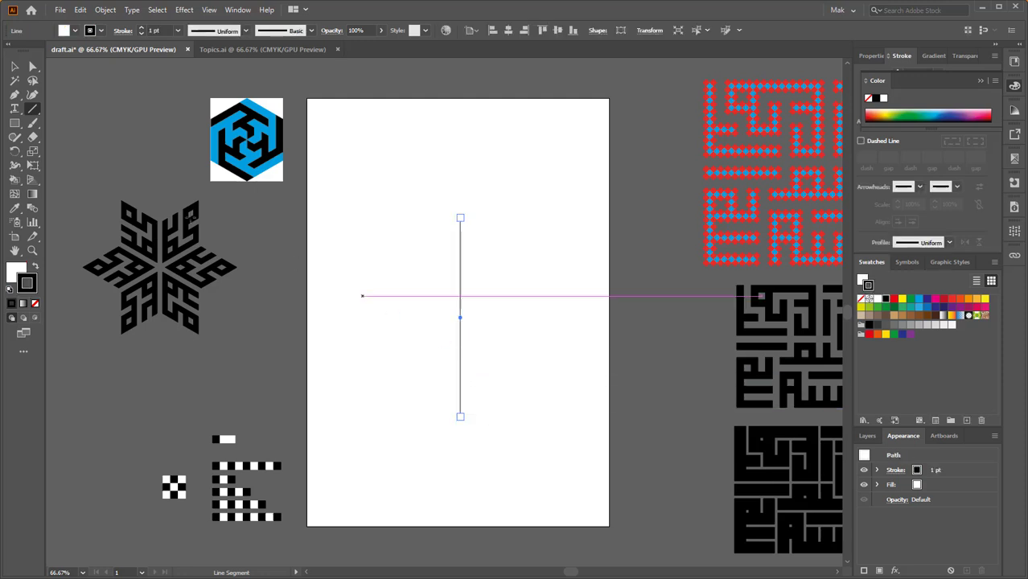
left_click(14, 67)
- Start a Transform effect on the vertical line with a rotation angle of 15°
left_click(182, 10)
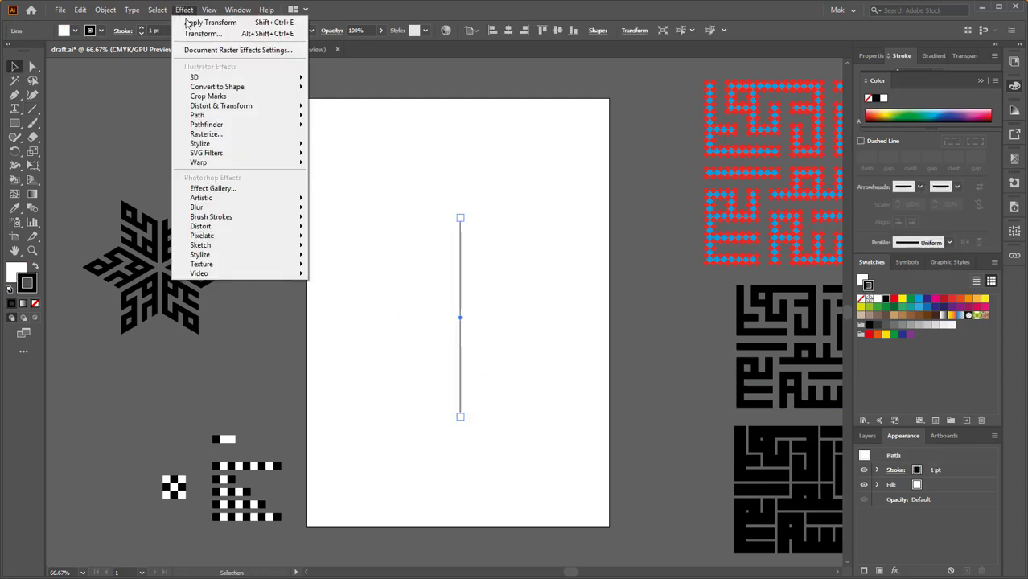
mouse_move(204, 81)
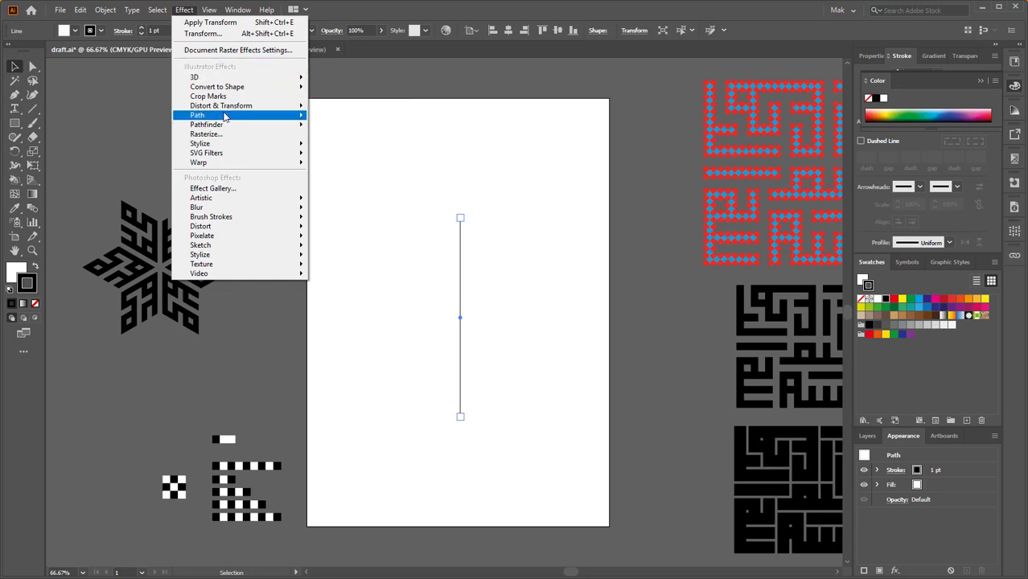
mouse_move(226, 113)
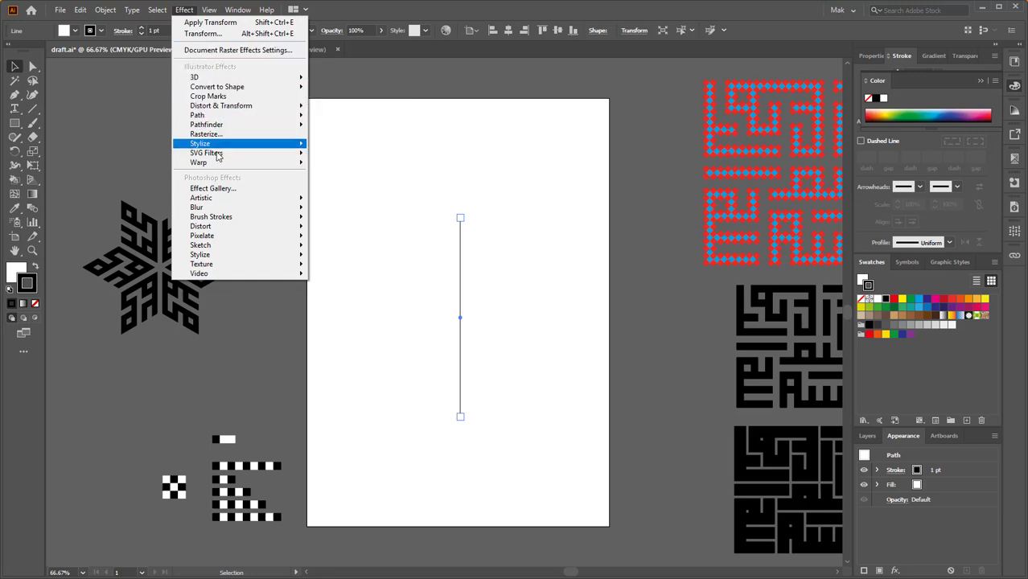
mouse_move(217, 165)
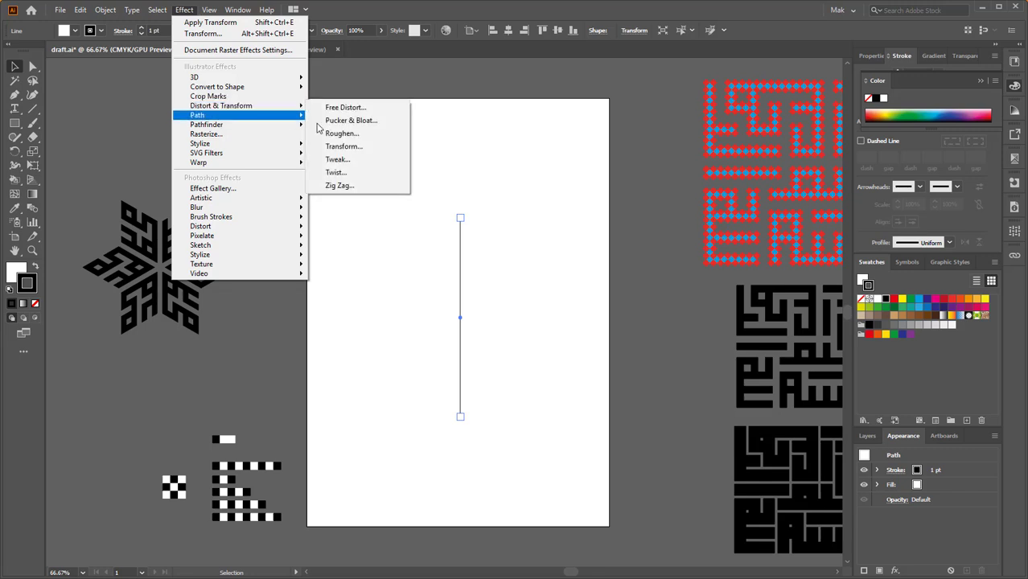
left_click(341, 147)
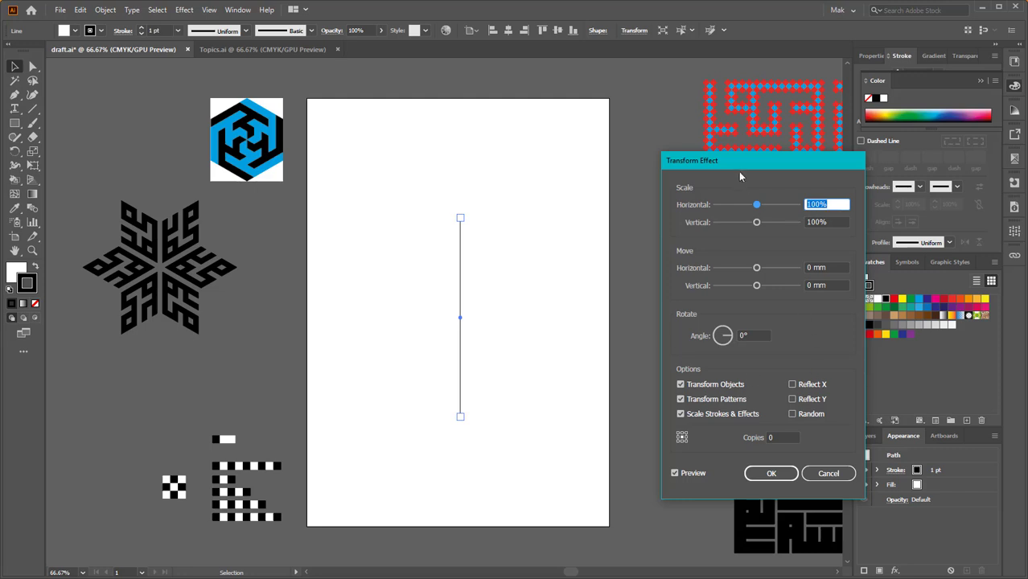
left_click_drag(738, 171, 659, 163)
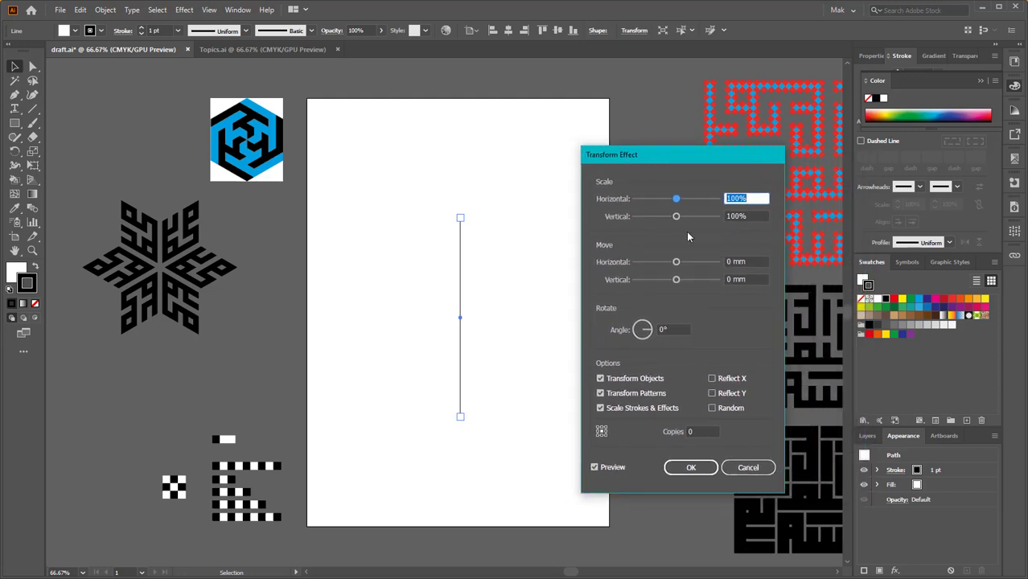
left_click(678, 330)
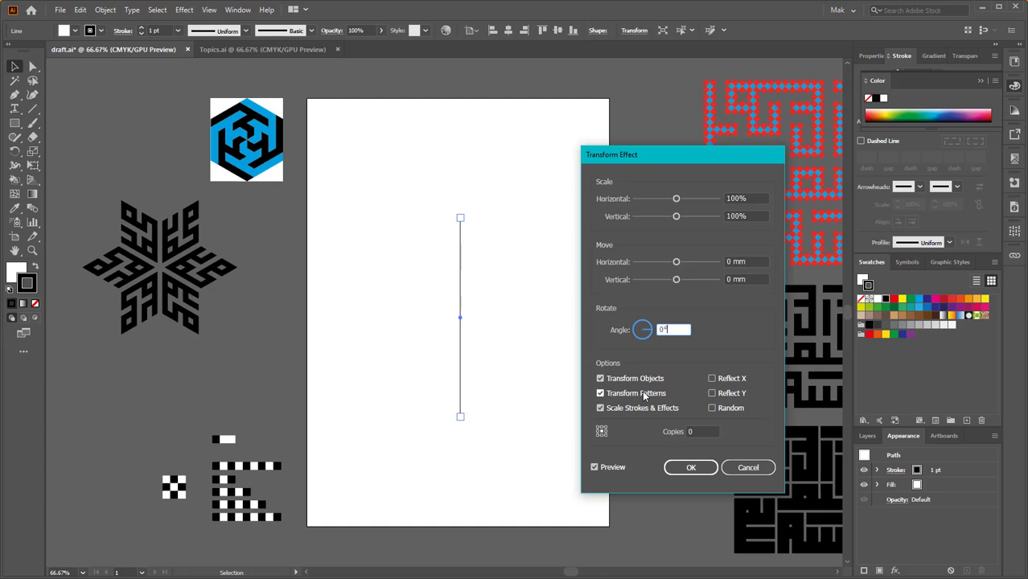
double_click(669, 329)
type("15")
key("Tab")
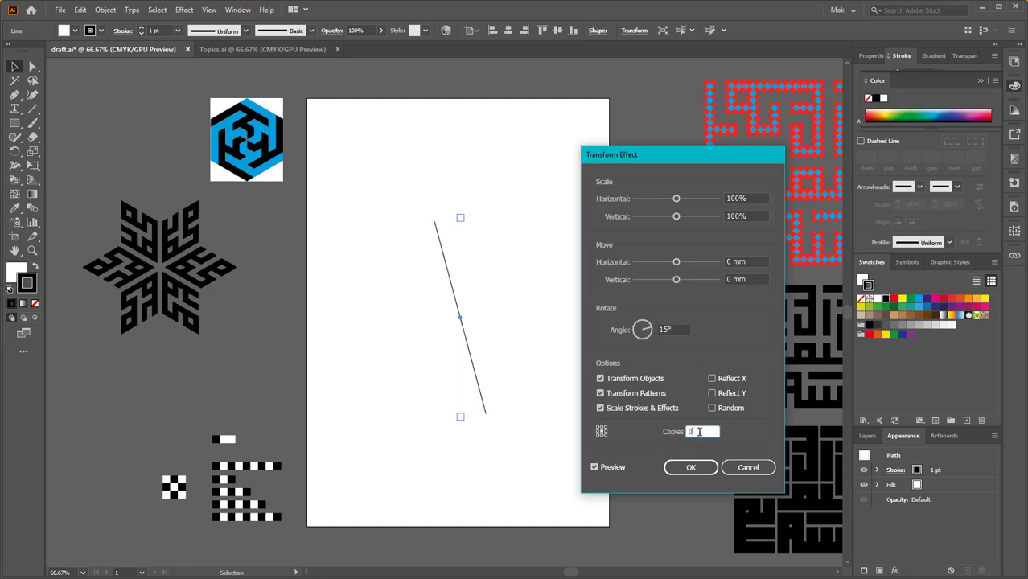
- Set the Transform effect to 11 copies and apply it to form a starburst
key("Up")
key("Up")
key("Up")
key("Up")
key("Up")
key("Up")
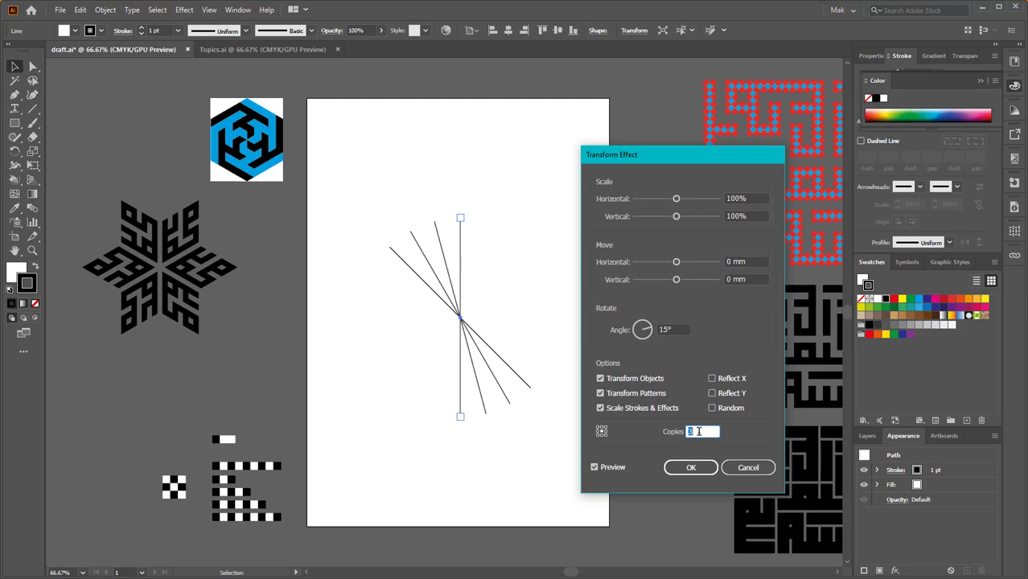
key("Up")
key("Up")
key("Up")
key("Up")
key("Up")
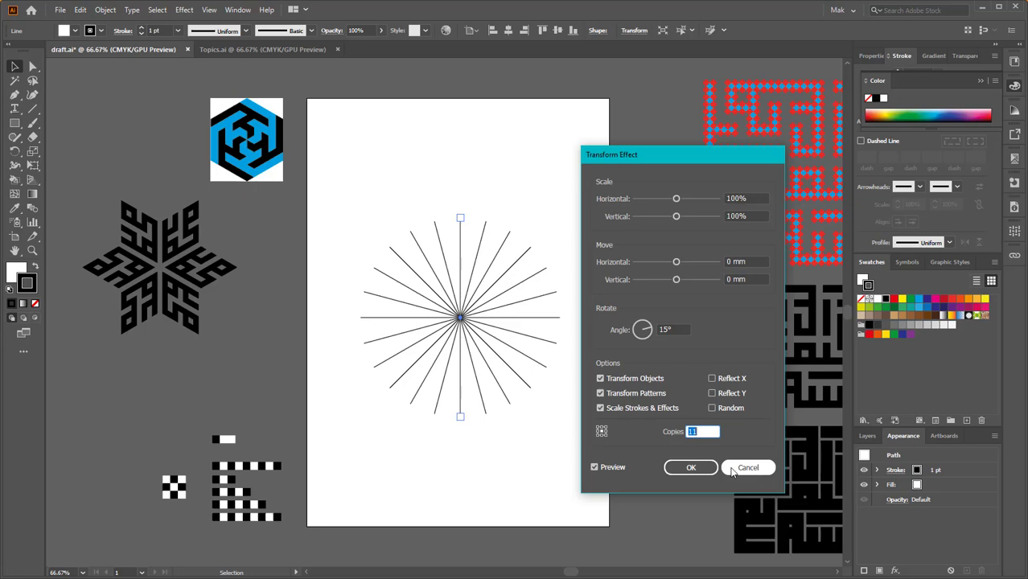
left_click(690, 468)
- Reopen the starburst's Transform effect settings to review them, and close them without changes
scroll(457, 239, "up", 2)
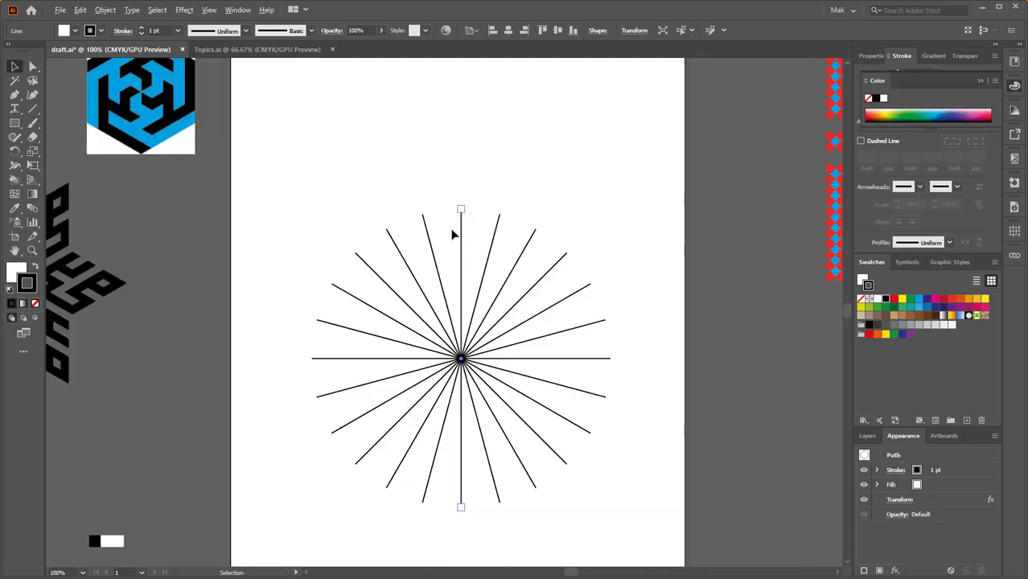
scroll(471, 219, "down", 1)
left_click(943, 500)
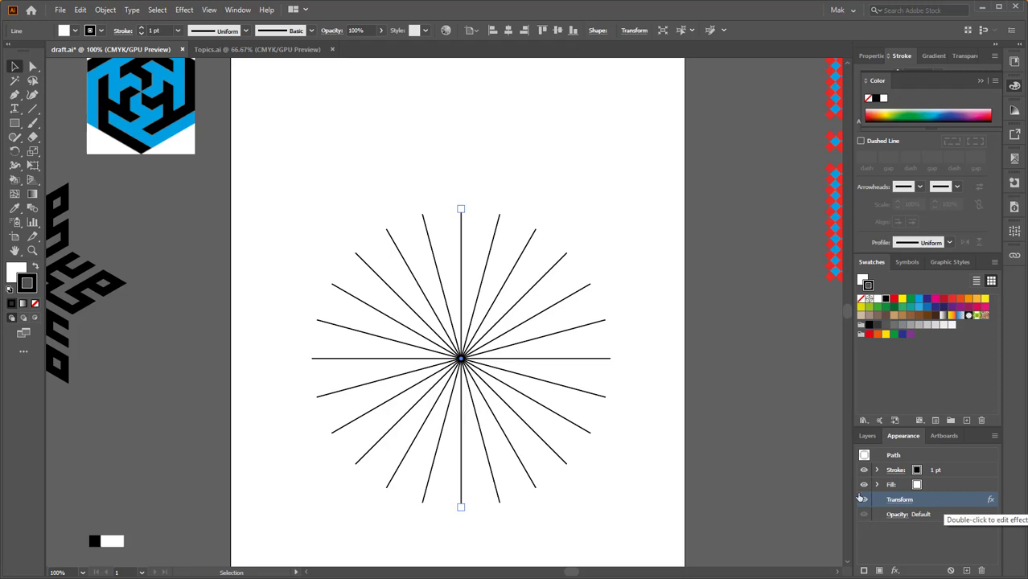
left_click(908, 502)
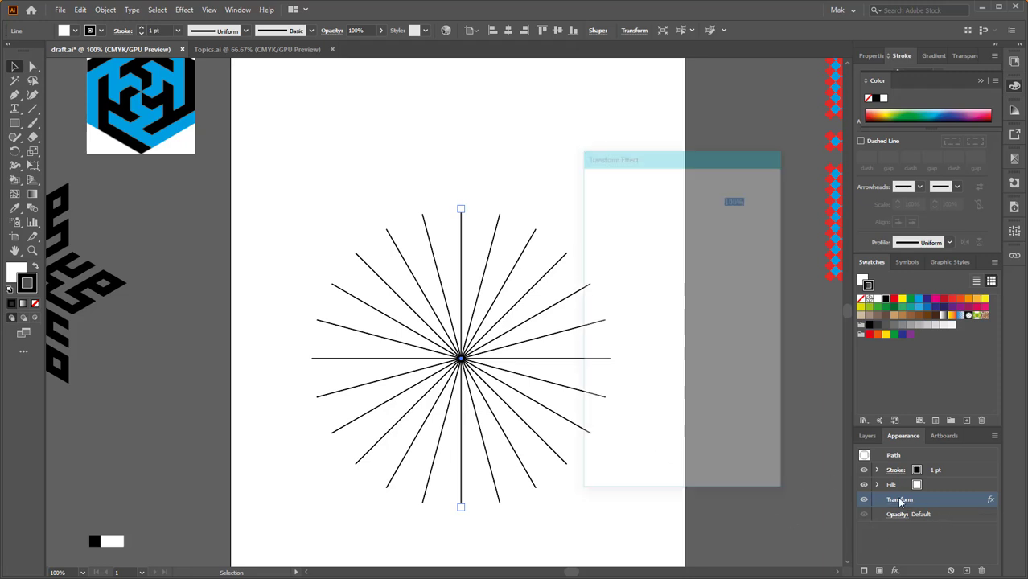
left_click_drag(659, 154, 730, 154)
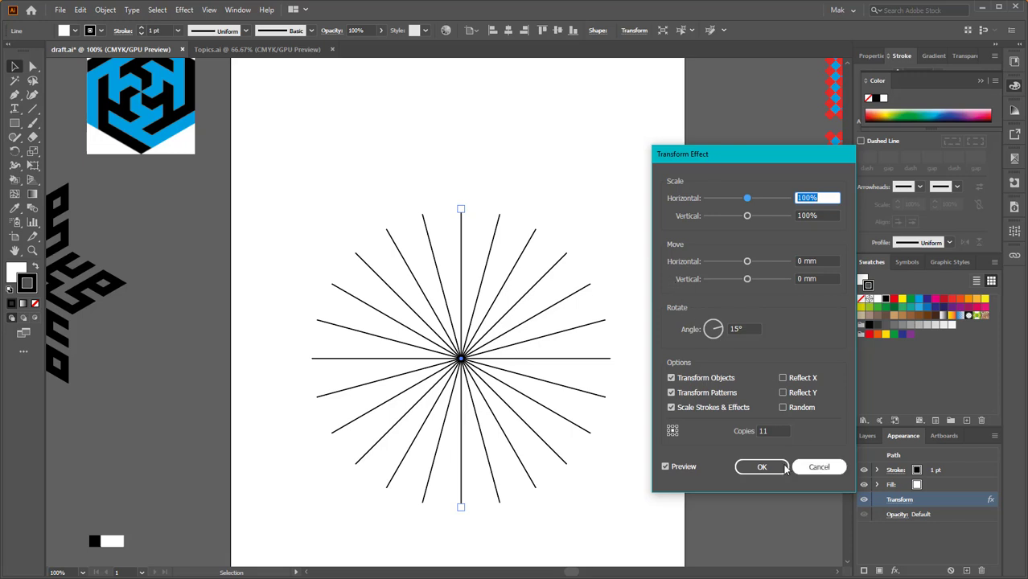
left_click(819, 466)
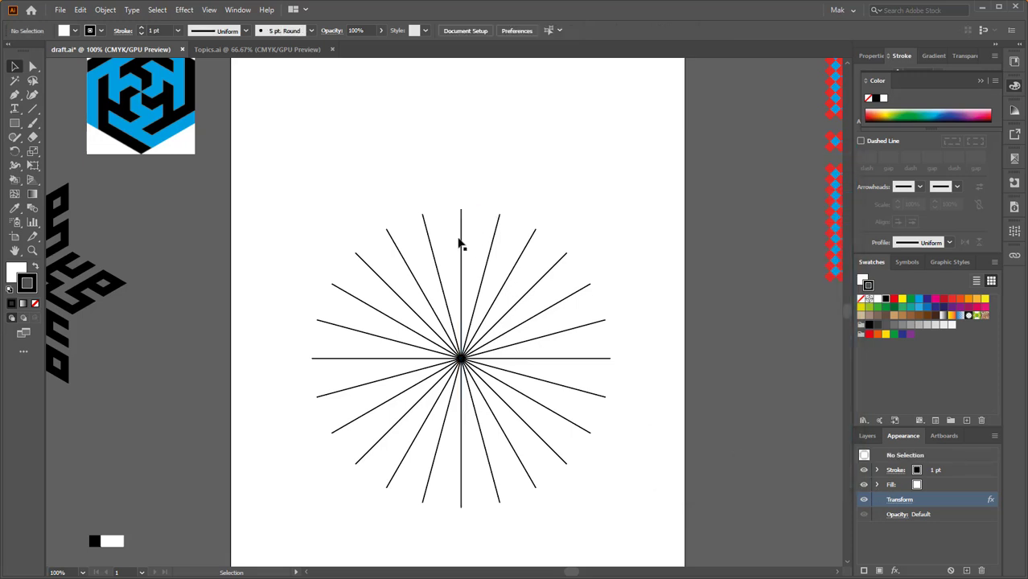
- Shorten the starburst's original vertical line with its end handle and undo the last handle adjustment
scroll(460, 237, "up", 1)
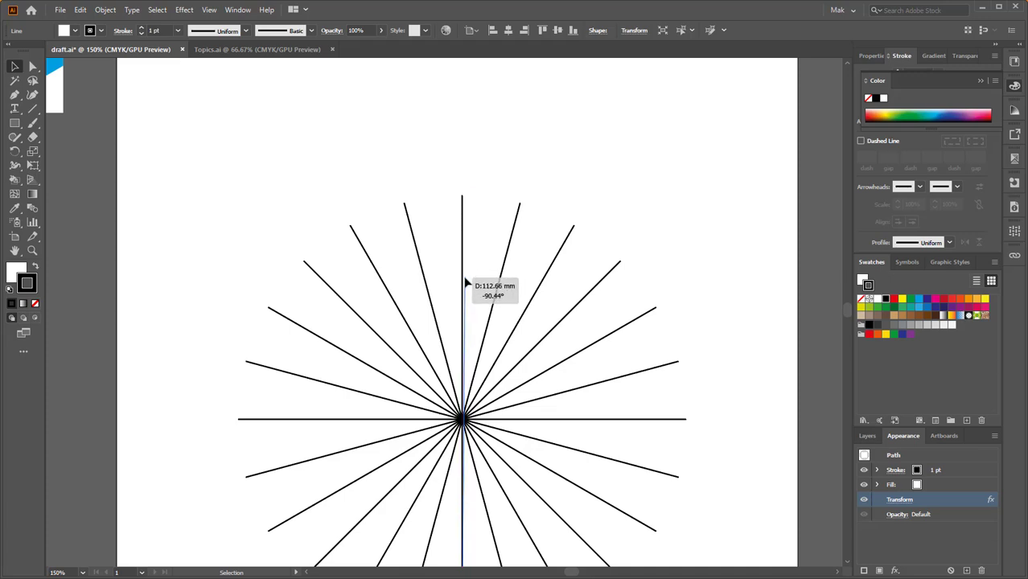
scroll(482, 289, "down", 1)
scroll(473, 322, "up", 1)
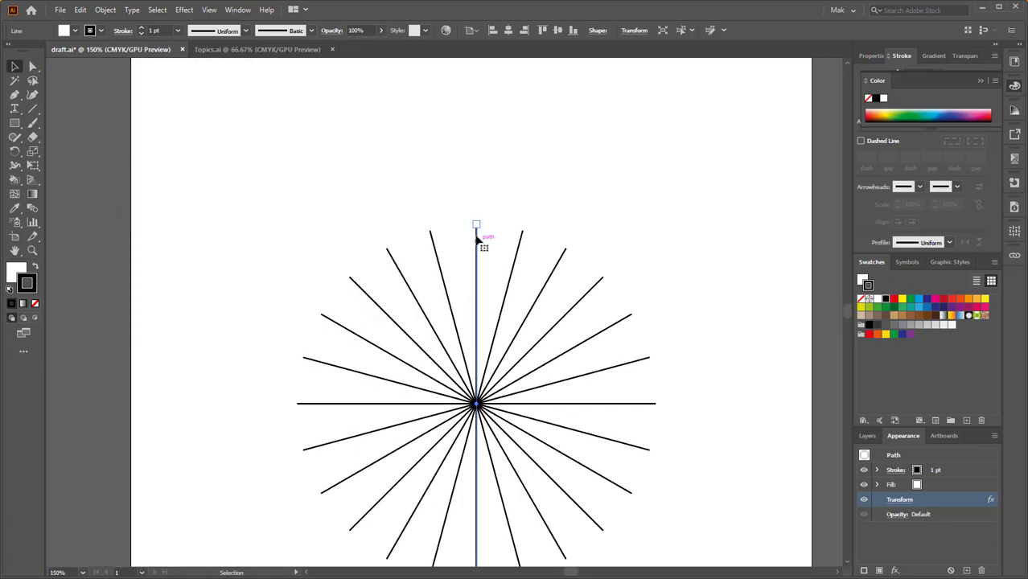
left_click_drag(477, 223, 494, 229)
key("ctrl+z")
- Set both the fill and the stroke of the starburst's line to red
key("x")
left_click(894, 300)
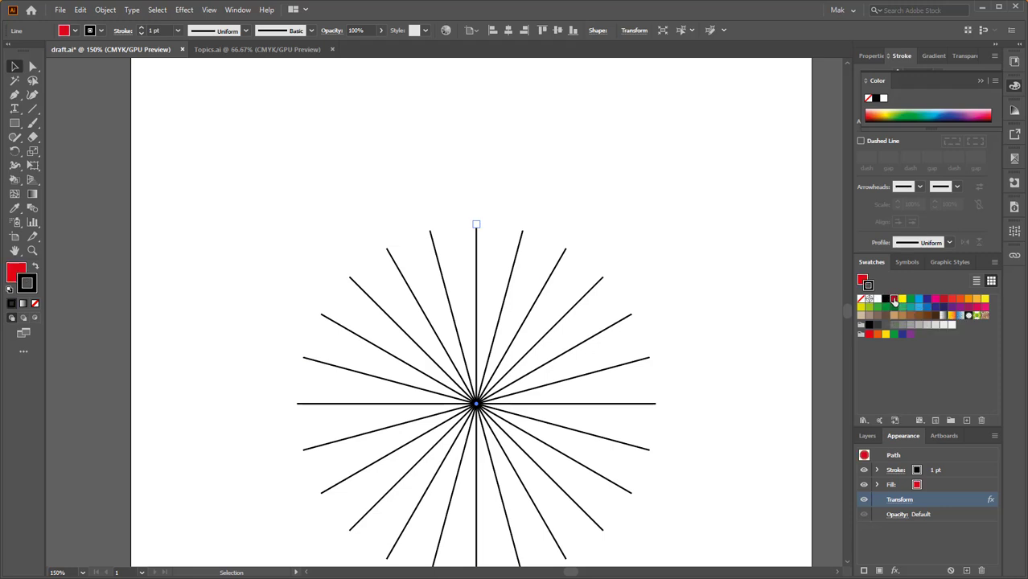
key("x")
left_click(894, 300)
- Select the whole red starburst and delete it from the artboard
scroll(595, 223, "down", 2)
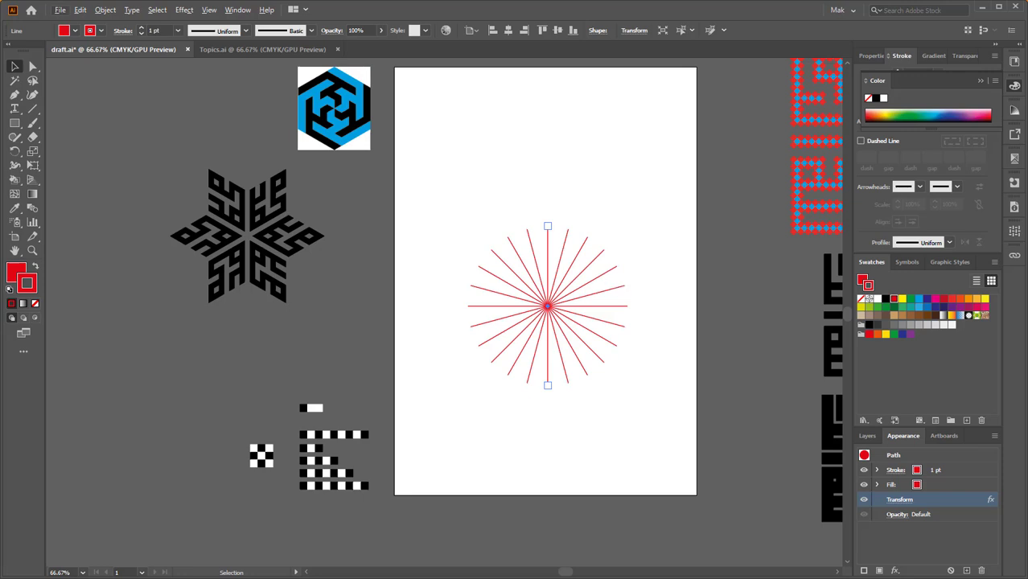
left_click_drag(643, 223, 426, 410)
key("ctrl+j")
left_click_drag(647, 173, 452, 453)
key("Delete")
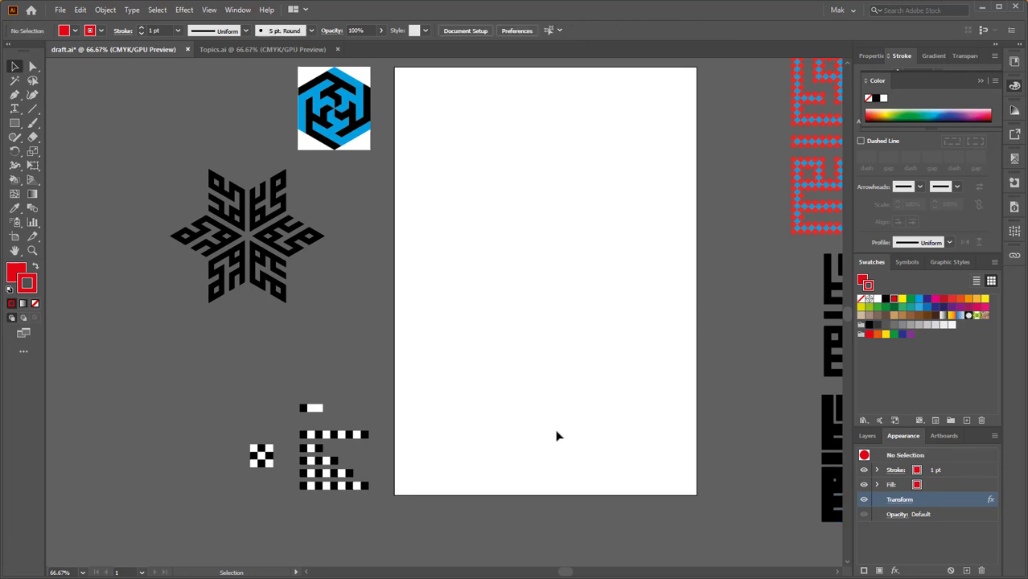
- Draw a vertical line on the left half of the artboard, with default white fill, black stroke and no Transform effect
scroll(514, 219, "up", 2)
scroll(511, 278, "down", 3)
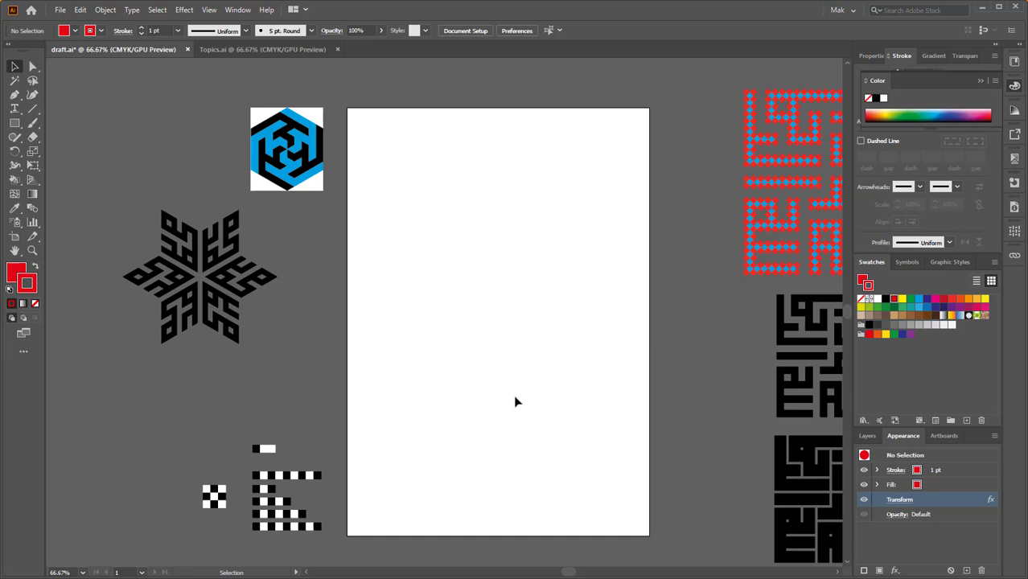
left_click(33, 108)
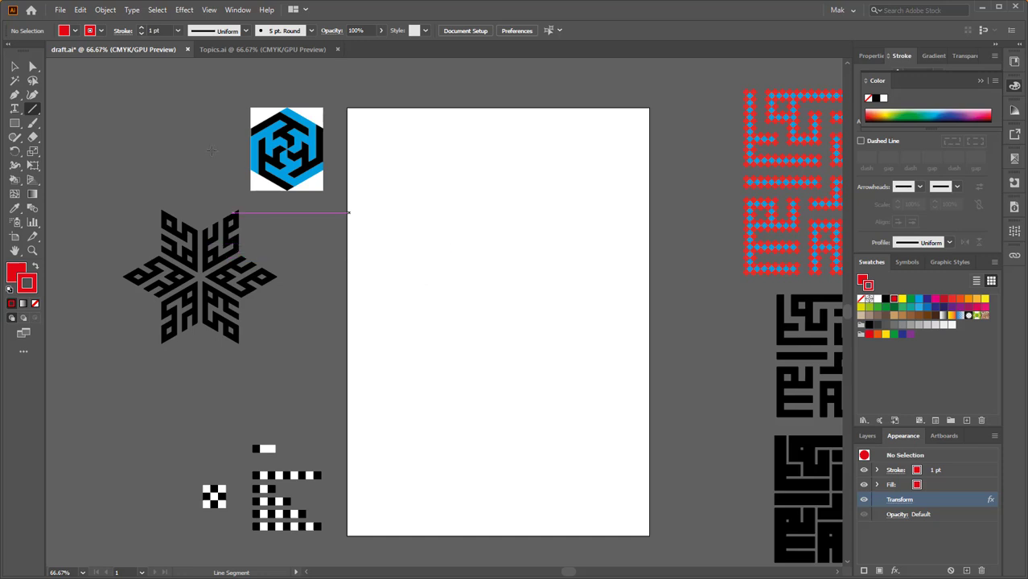
left_click_drag(430, 239, 475, 432)
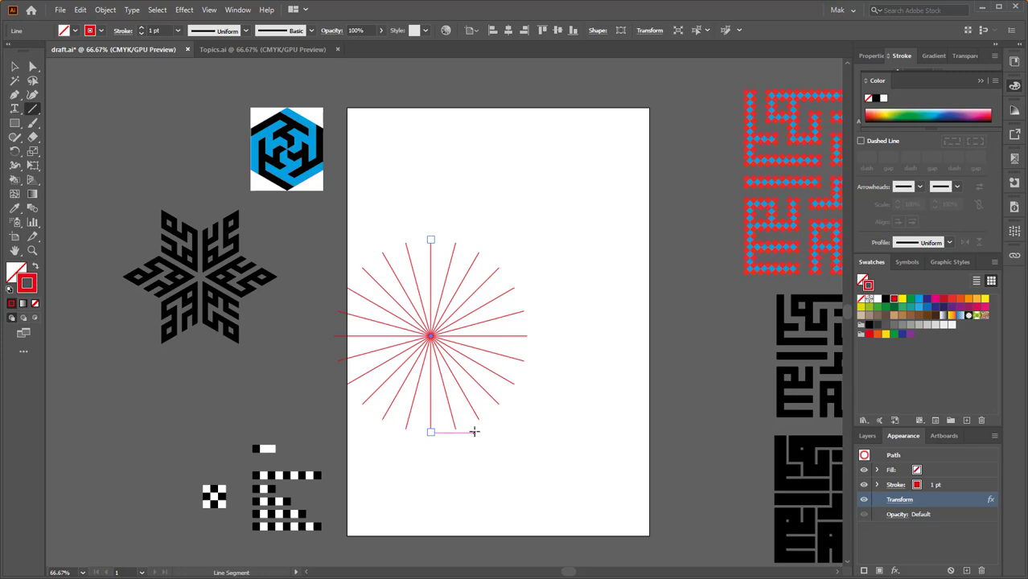
key("ctrl+z")
left_click(14, 66)
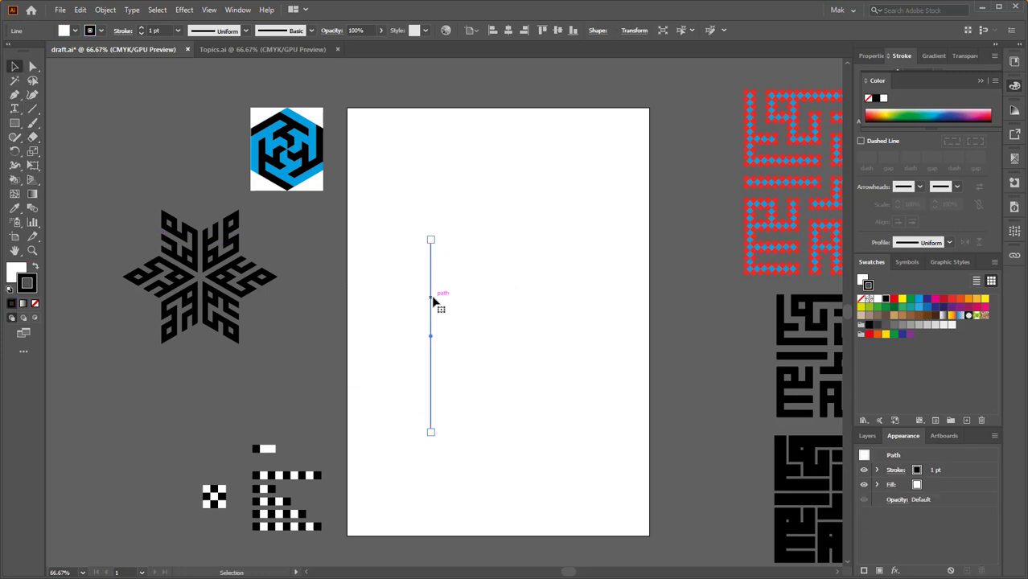
- Duplicate the vertical line a short distance to its right, compare the pair with the hexagonal reference artwork, and delete the copy
left_click_drag(434, 300, 448, 306)
key("ctrl+plus")
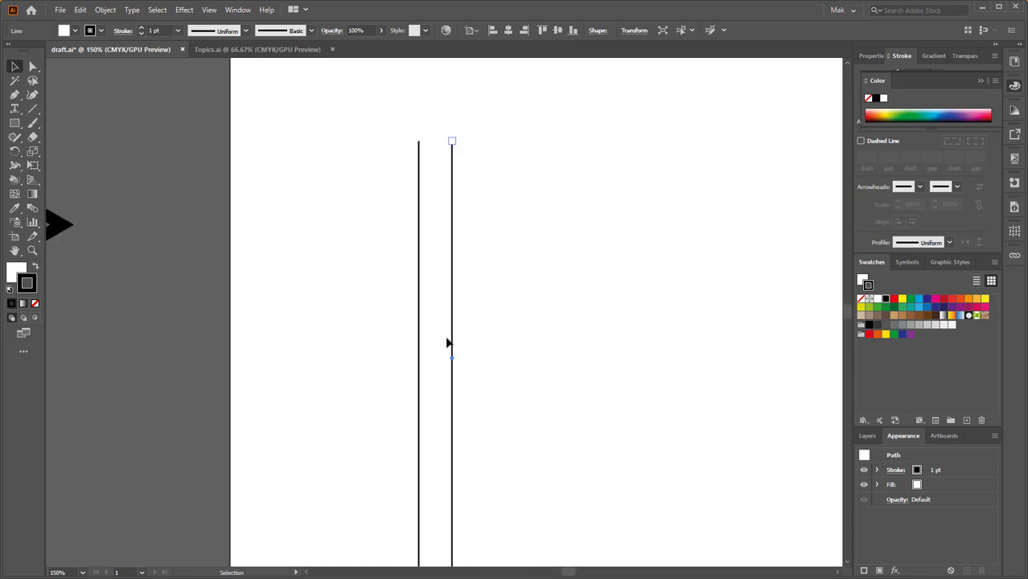
scroll(448, 343, "down", 4)
scroll(298, 216, "up", 4)
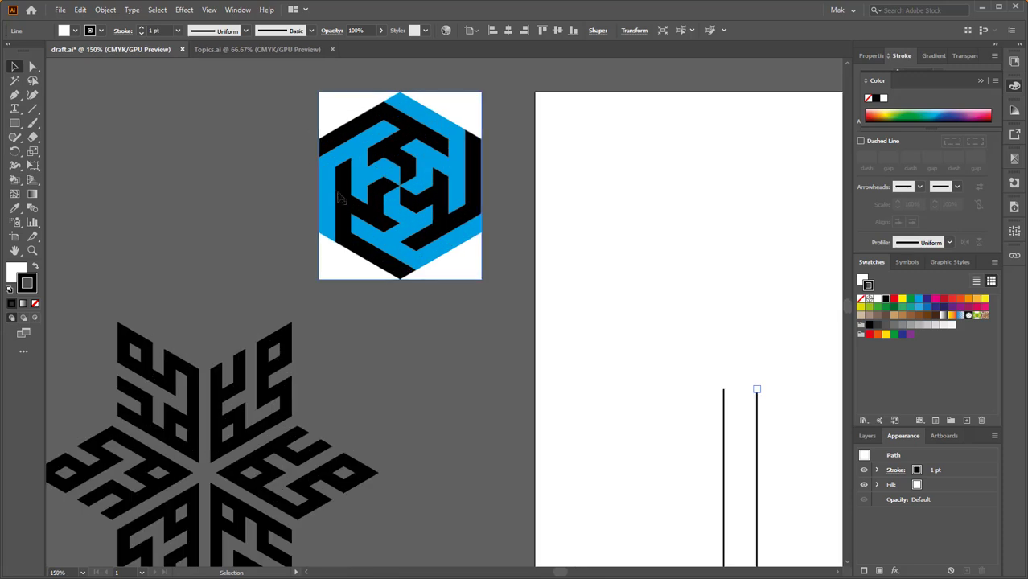
scroll(330, 209, "up", 3)
scroll(342, 246, "down", 4)
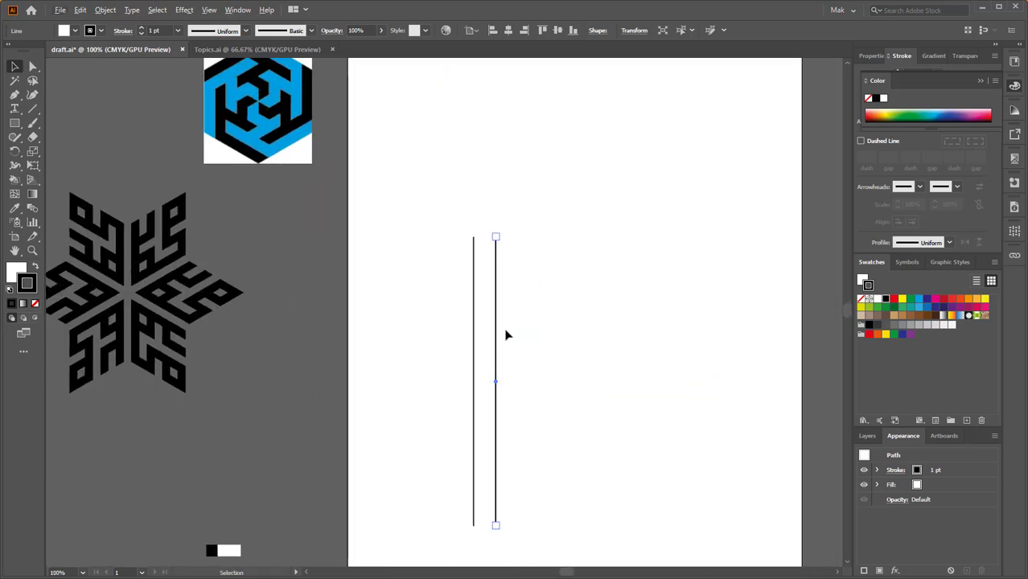
key("Delete")
- Select the remaining vertical line and lengthen it evenly at both ends about its centre
left_click(474, 332)
scroll(451, 354, "down", 1)
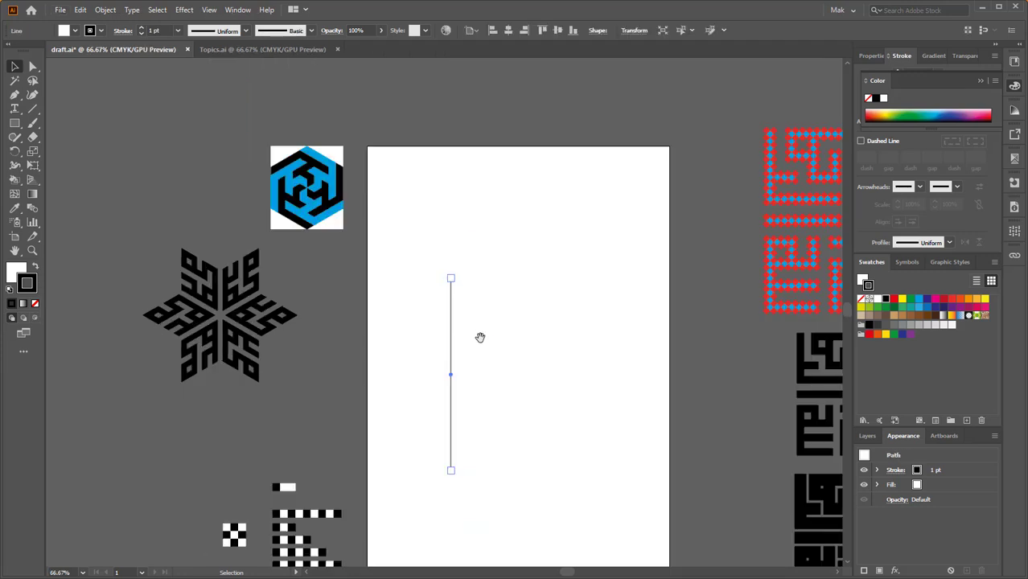
scroll(479, 337, "down", 1)
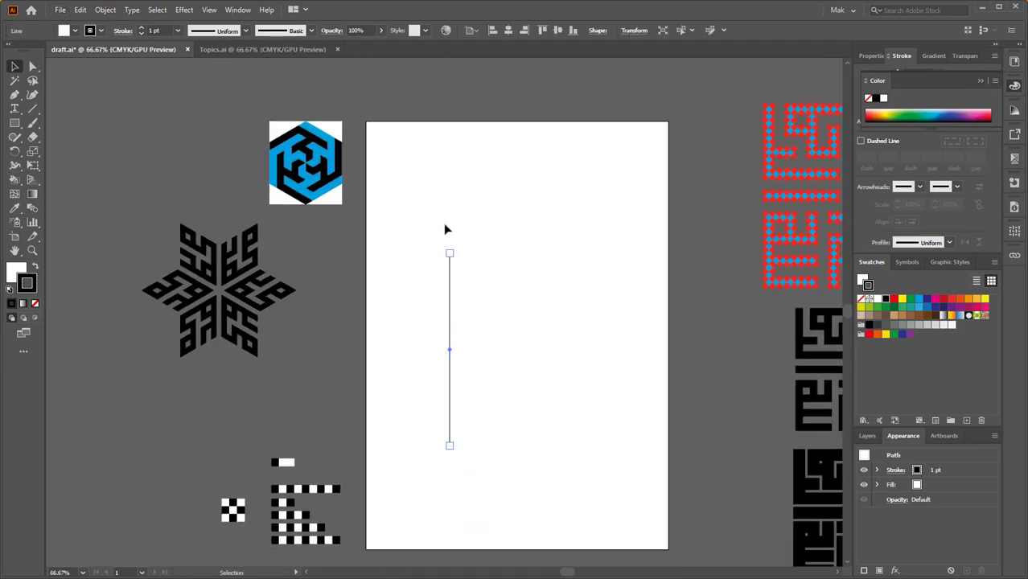
left_click_drag(448, 445, 449, 491)
key("ctrl+plus")
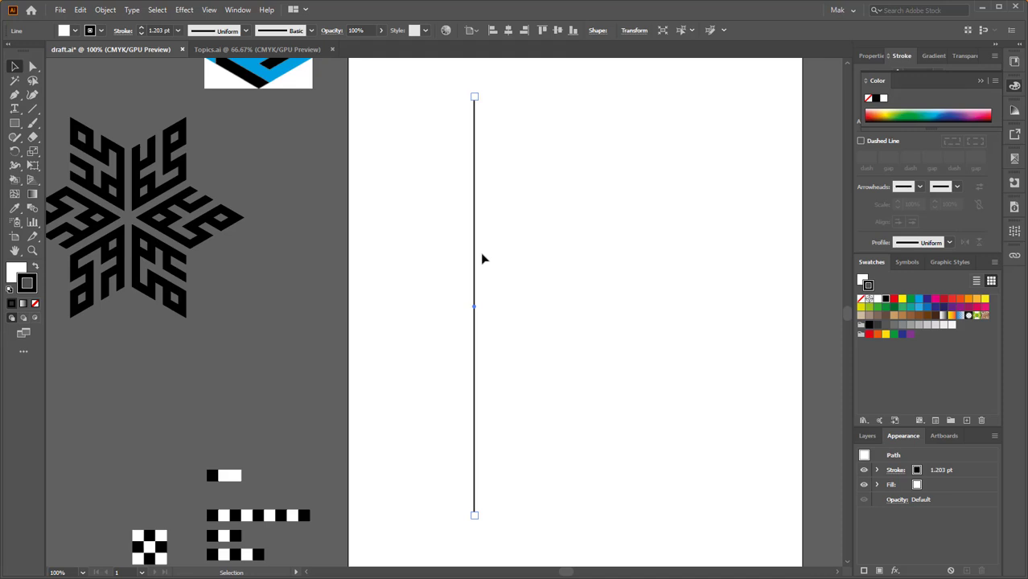
- Make a copy of the vertical line moved 5 mm horizontally and 0 mm vertically using the Move options
left_click(14, 69)
key("Return")
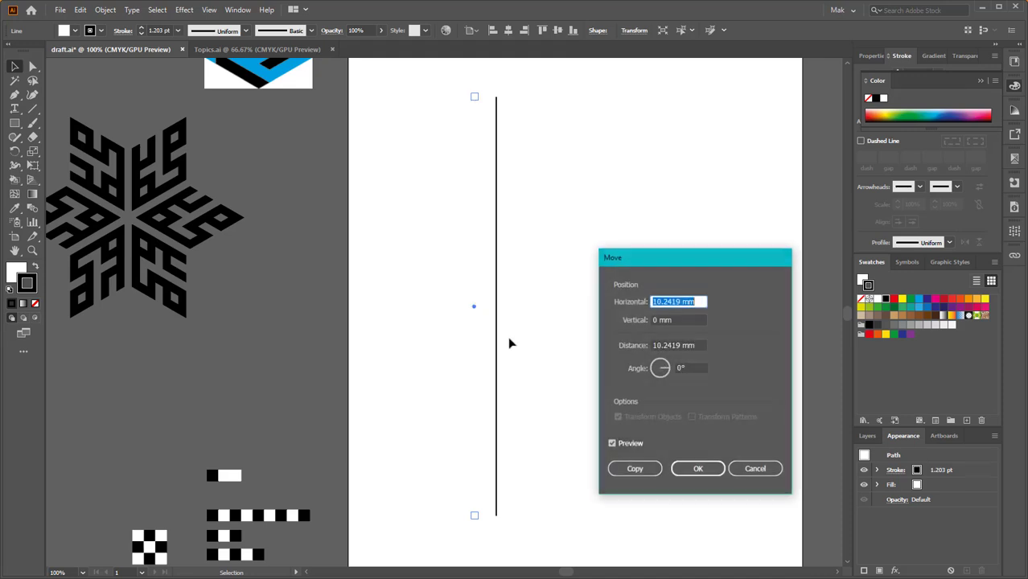
left_click(702, 345)
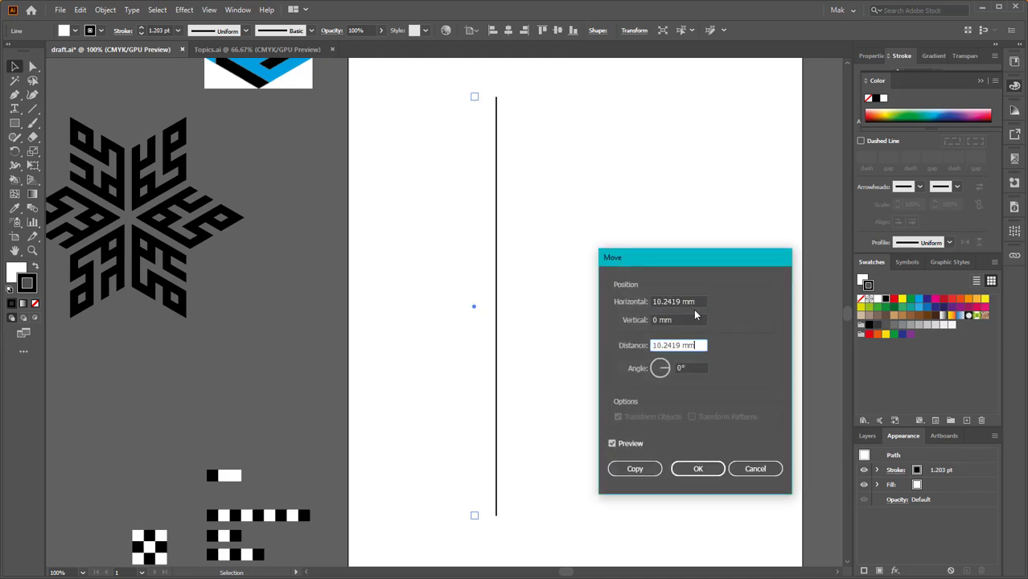
left_click_drag(696, 302, 569, 292)
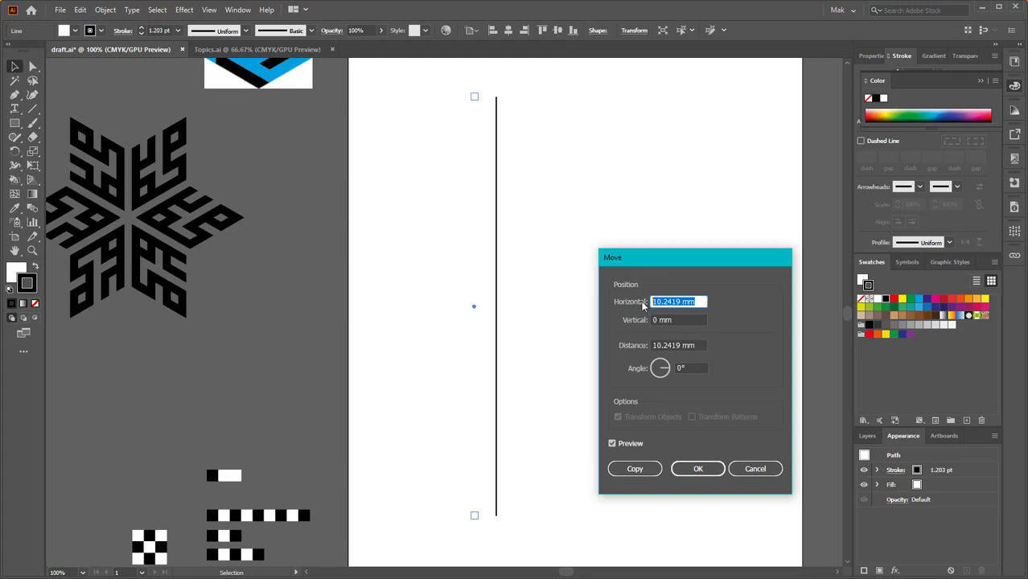
left_click_drag(703, 302, 581, 296)
key("BackSpace")
type("1")
type("5")
key("Tab")
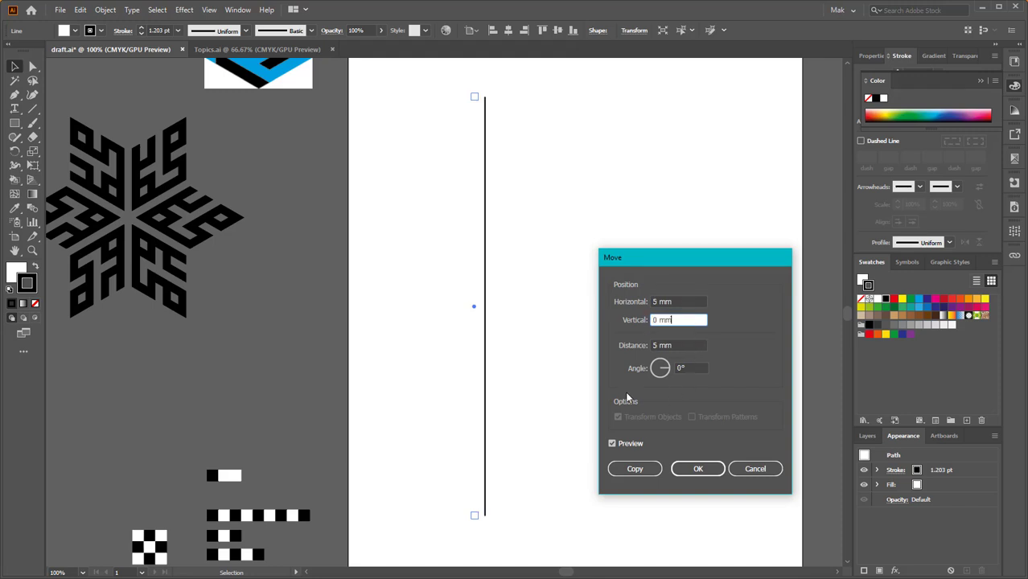
left_click(635, 470)
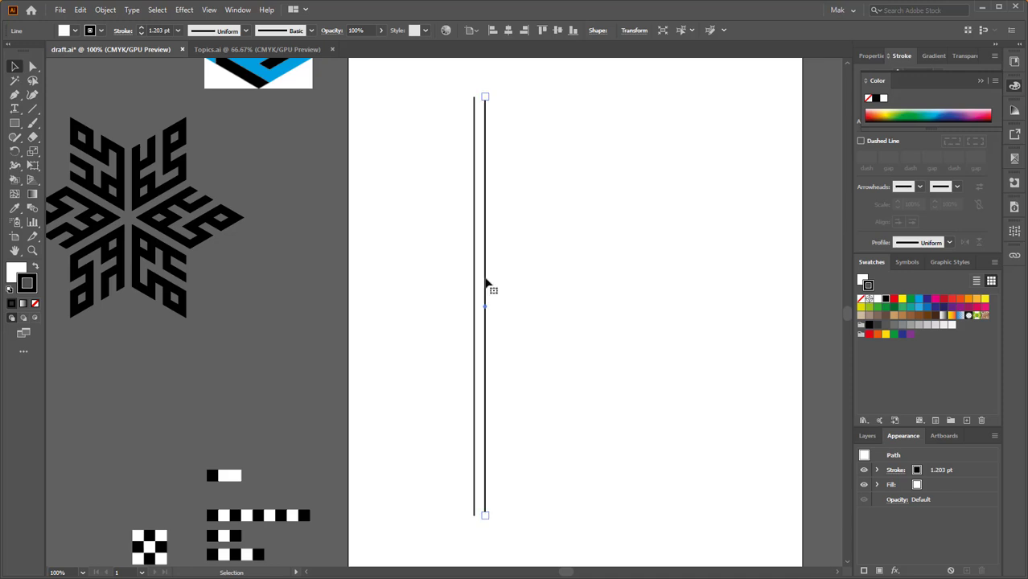
- Look up the Transform Again command for the copied line and undo the last copy
key("a")
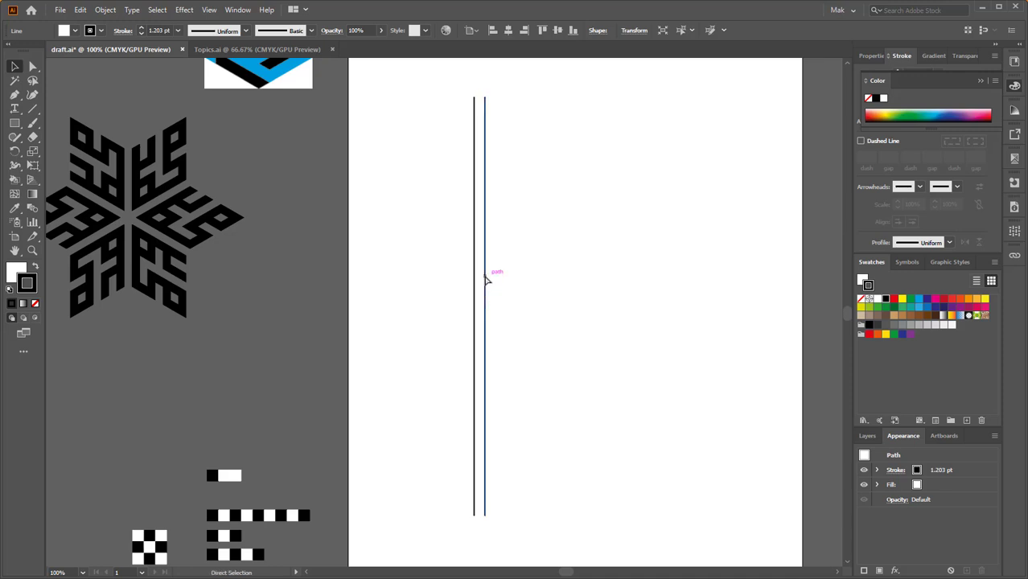
key("v")
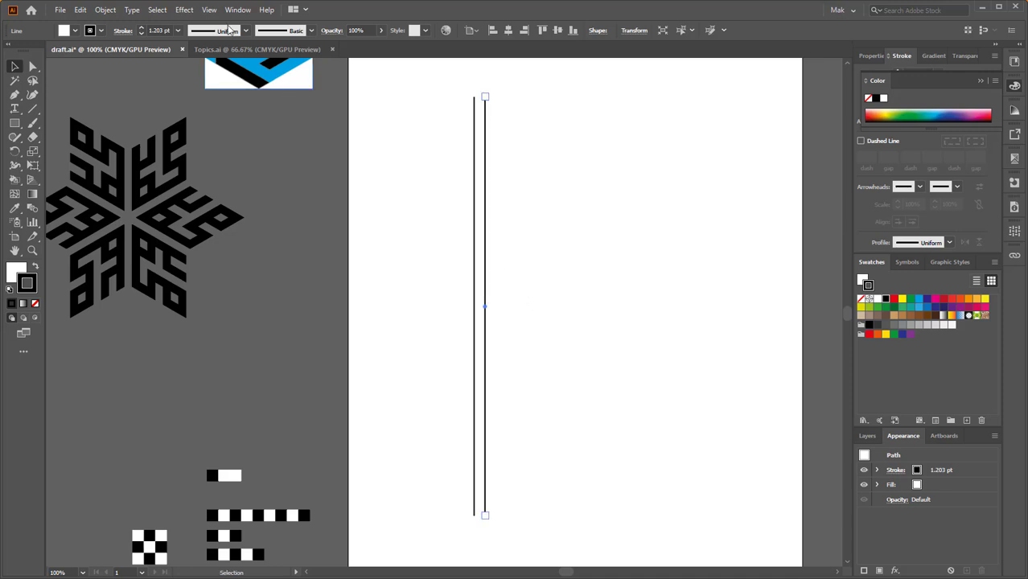
left_click(106, 9)
mouse_move(107, 25)
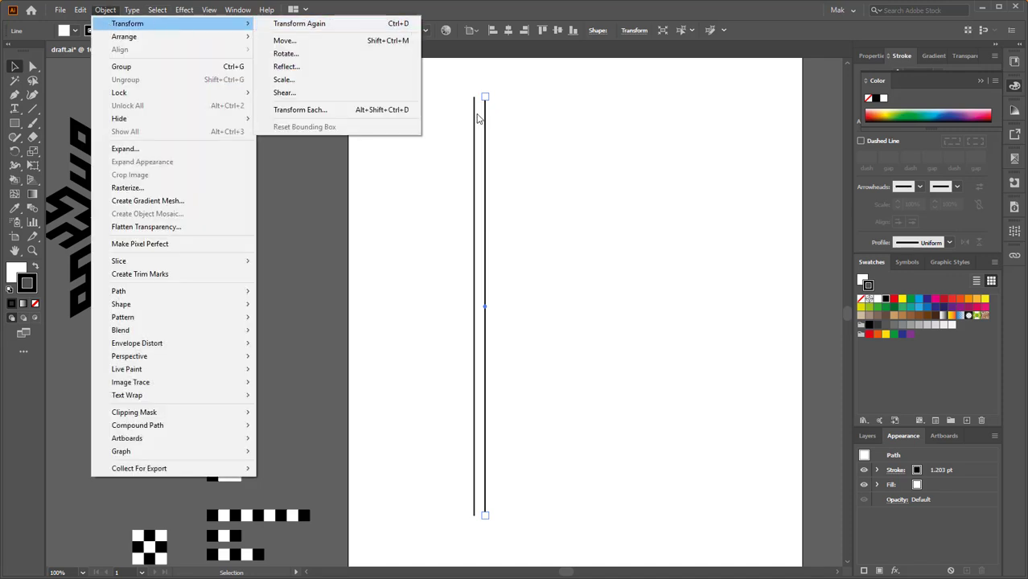
left_click(566, 270)
key("ctrl+z")
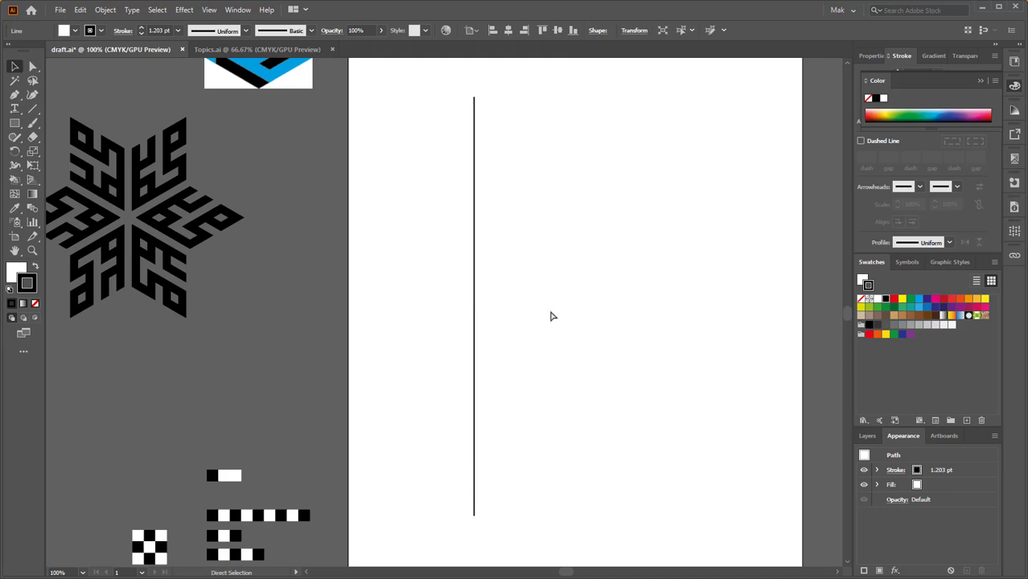
- Repeat the 5 mm move copy eleven times to build an evenly spaced row of twelve vertical lines
key("ctrl+d")
key("ctrl+d")
key("ctrl+d")
key("ctrl+d")
key("ctrl+d")
key("ctrl+d")
key("ctrl+d")
key("ctrl+d")
key("ctrl+d")
key("ctrl+d")
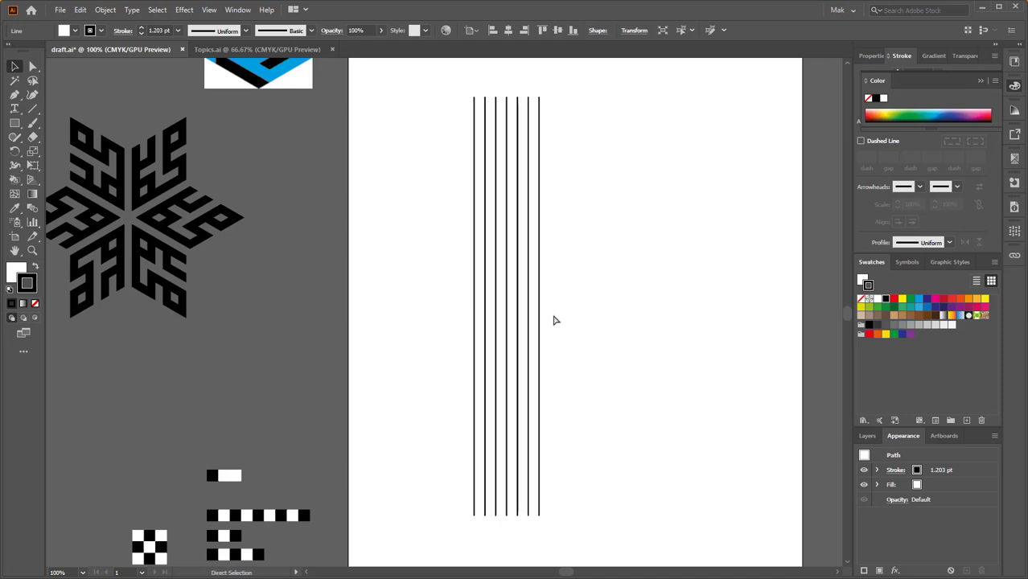
key("ctrl+d")
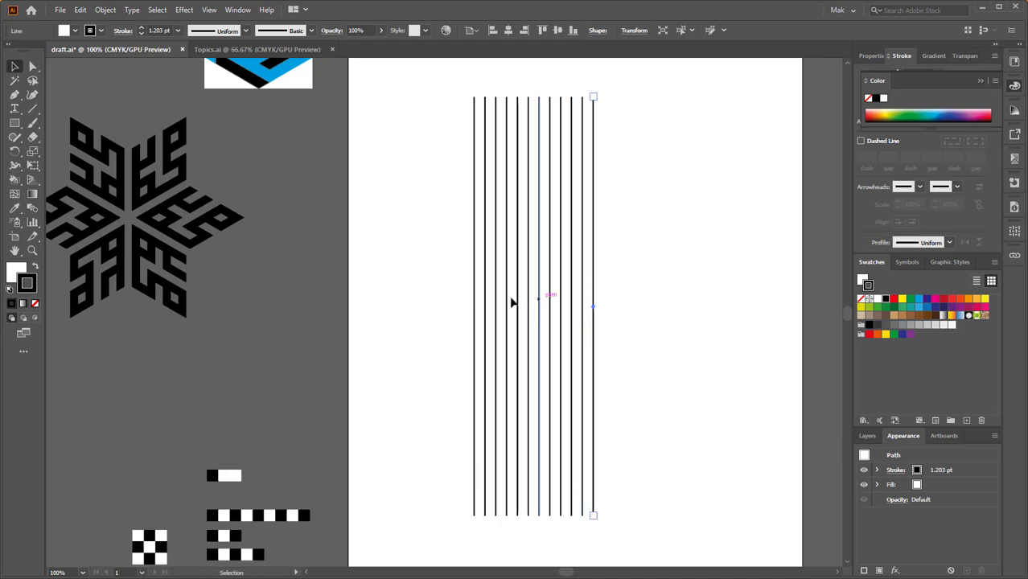
- Select all twelve vertical lines and group them
scroll(616, 313, "down", 2)
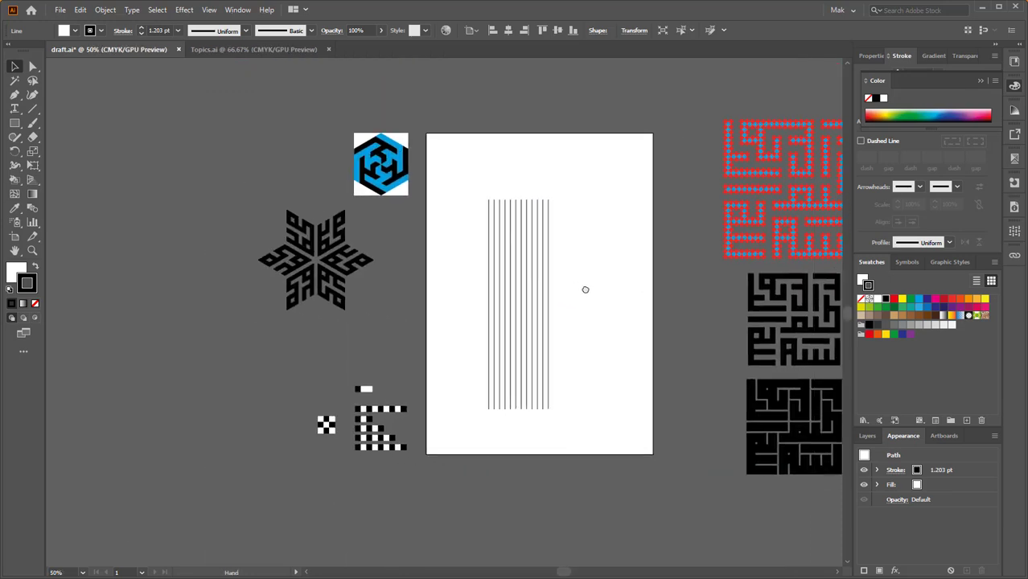
scroll(572, 285, "up", 1)
left_click_drag(408, 465, 444, 495)
scroll(524, 406, "up", 1)
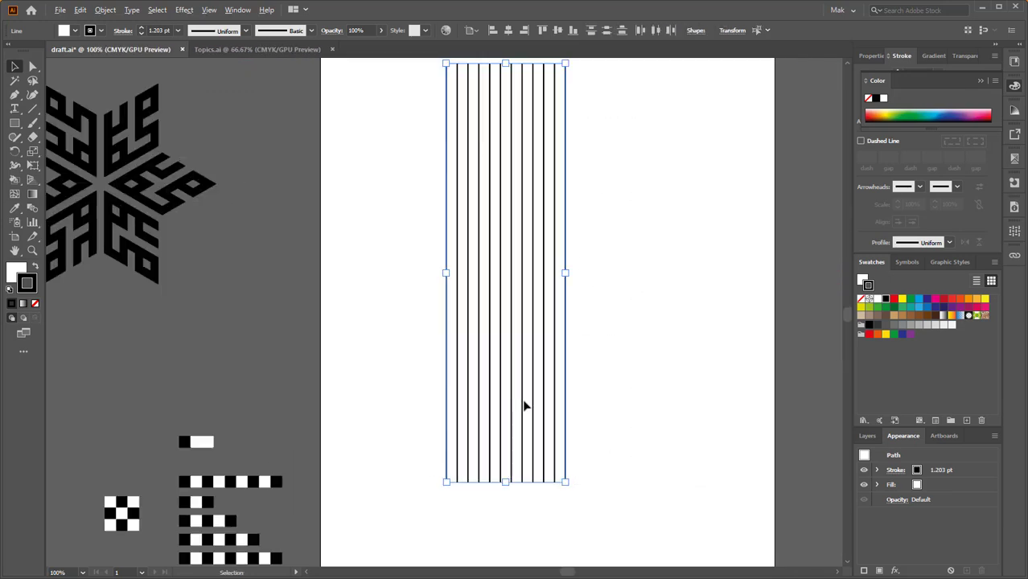
key("ctrl+g")
left_click(517, 406)
left_click(496, 154)
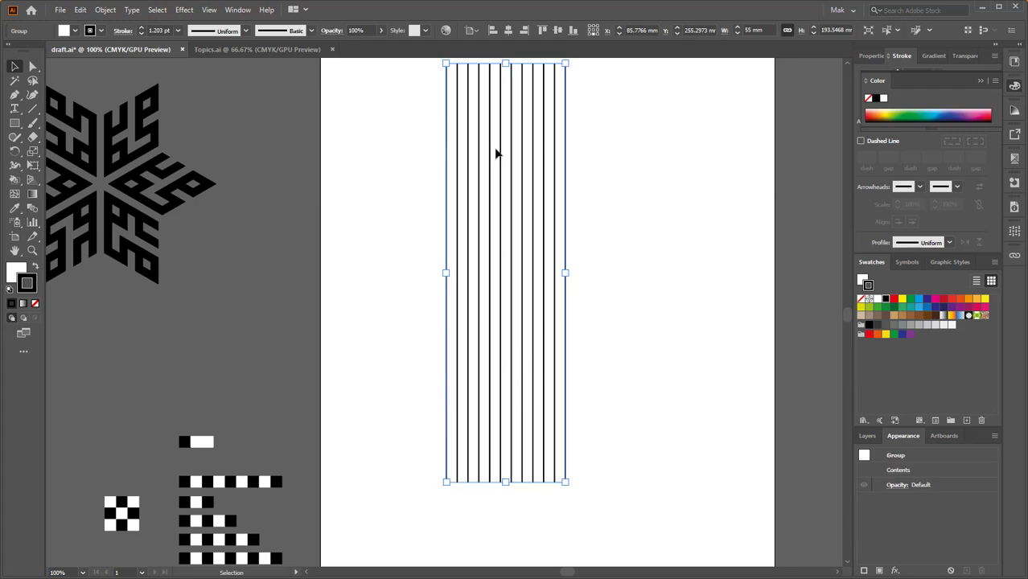
- Centre the line group horizontally and vertically on the artboard
right_click(541, 203)
left_click(502, 227)
left_click(508, 31)
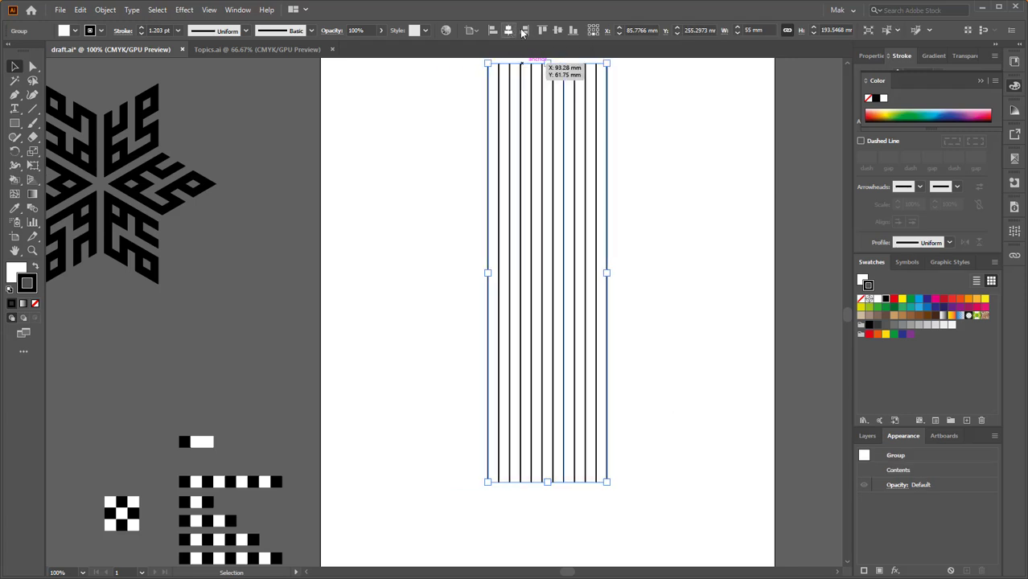
left_click(558, 31)
scroll(521, 347, "down", 2)
left_click_drag(617, 262, 541, 254)
scroll(466, 248, "up", 2)
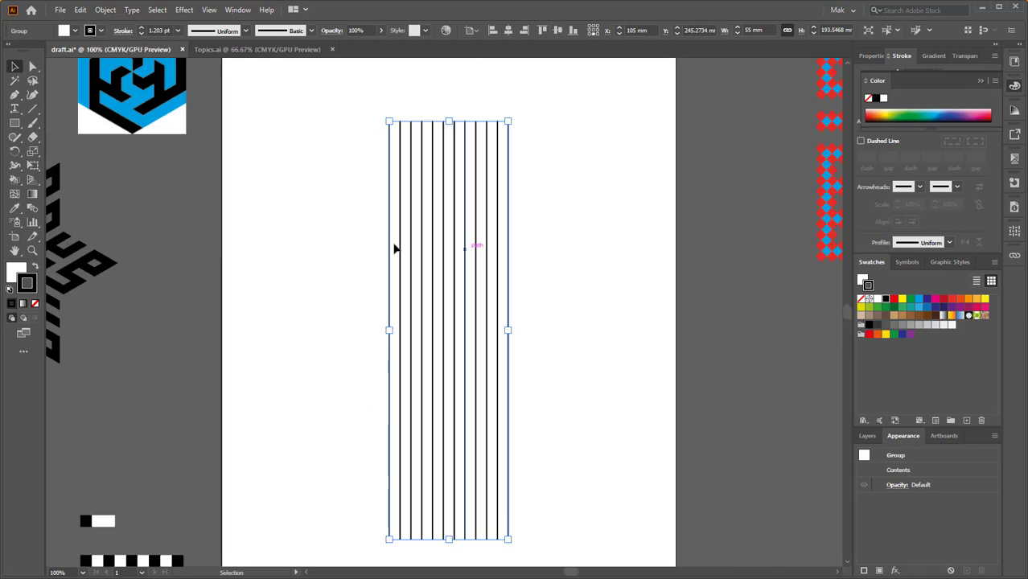
left_click_drag(15, 151, 40, 153)
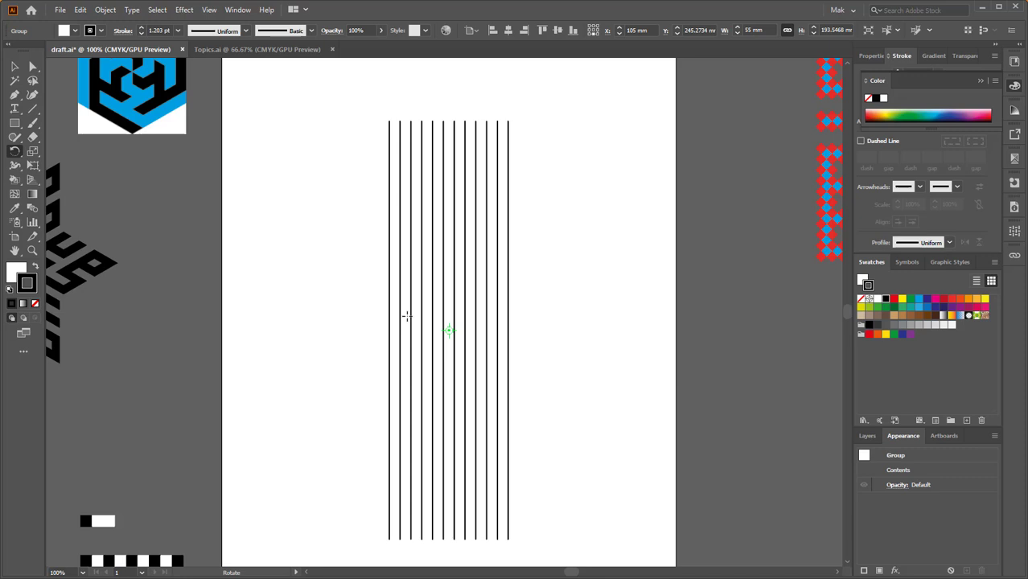
left_click(451, 330, "alt")
left_click_drag(574, 248, 679, 231)
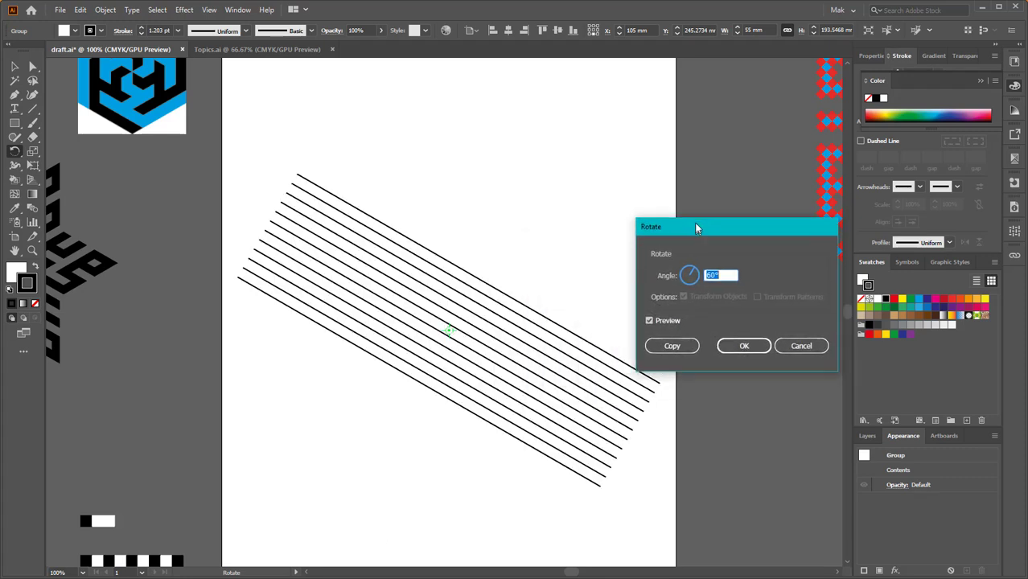
left_click(799, 345)
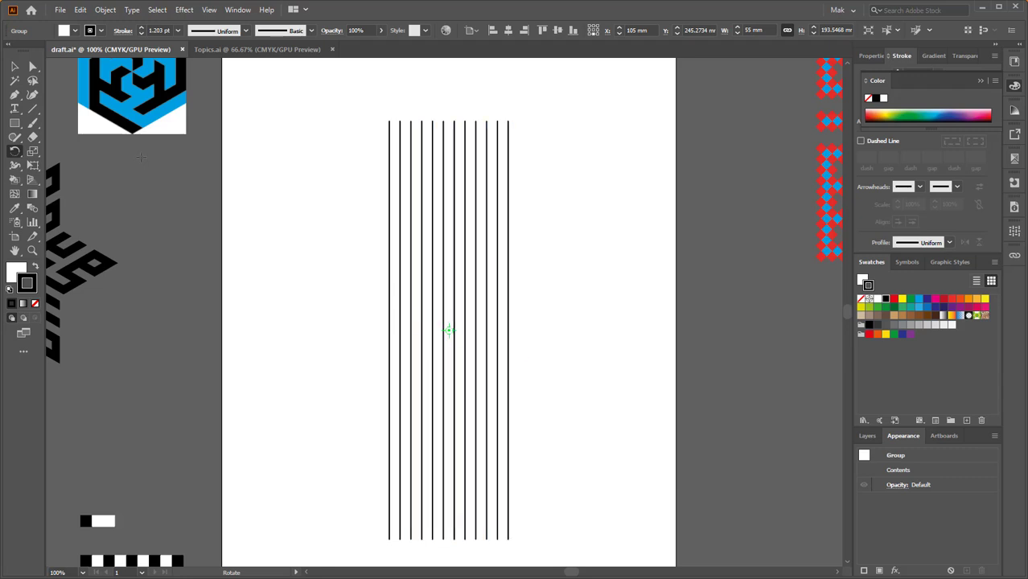
left_click(14, 66)
left_click(609, 321)
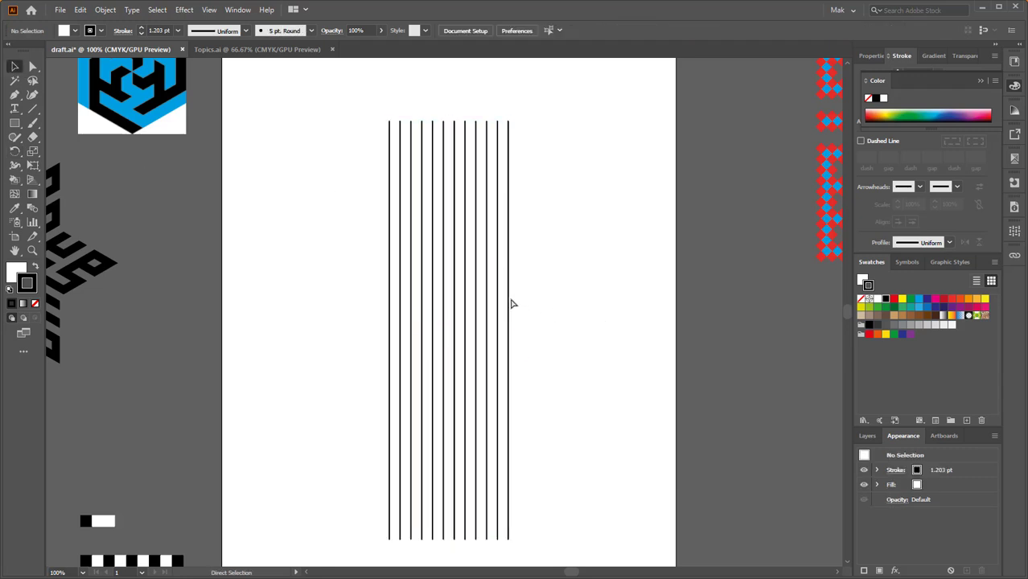
- Create a copy of the line group rotated 60° about its centre and repeat that rotated copy once
left_click(16, 151)
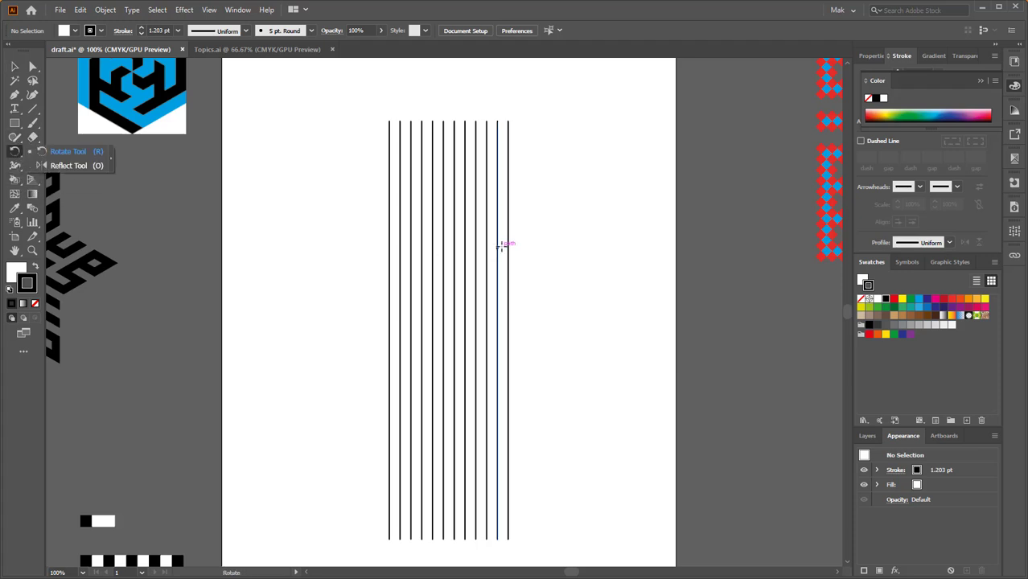
key("ctrl")
left_click(511, 270, "ctrl")
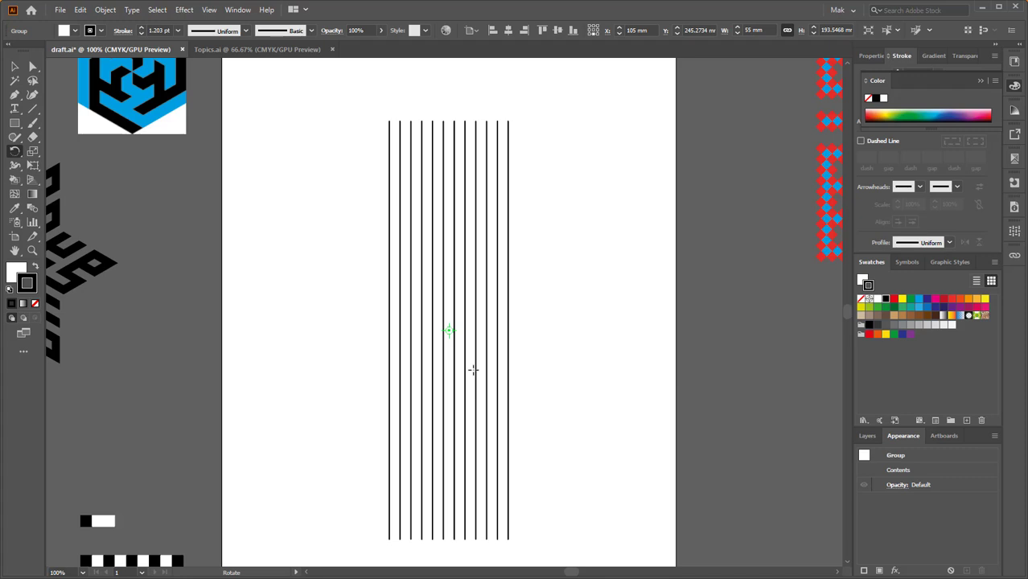
key("Return")
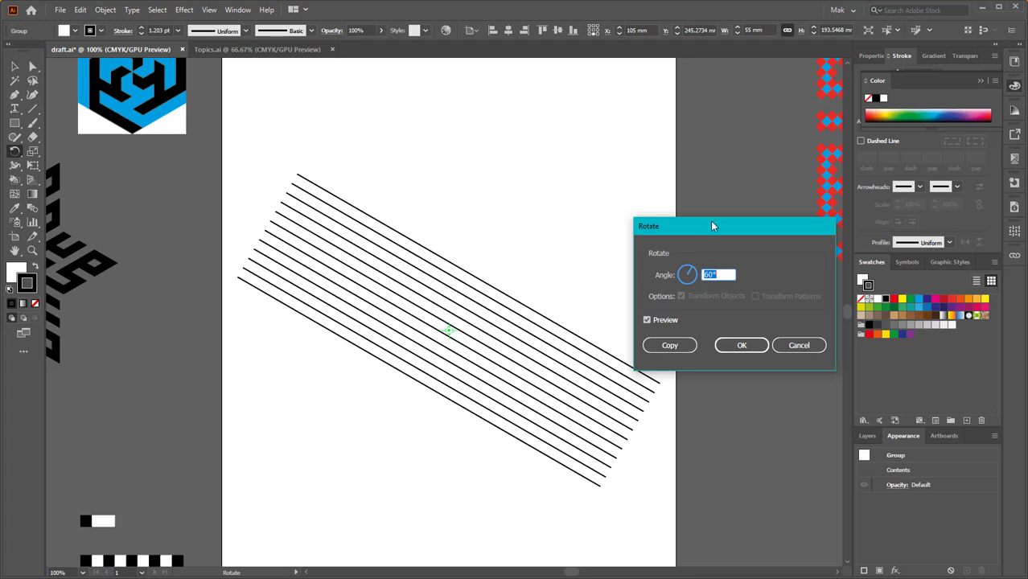
left_click_drag(706, 218, 702, 151)
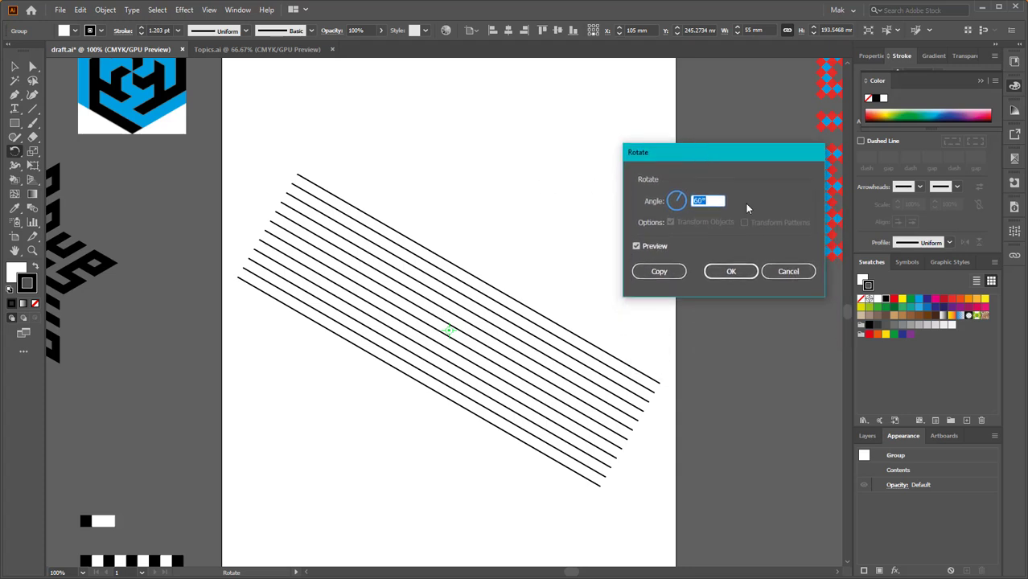
left_click_drag(720, 201, 688, 207)
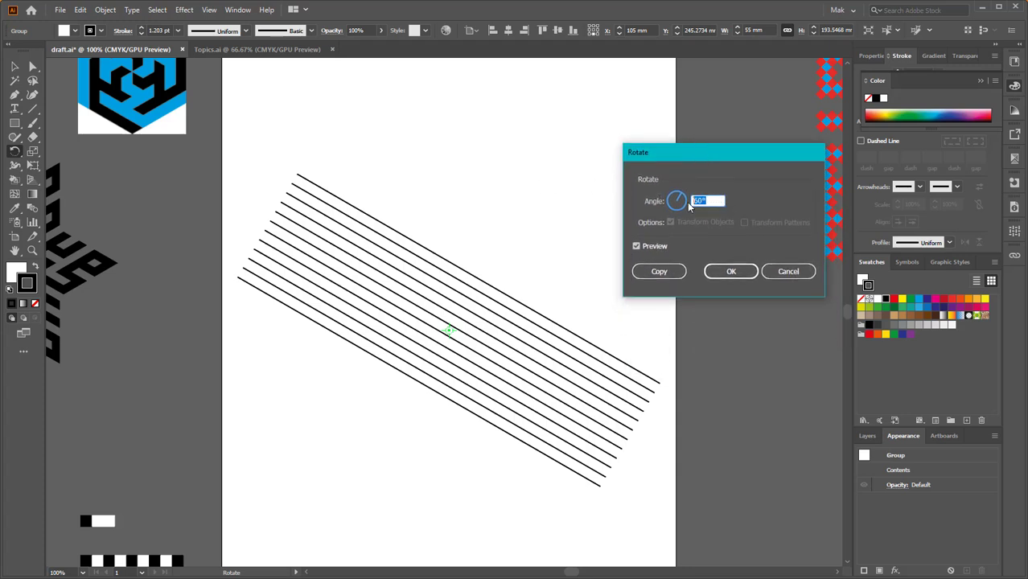
left_click(662, 276)
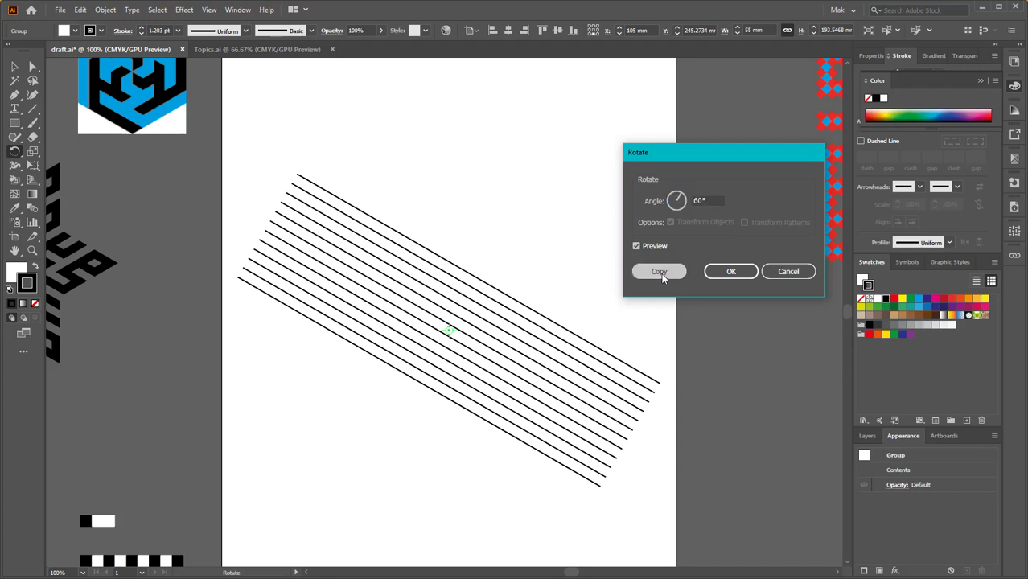
left_click(662, 276)
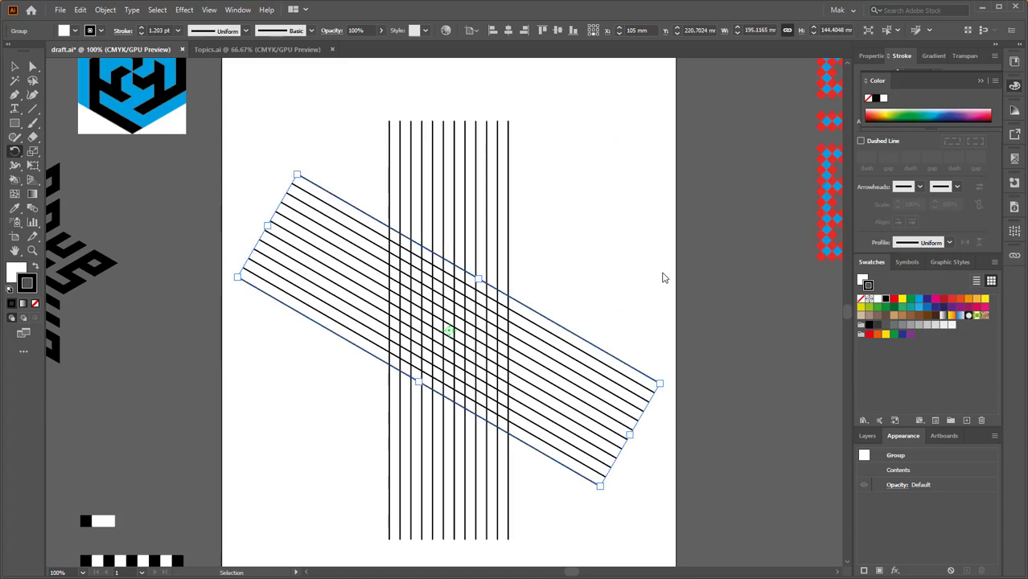
key("ctrl+d")
key("ctrl+shift+a")
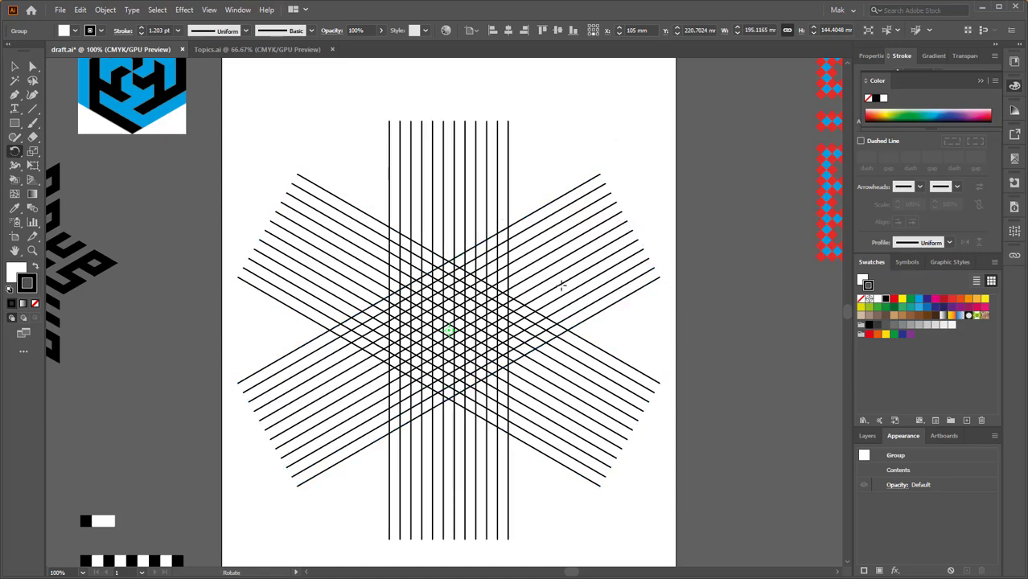
- Examine the lattice formed where the three line groups cross at the centre of the artboard
scroll(440, 272, "up", 2)
scroll(443, 272, "up", 1)
scroll(483, 260, "up", 1)
scroll(483, 260, "down", 1)
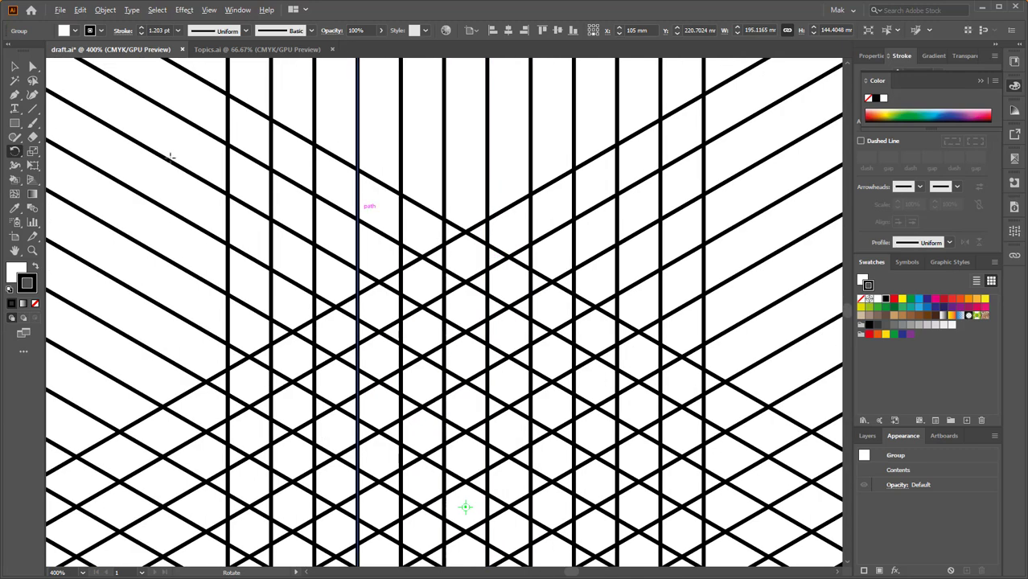
left_click(15, 66)
scroll(436, 268, "down", 2)
left_click_drag(495, 274, 501, 263)
scroll(500, 265, "down", 2)
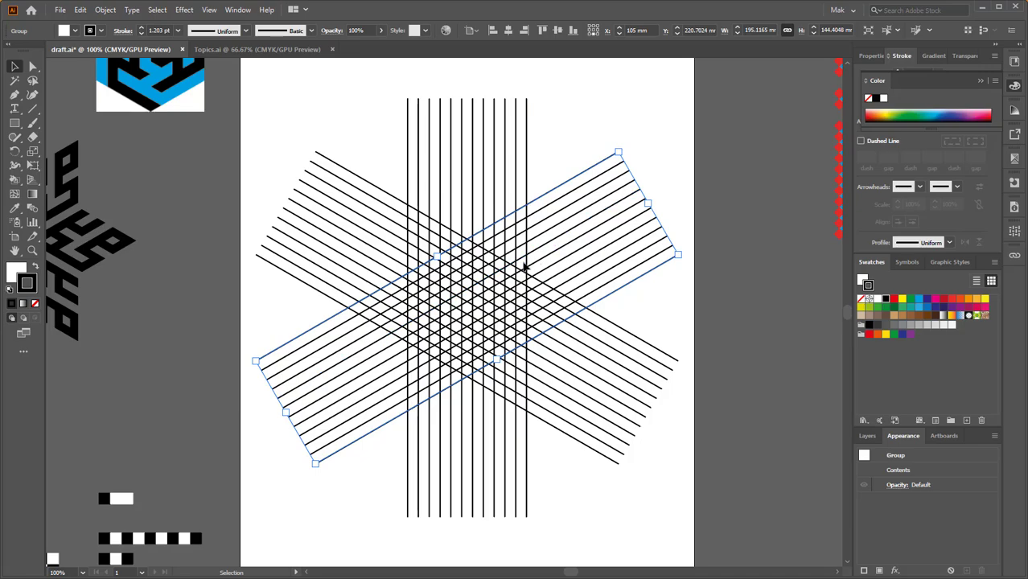
left_click(684, 212)
scroll(576, 268, "down", 1)
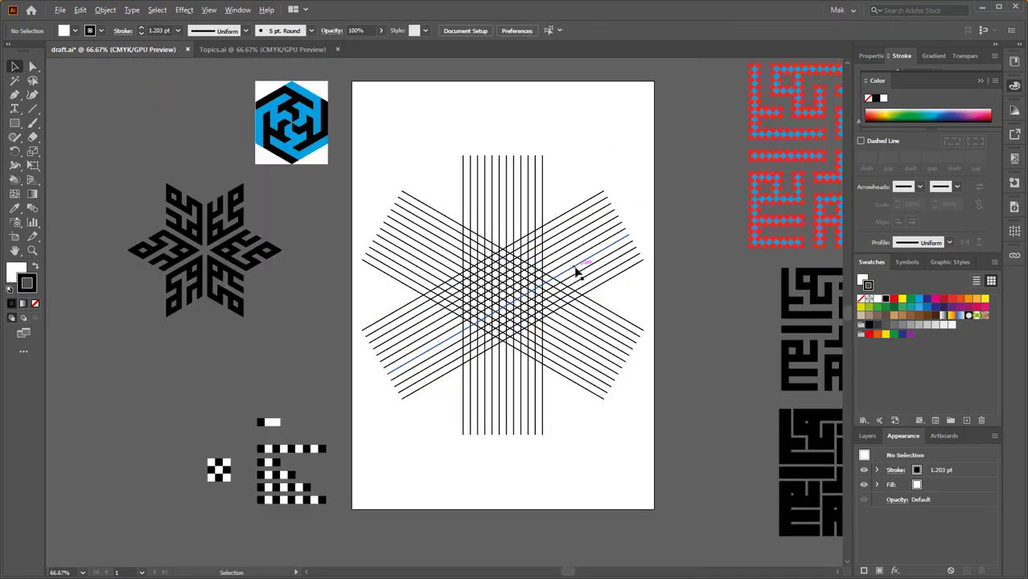
left_click_drag(553, 277, 530, 256)
scroll(530, 255, "up", 4)
scroll(641, 296, "down", 4)
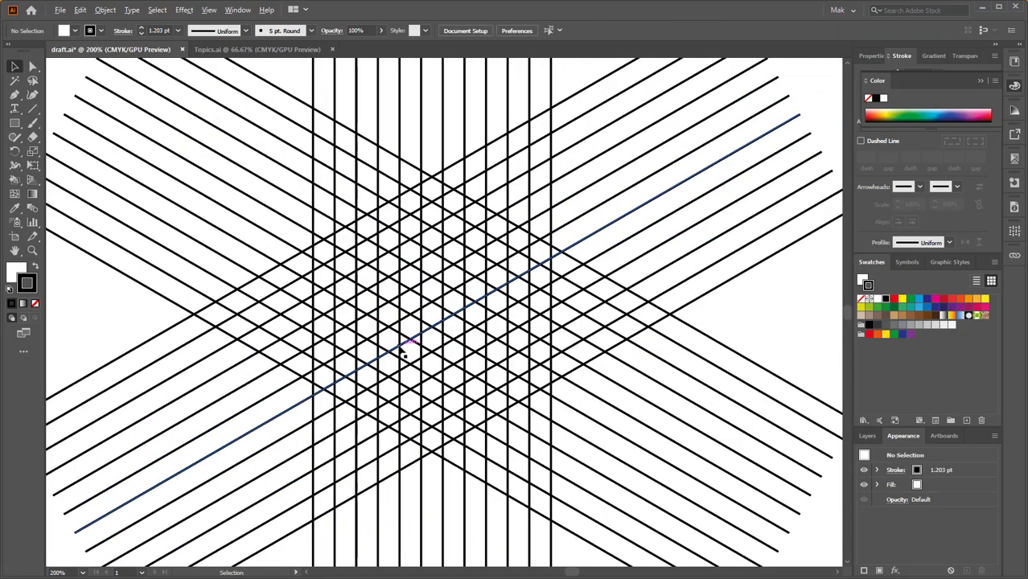
- Select the two rotated line groups and delete them, keeping the vertical group
scroll(509, 222, "down", 2)
left_click_drag(498, 275, 459, 420)
key("Delete")
- Try to rotate the vertical line group itself by 120° about its centre, and undo the rotation
left_click(441, 312)
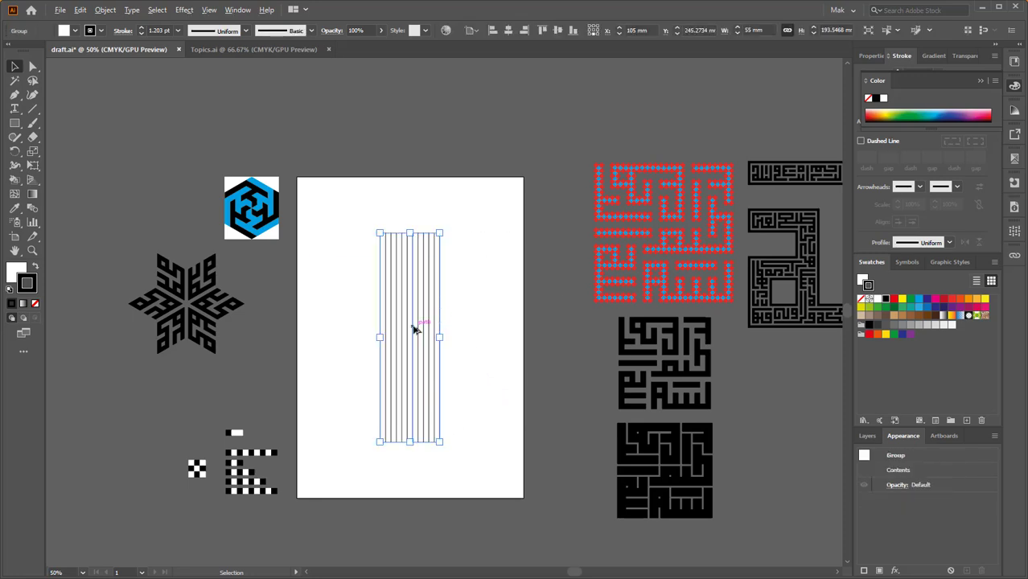
scroll(530, 305, "up", 3)
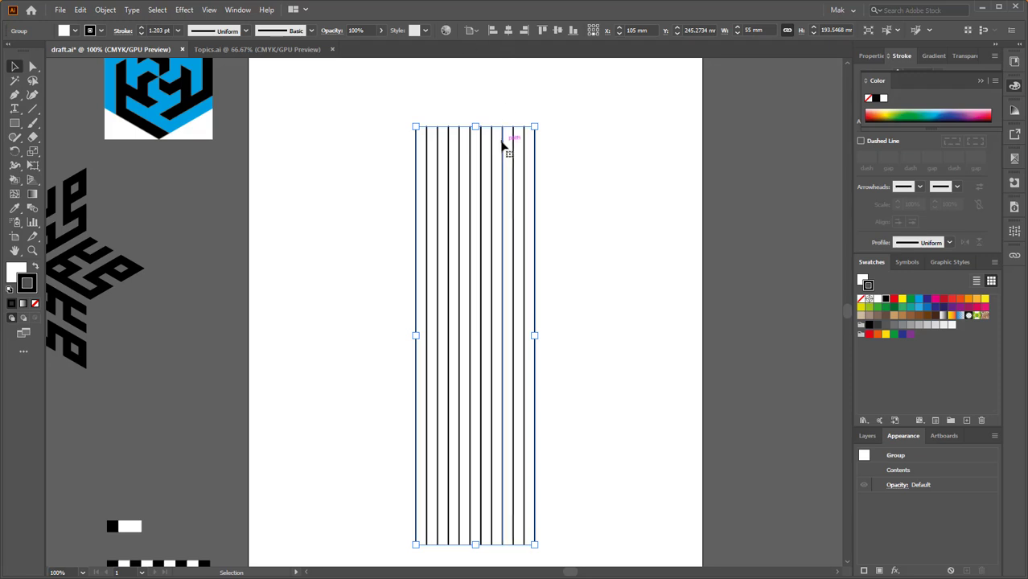
key("r")
key("Return")
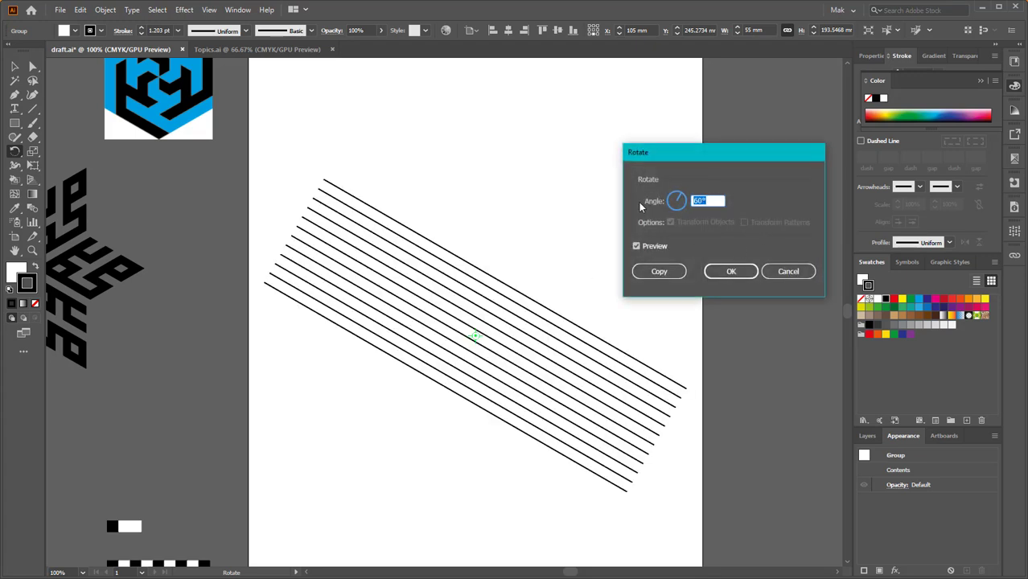
type("120")
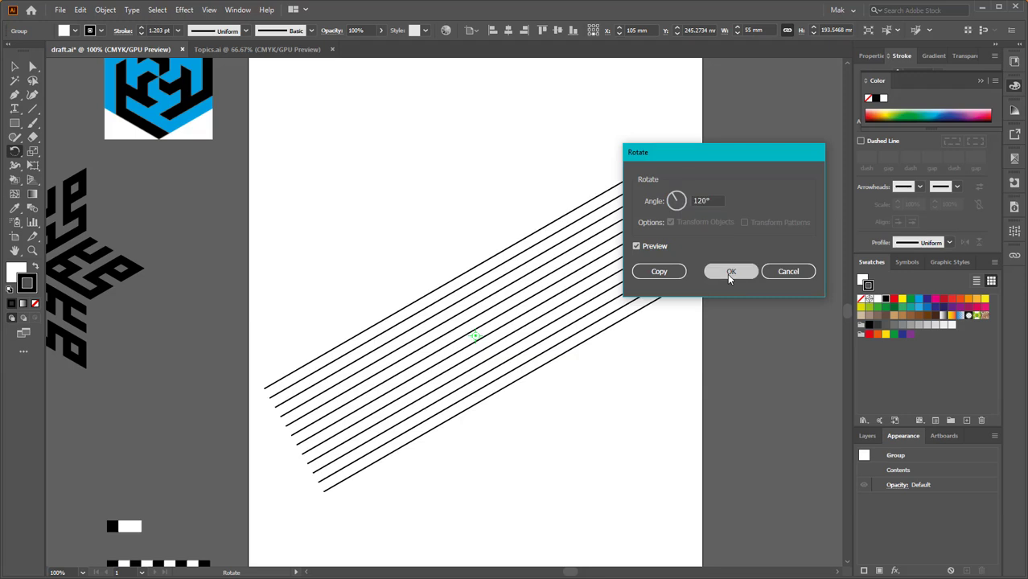
left_click(729, 273)
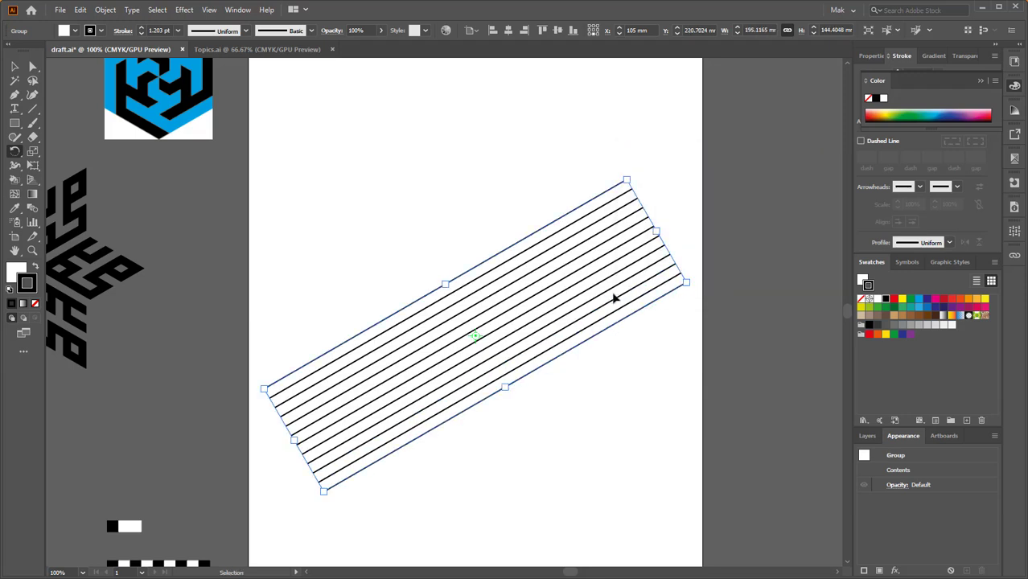
key("ctrl+z")
- Create a copy of the vertical line group rotated 120° about its centre
key("r")
key("Return")
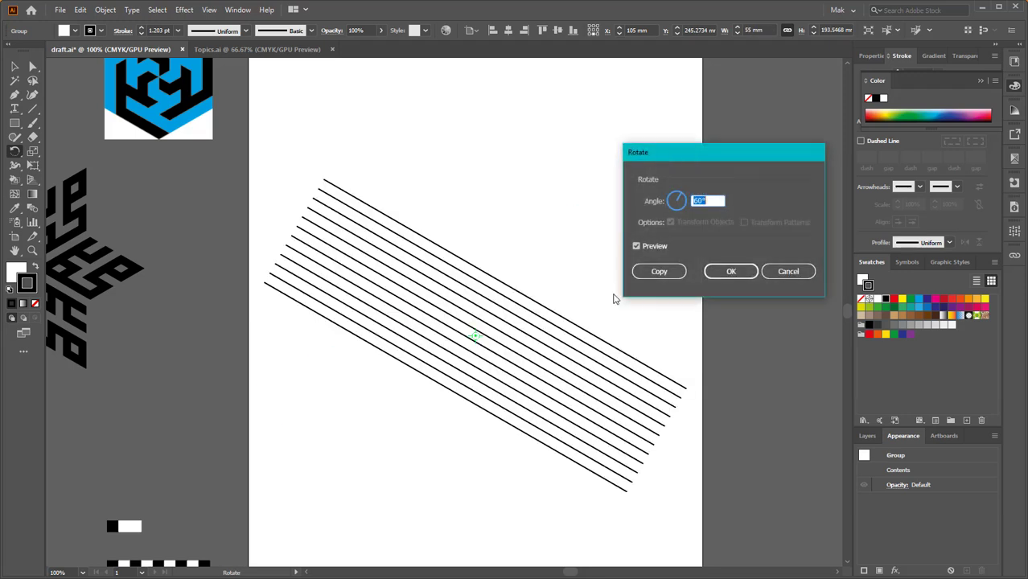
type("120")
left_click(659, 271)
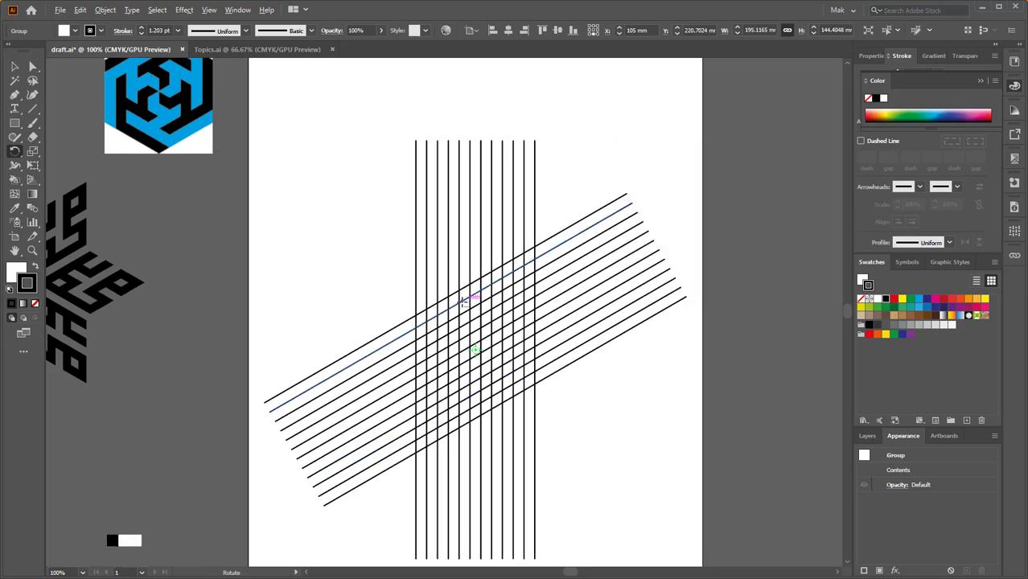
scroll(540, 201, "down", 1)
scroll(565, 240, "up", 2)
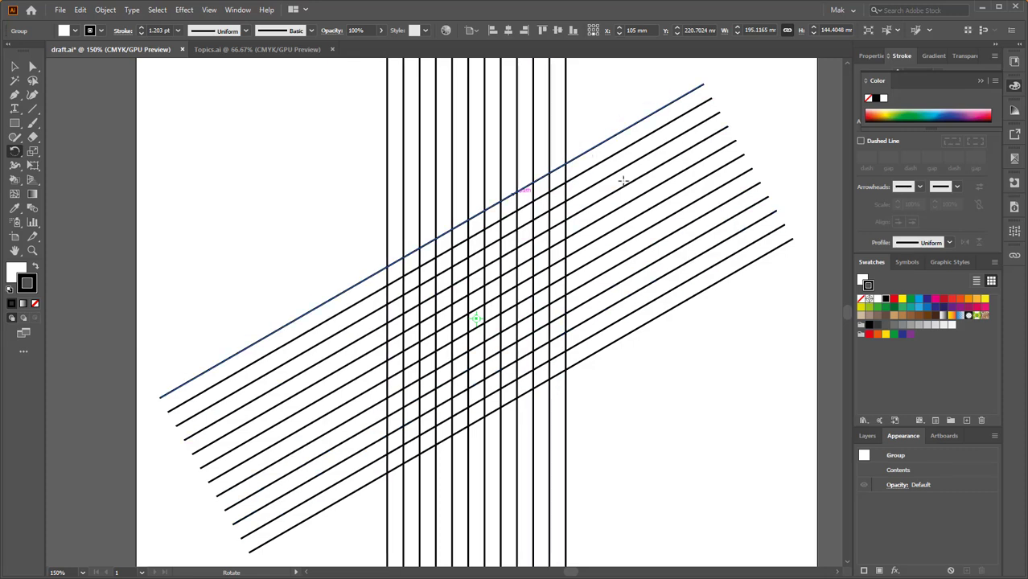
- Select both crossing line groups and turn them into one Live Paint group
key("ctrl+minus")
left_click(14, 67)
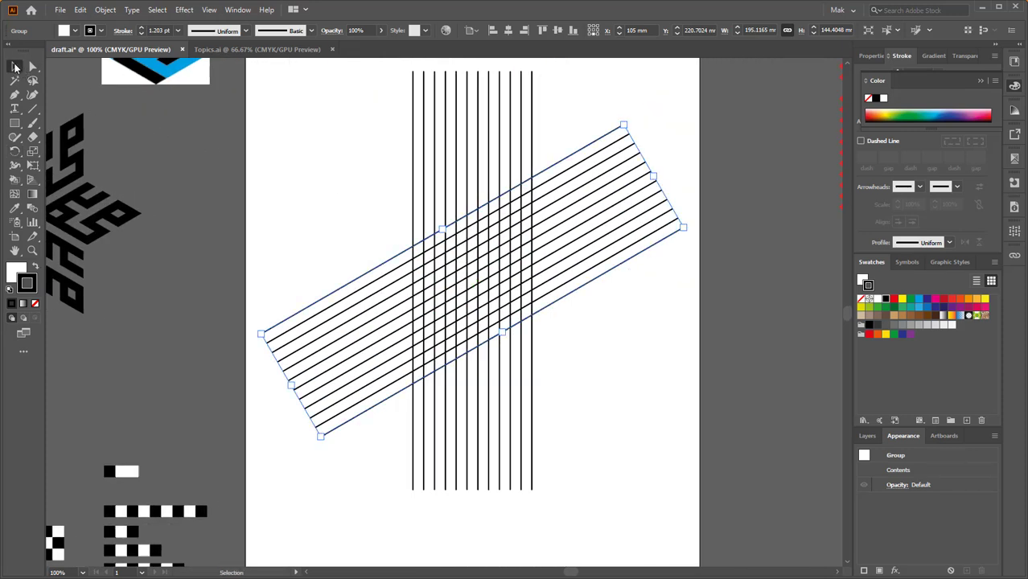
left_click(654, 269)
left_click_drag(657, 97, 336, 490)
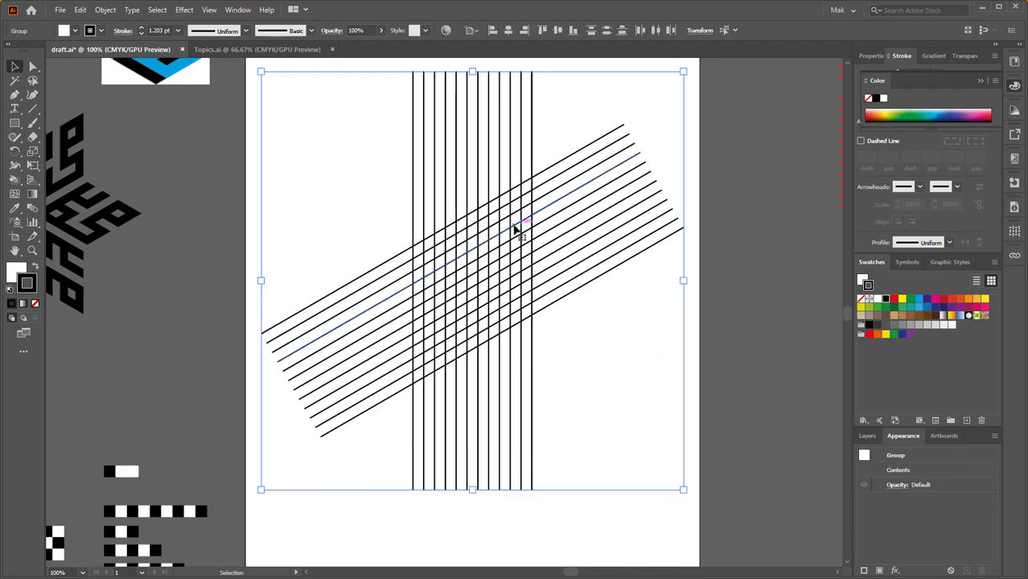
left_click(16, 169)
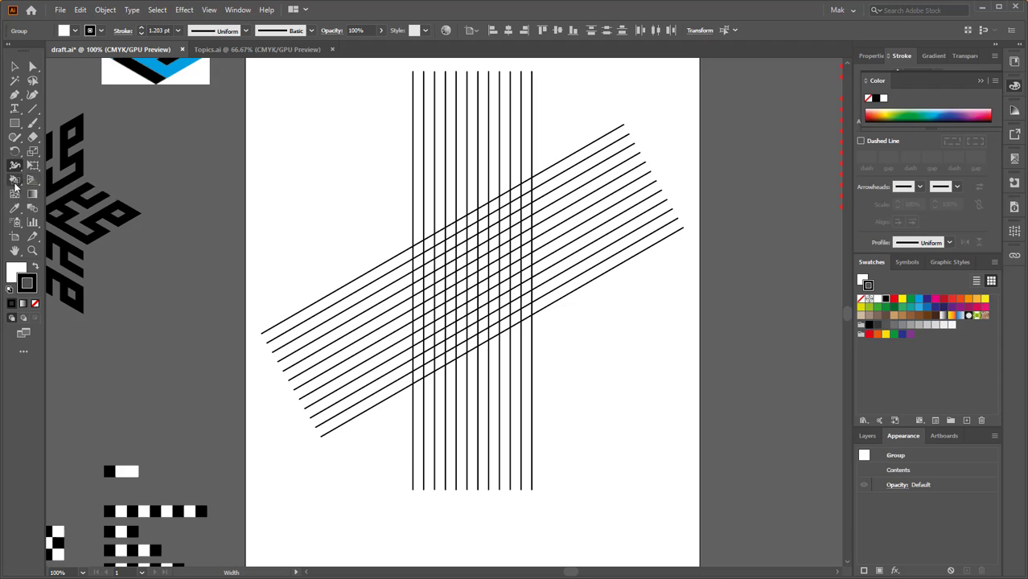
left_click_drag(15, 185, 57, 197)
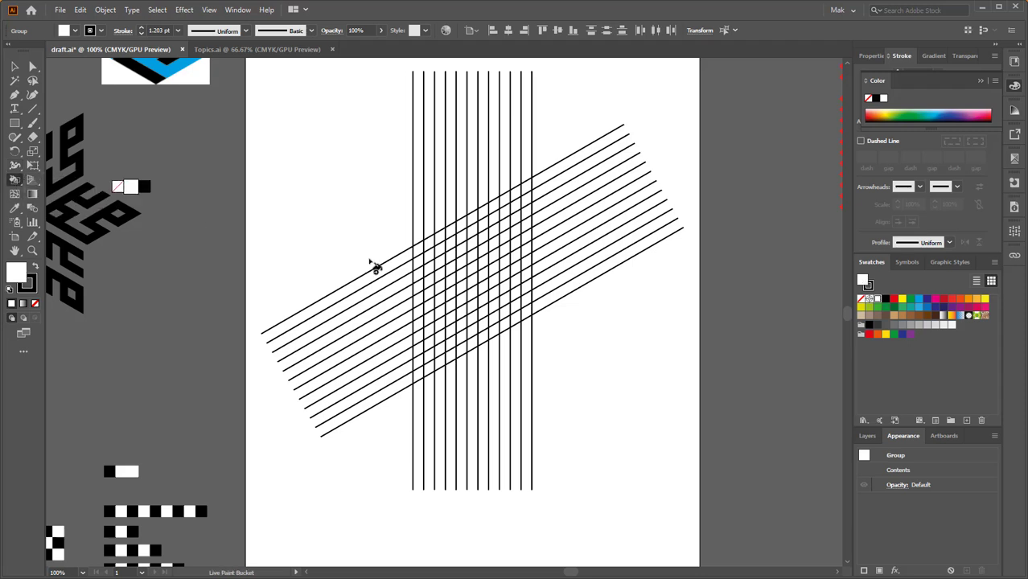
left_click(531, 201)
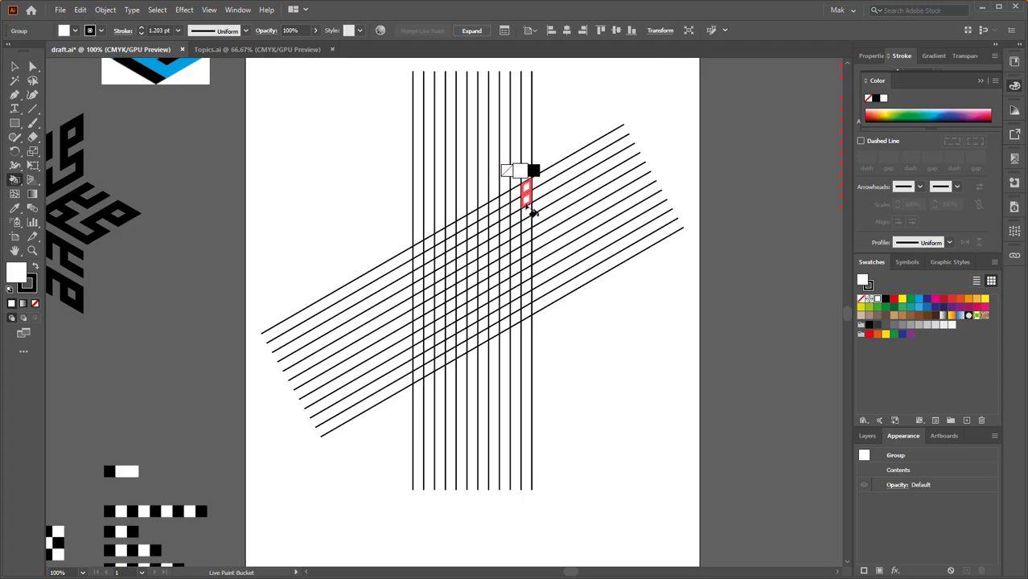
- Paint a black parallelogram ring in the upper cells of the crossing with Live Paint, leaving its four inner cells unpainted
key("Right")
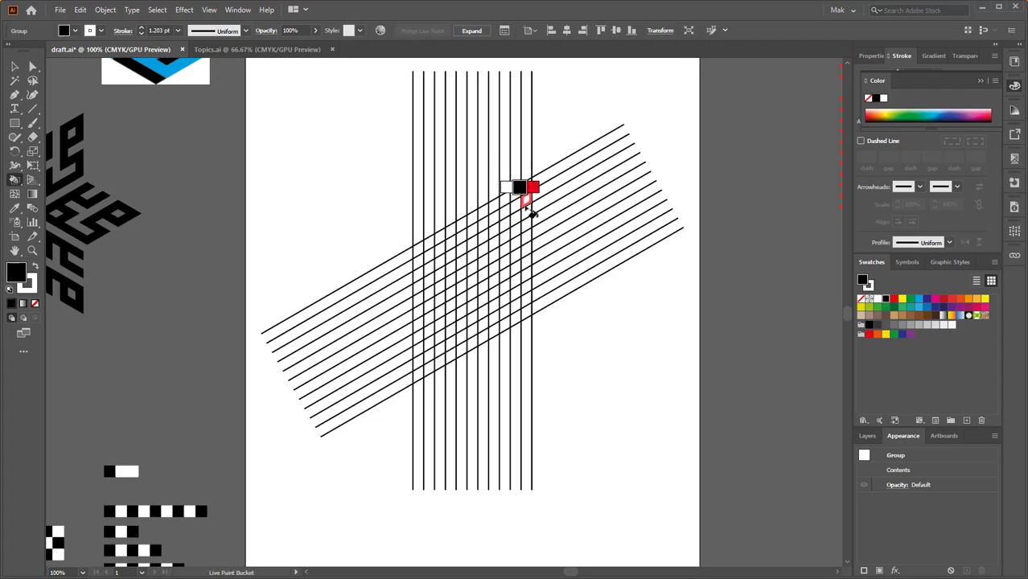
left_click(527, 201)
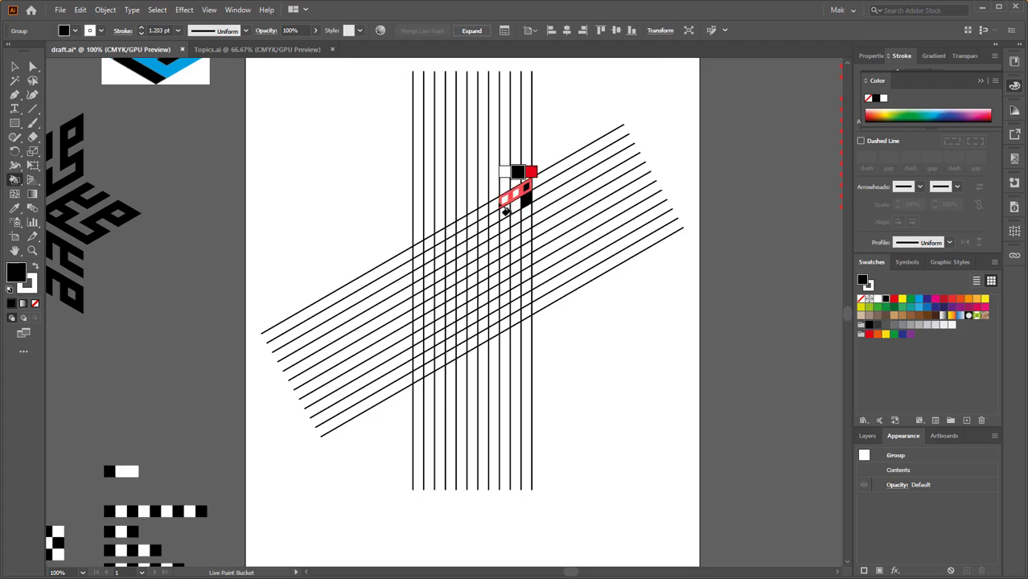
left_click(504, 208)
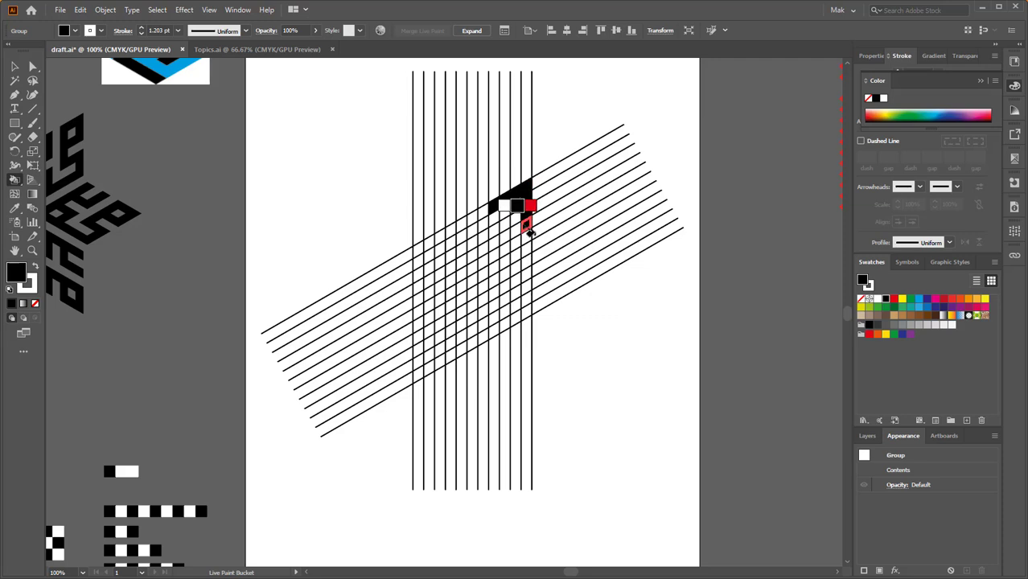
left_click(525, 219)
left_click(497, 240)
left_click(492, 216)
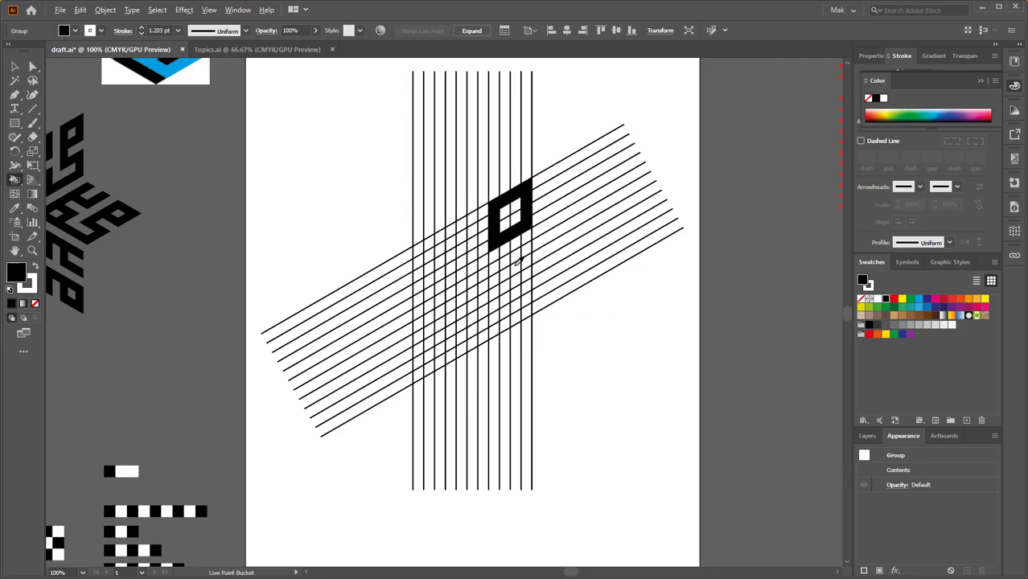
- Select the whole Live Paint line grid and delete it from the artboard
scroll(547, 236, "down", 2)
scroll(547, 233, "up", 3)
left_click(14, 66)
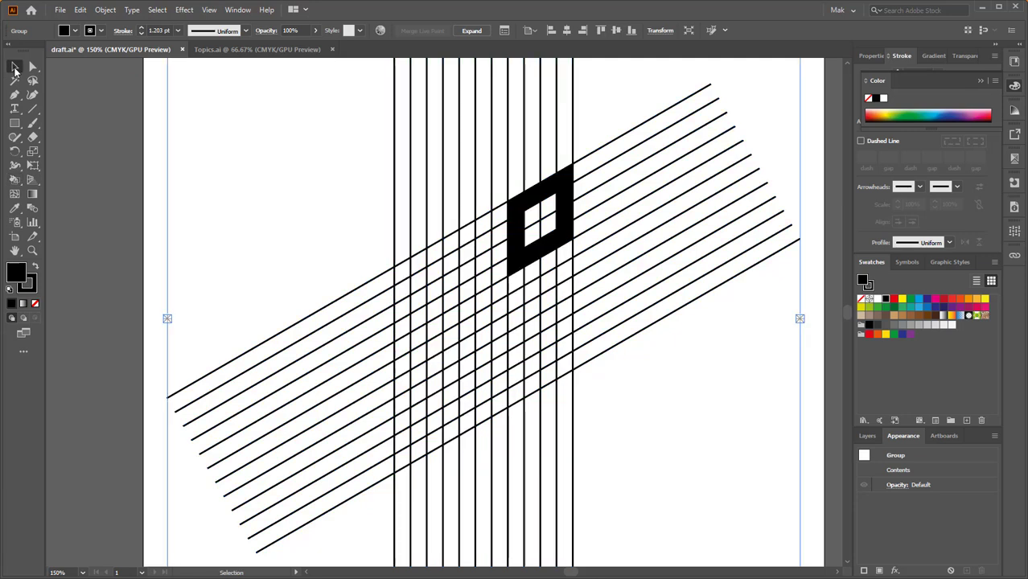
scroll(353, 283, "down", 2)
left_click(565, 125)
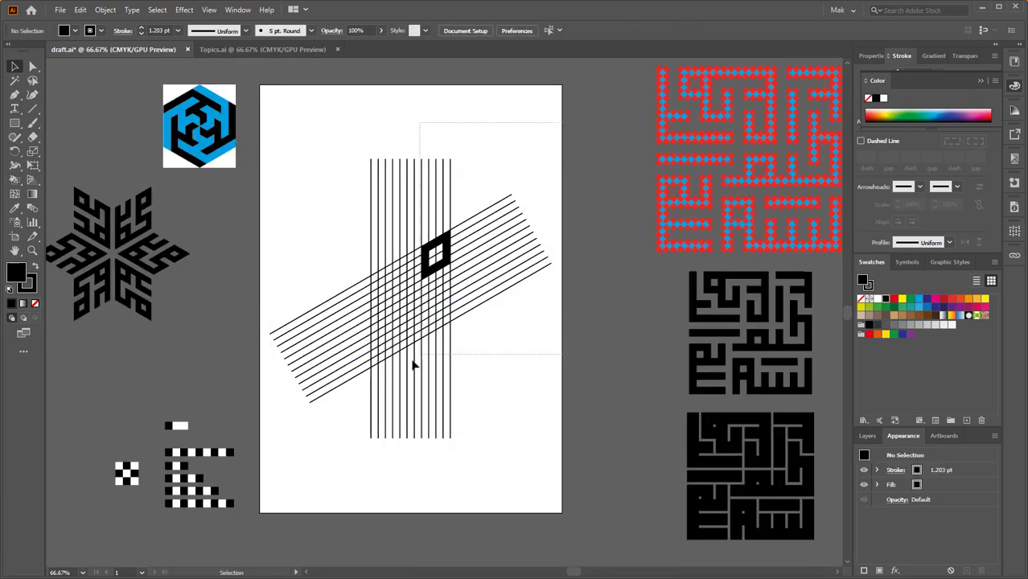
left_click(390, 395)
key("Delete")
- Examine the blue and black hexagonal design and the star-shaped Kufic design beside the artboard
key("ctrl+minus")
left_click_drag(388, 266, 420, 245)
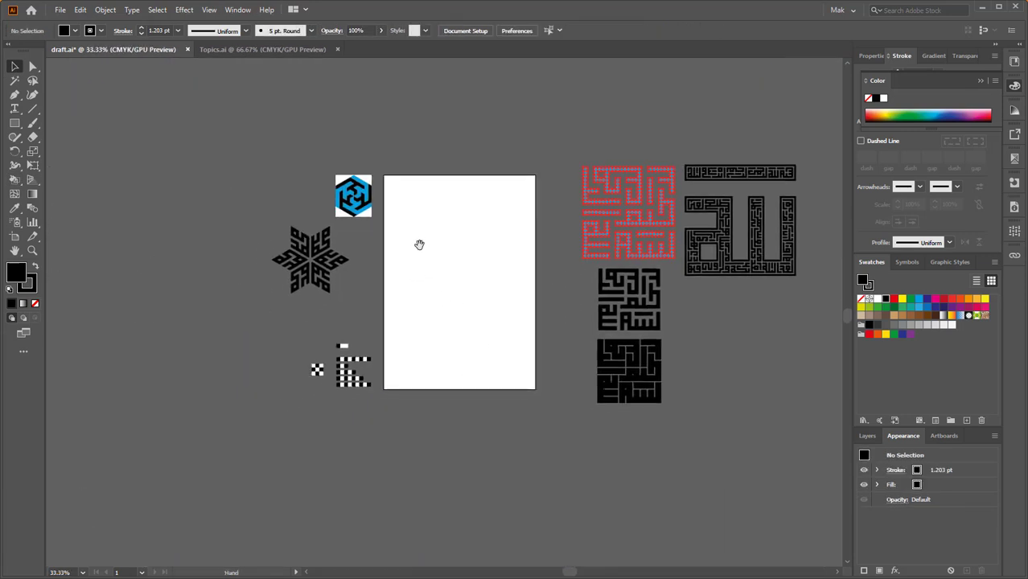
scroll(349, 225, "up", 2)
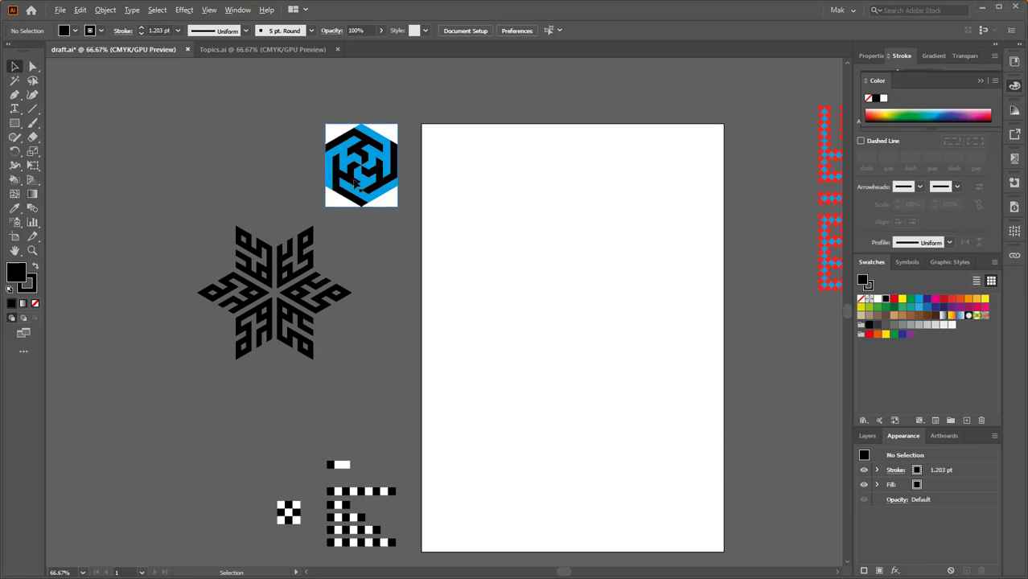
scroll(355, 181, "up", 2)
scroll(361, 195, "down", 1)
left_click_drag(373, 193, 302, 203)
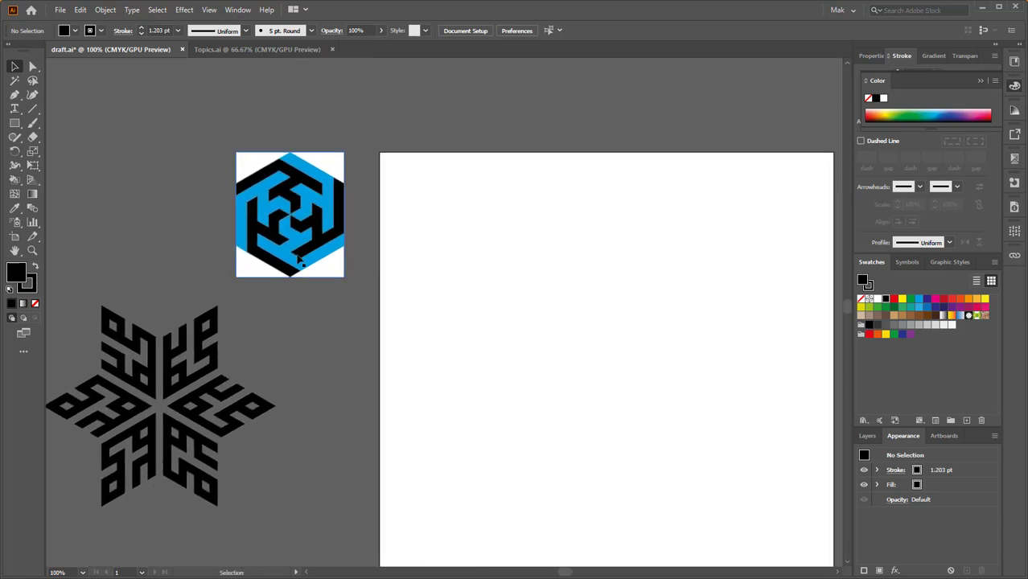
scroll(275, 239, "down", 1)
left_click_drag(485, 296, 411, 218)
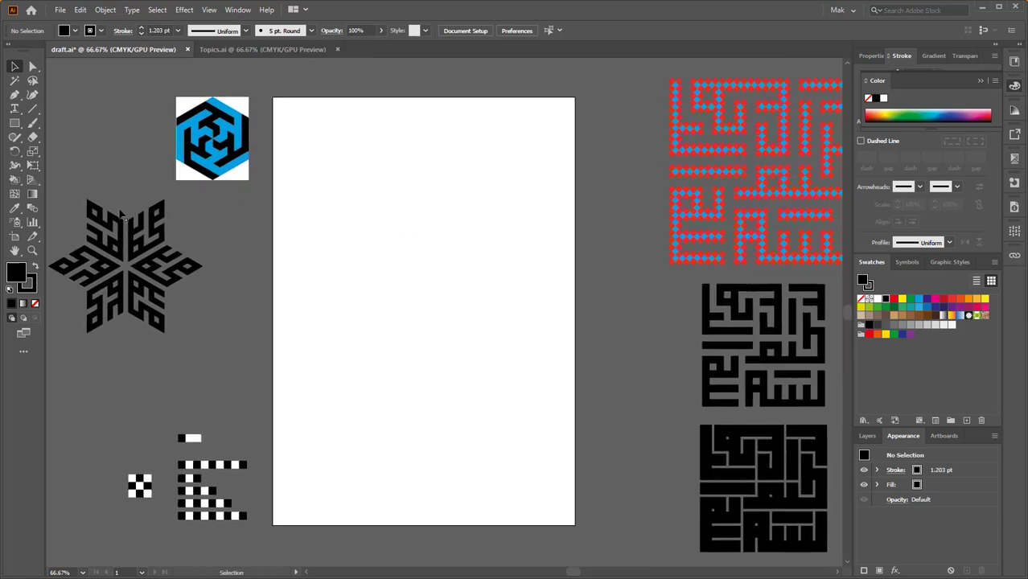
- Start a rectangular grid at the artboard's centre with a width of 50 mm and a height of 150 mm
left_click(31, 113)
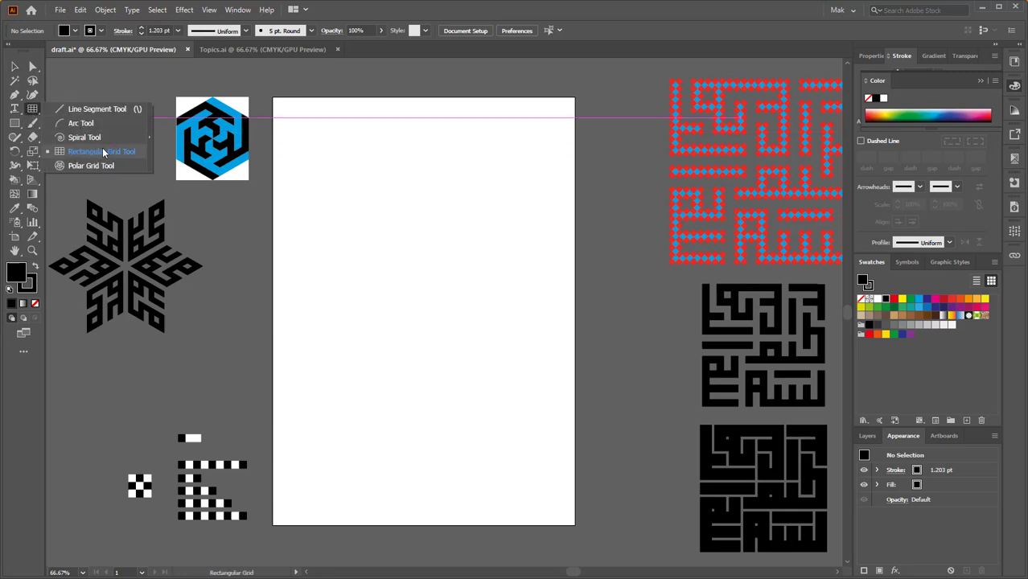
left_click(103, 152)
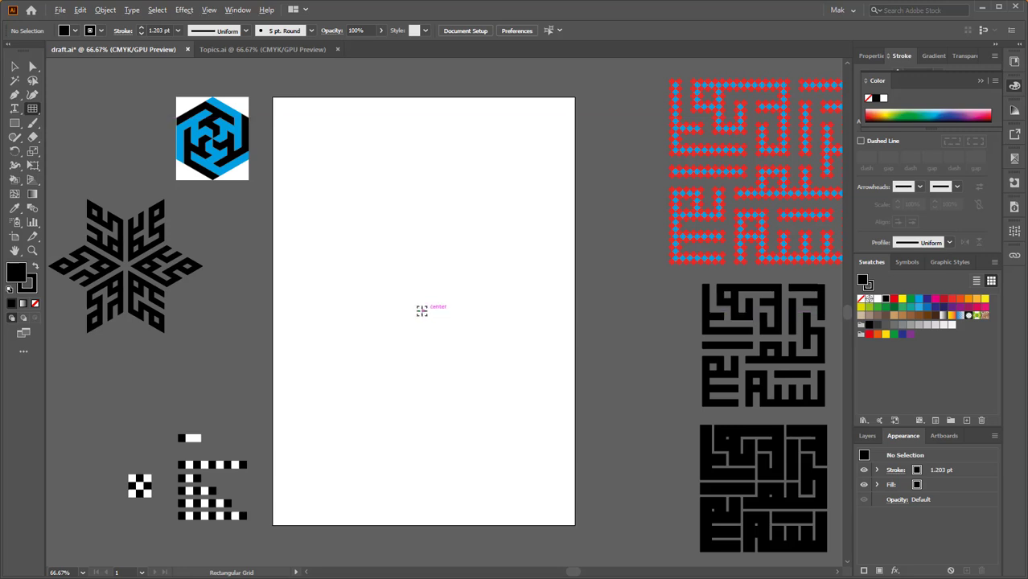
left_click(421, 310)
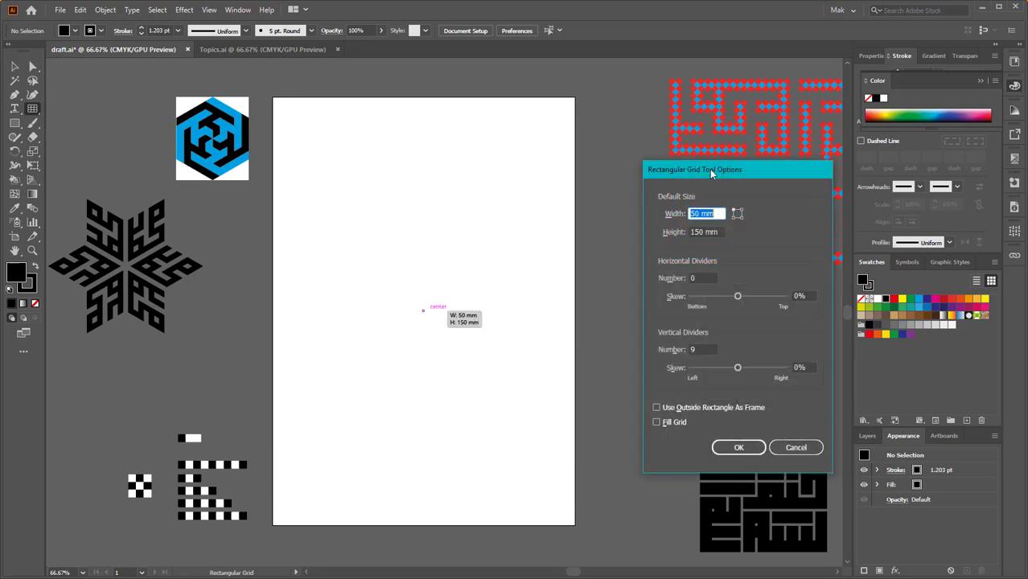
left_click_drag(711, 171, 642, 150)
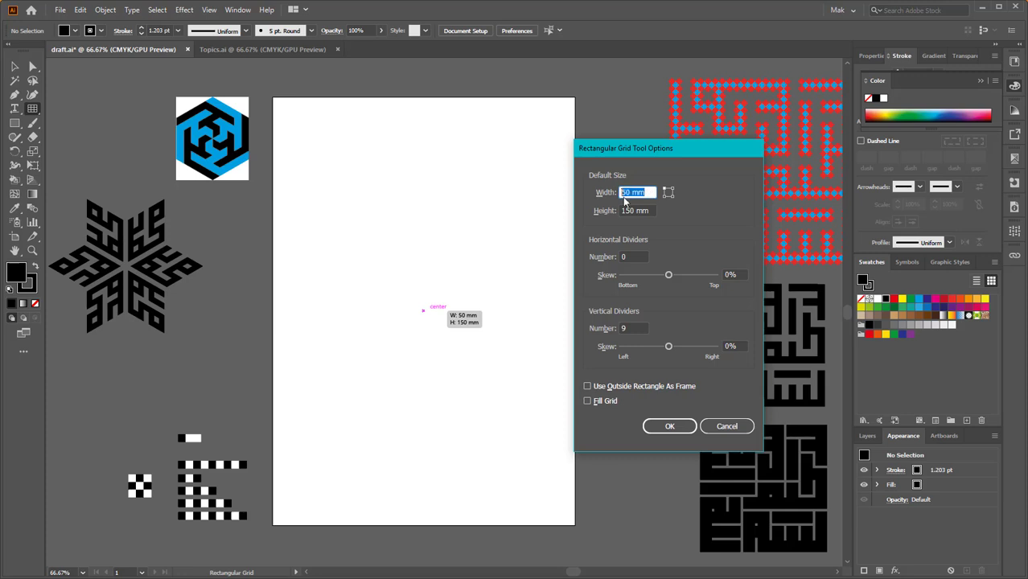
key("Tab")
key("shift+Tab")
left_click(645, 191)
left_click_drag(647, 192, 601, 207)
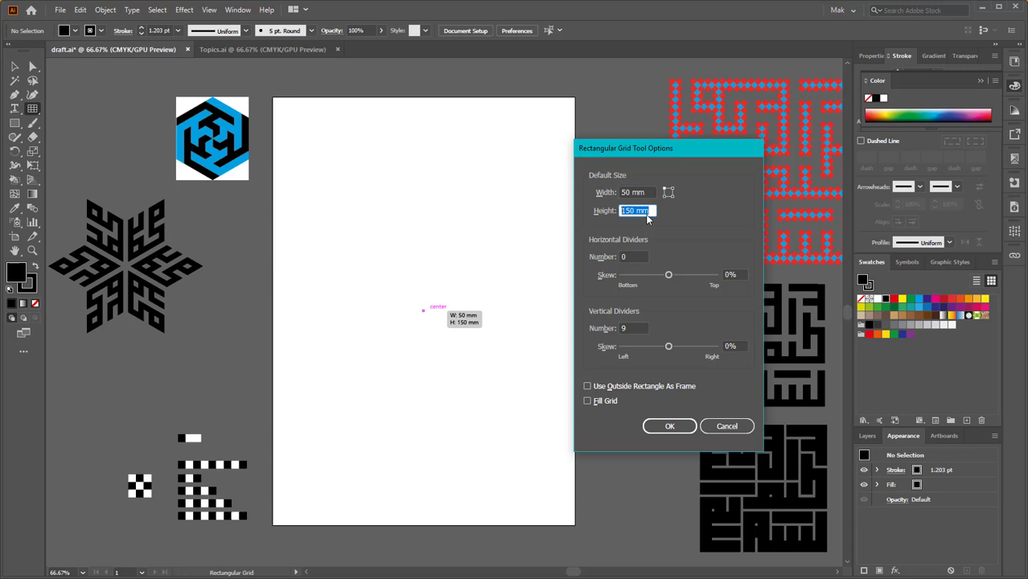
- Create the grid with 0 horizontal and 9 vertical dividers, without using an outside rectangle as frame and without fill
left_click(635, 254)
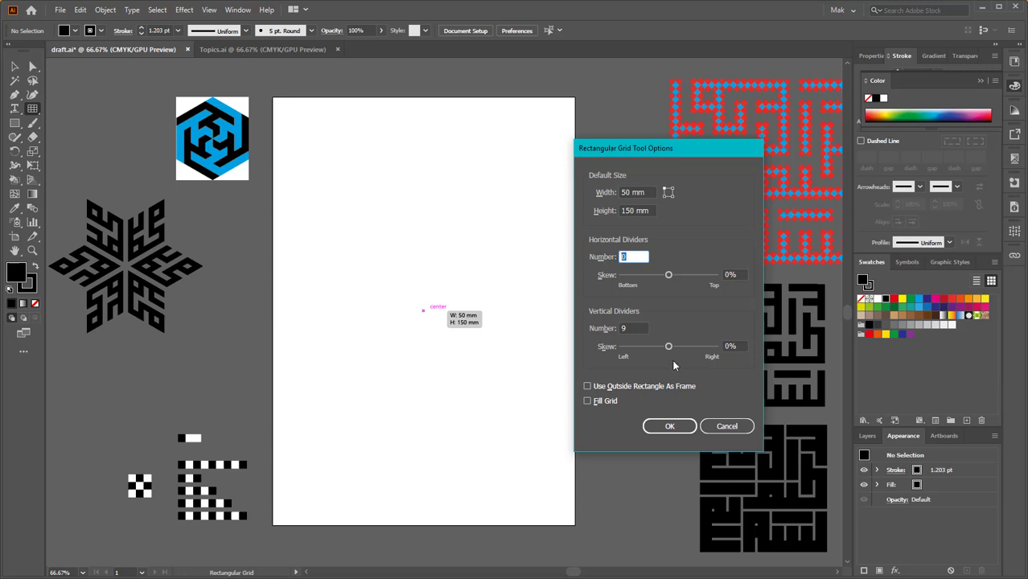
left_click(634, 329)
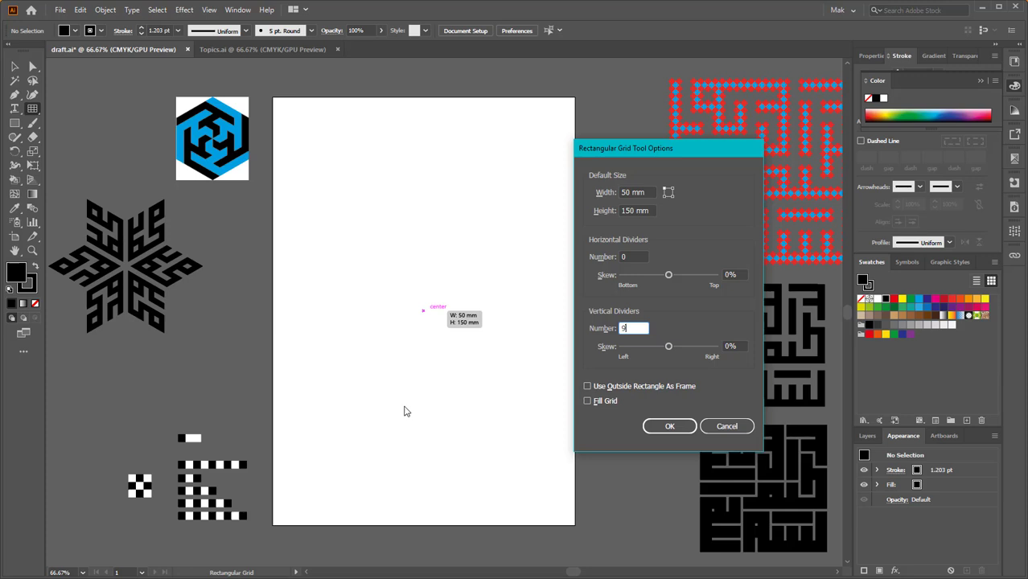
double_click(633, 329)
left_click_drag(671, 431, 640, 407)
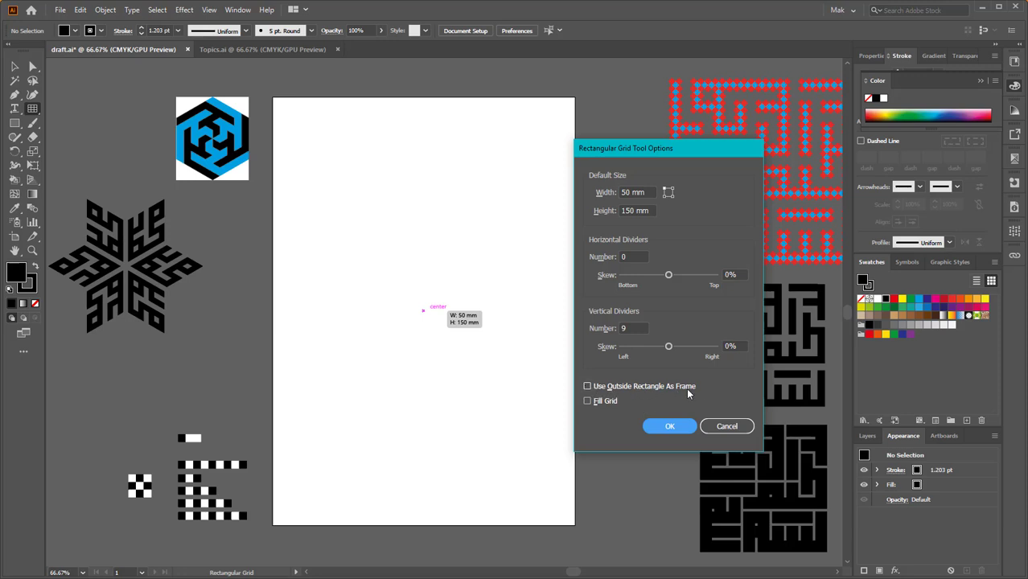
left_click(671, 427)
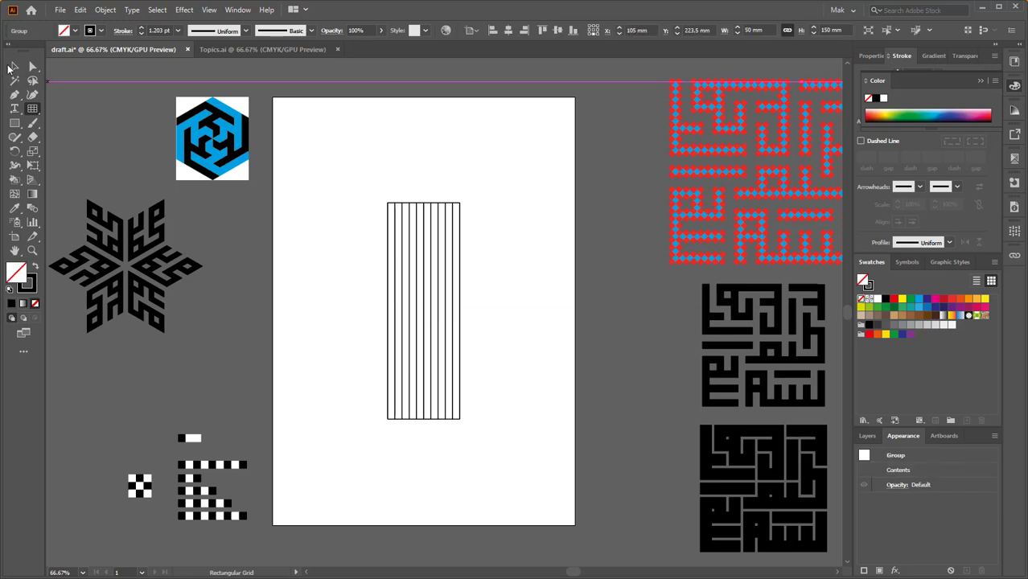
- Delete the horizontal line across the top end of the vertical line grid
left_click(10, 68)
left_click(493, 223)
scroll(457, 213, "up", 2)
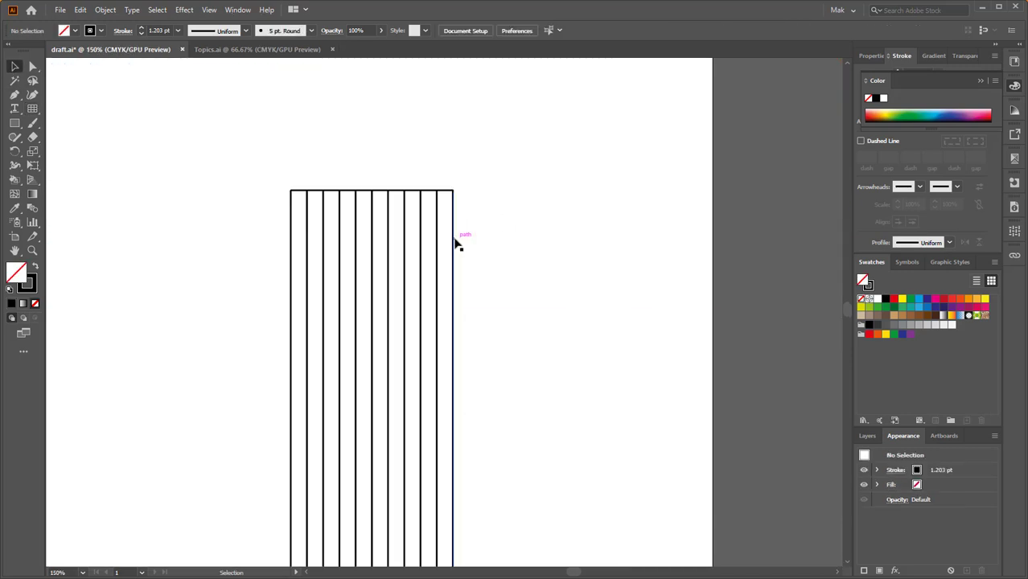
left_click(455, 243)
left_click(449, 197)
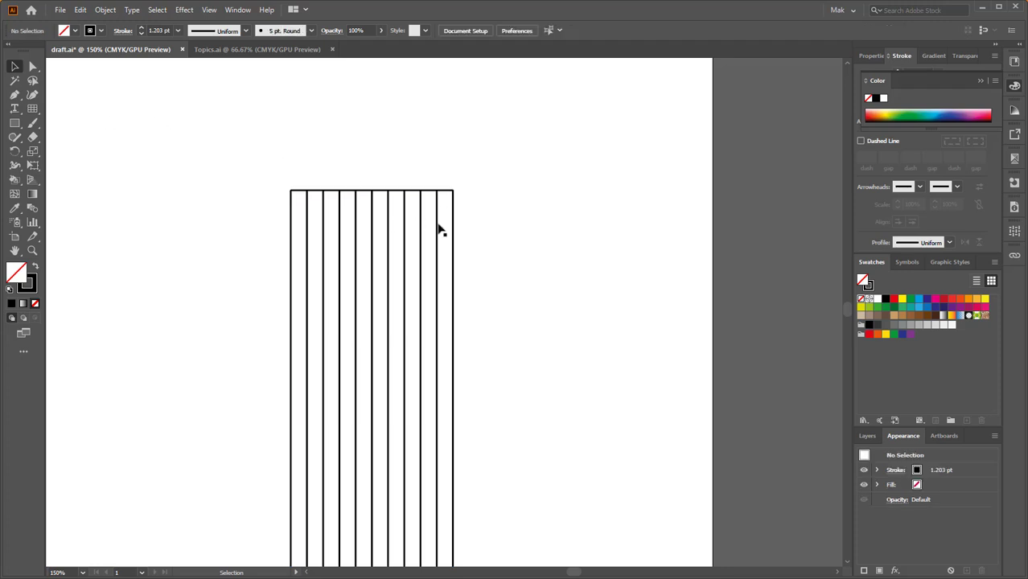
left_click(447, 191)
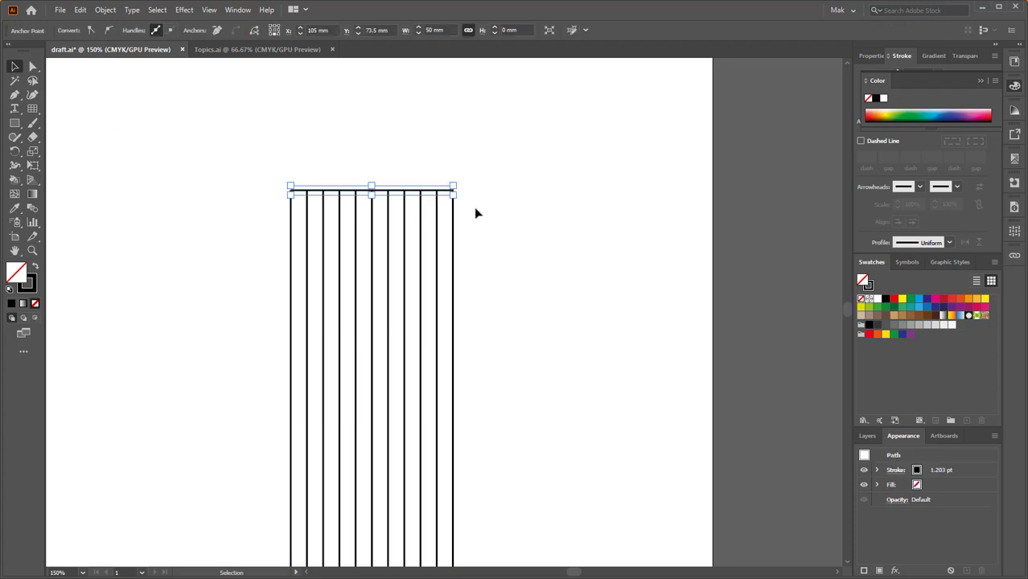
left_click(475, 229)
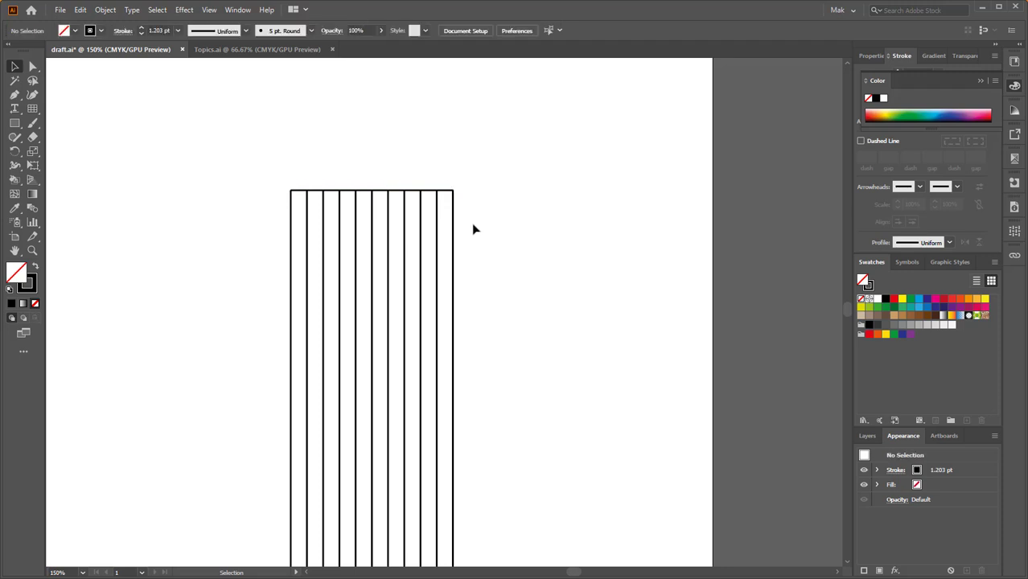
key("a")
left_click(447, 191)
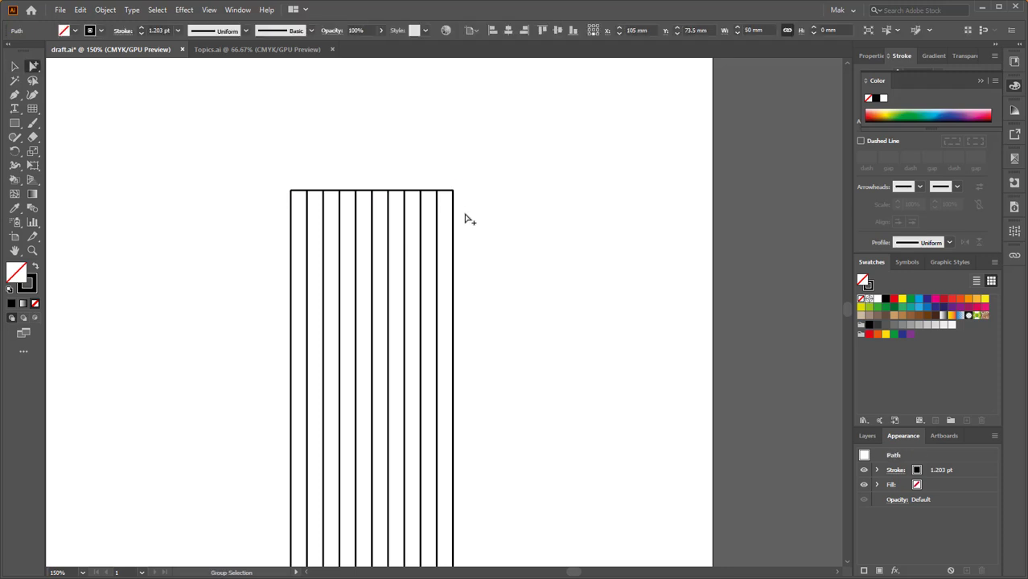
key("Delete")
- Delete the horizontal line closing the bottom end of the grid so only the vertical lines are left
scroll(455, 175, "down", 3)
scroll(476, 315, "up", 3)
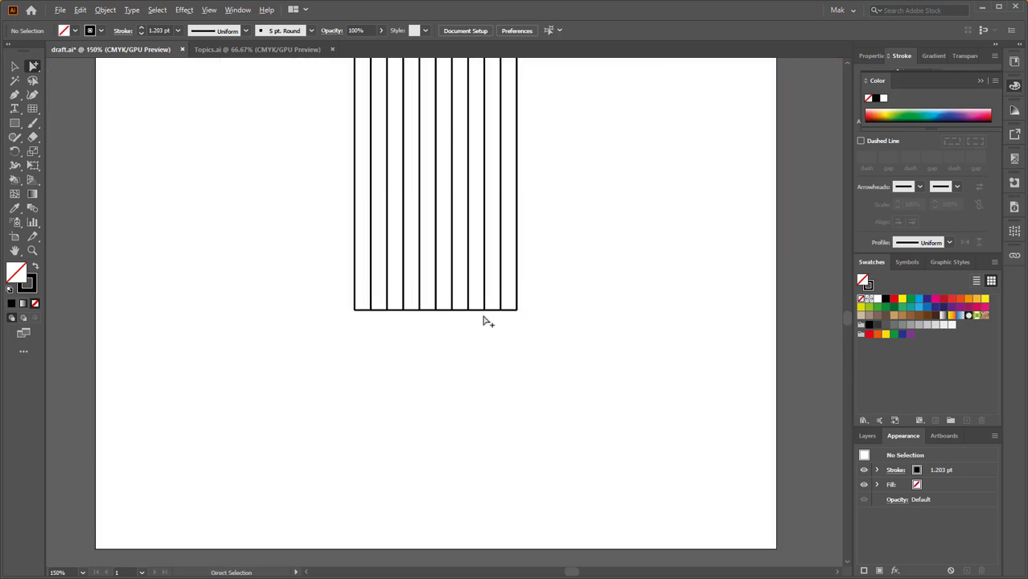
left_click(484, 310)
key("Delete")
scroll(461, 328, "down", 2)
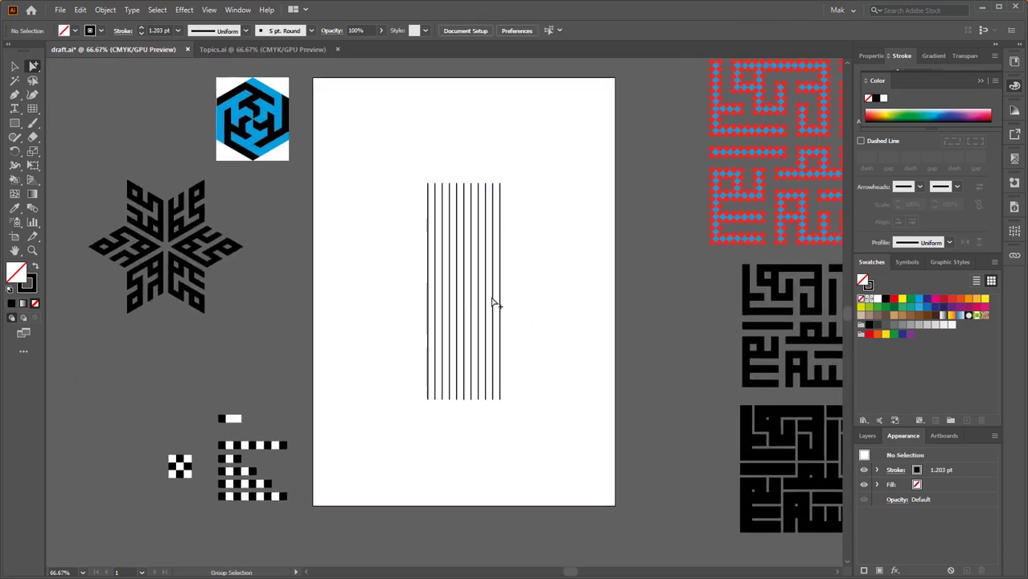
- Rotate a copy of the vertical line group by 60° about its centre and repeat the transformation for a third group
key("v")
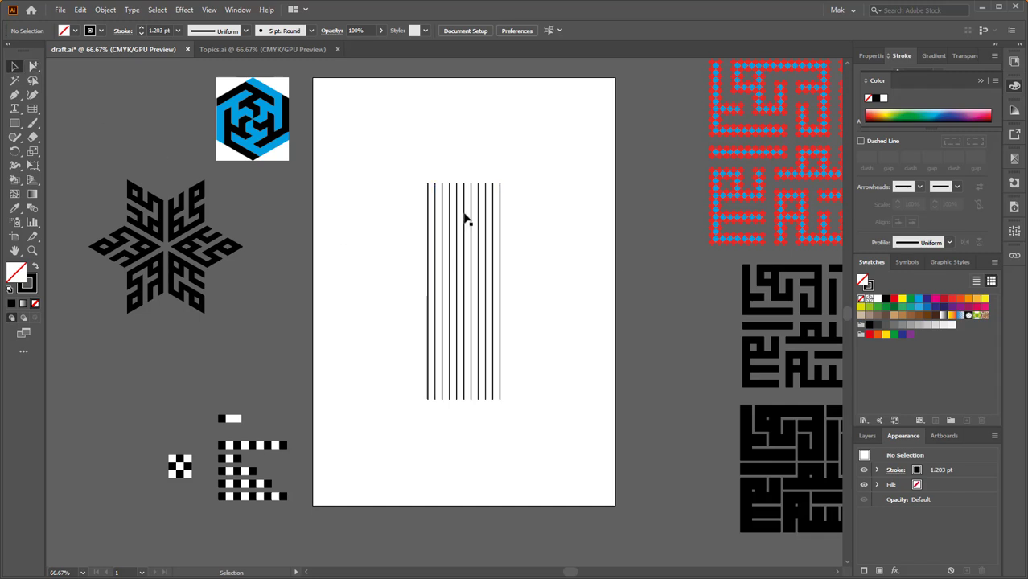
left_click(491, 280)
scroll(492, 280, "up", 1)
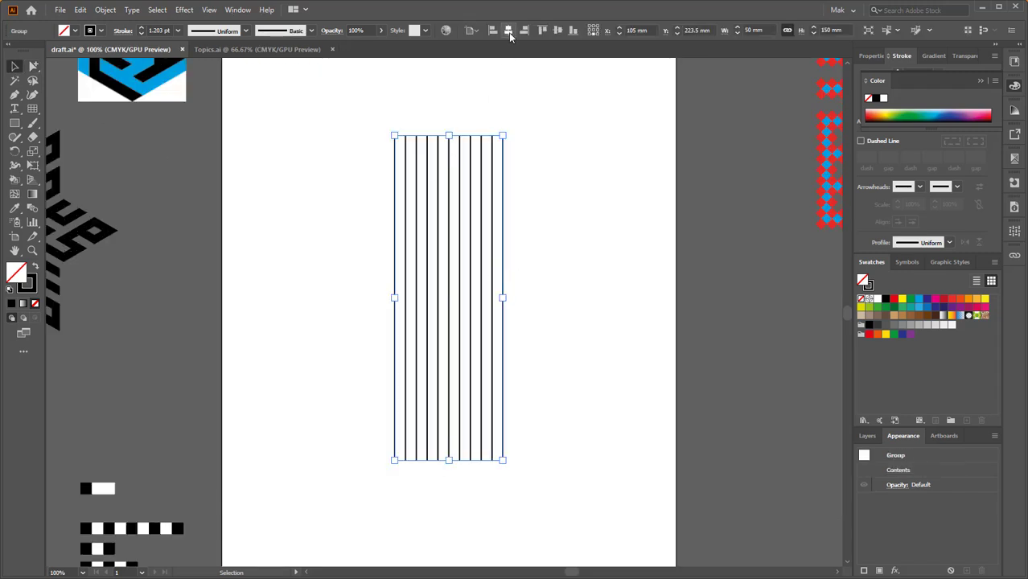
key("r")
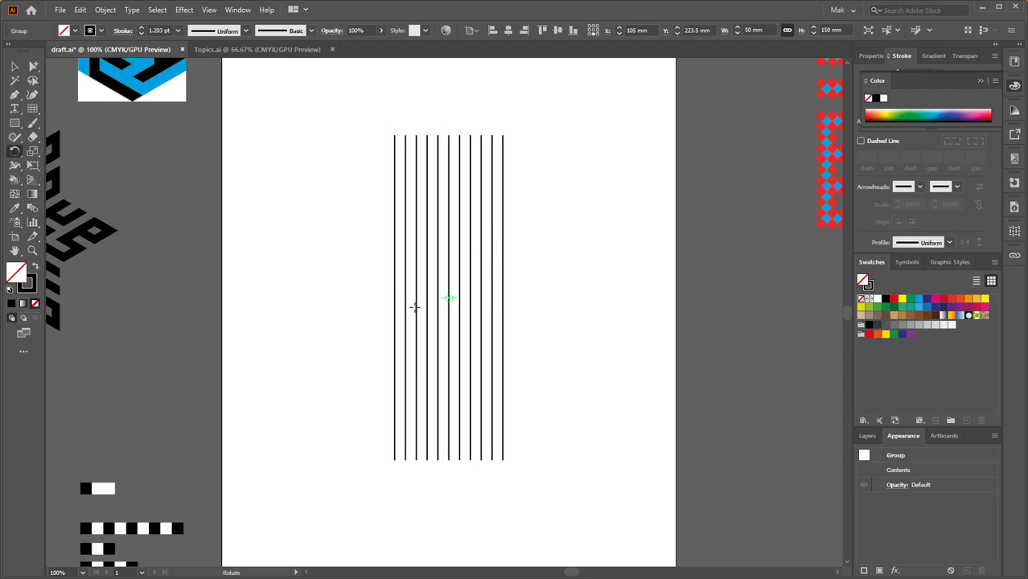
key("Return")
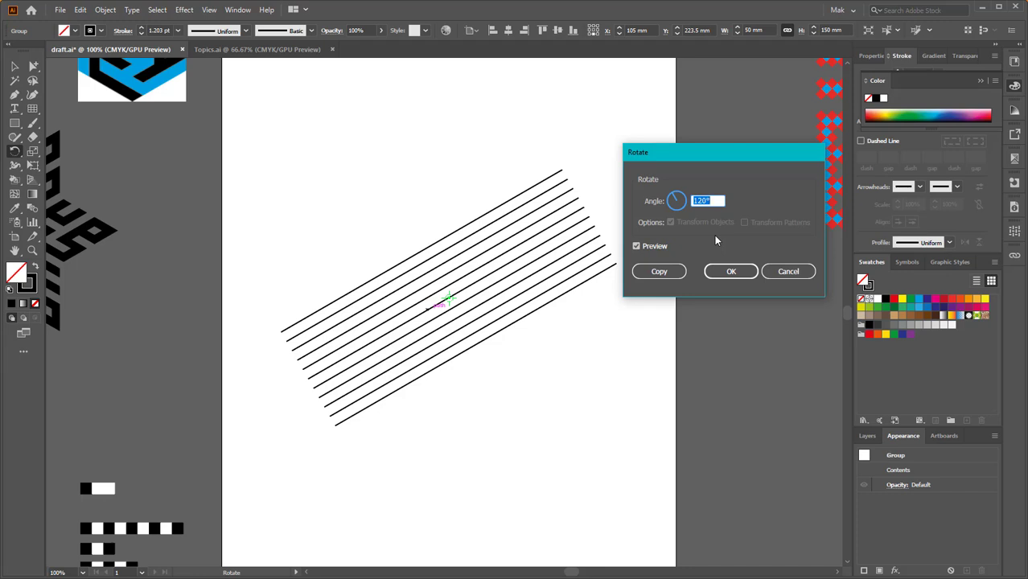
type("60")
left_click(667, 273)
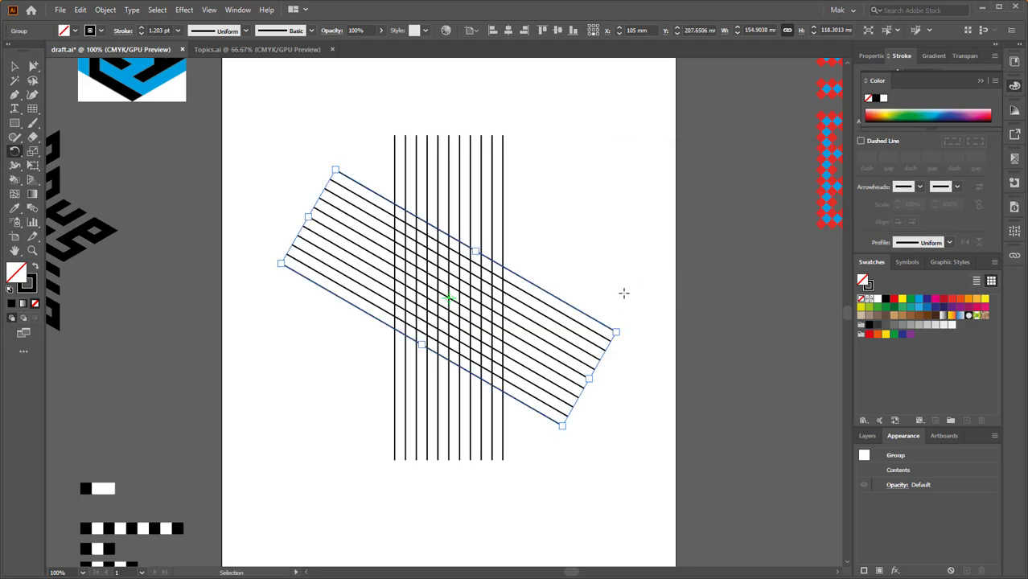
key("ctrl+d")
key("v")
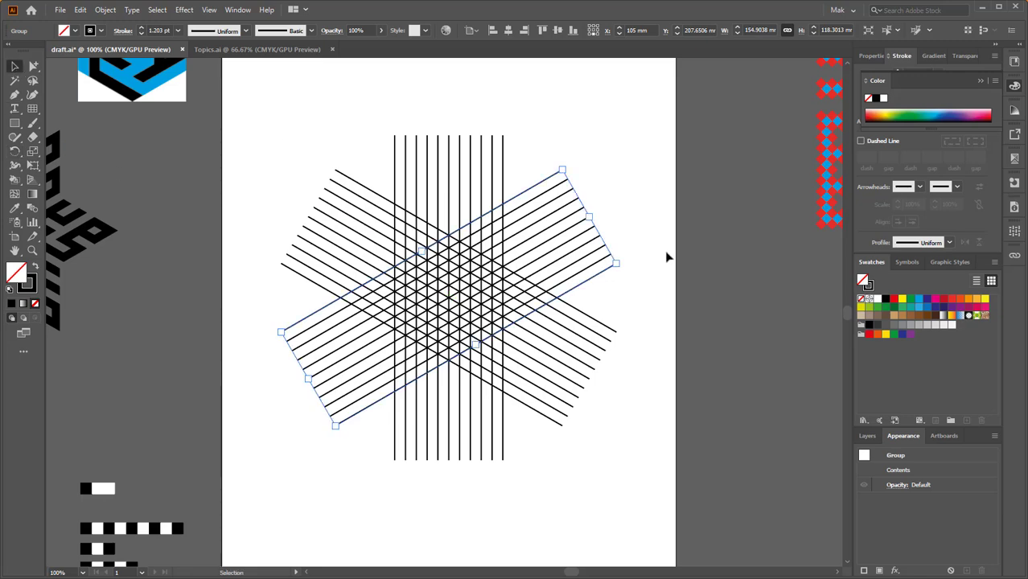
left_click(643, 251)
- Examine in outline view how the lines of the three groups cross at the intersections, and return to preview
scroll(444, 247, "up", 5)
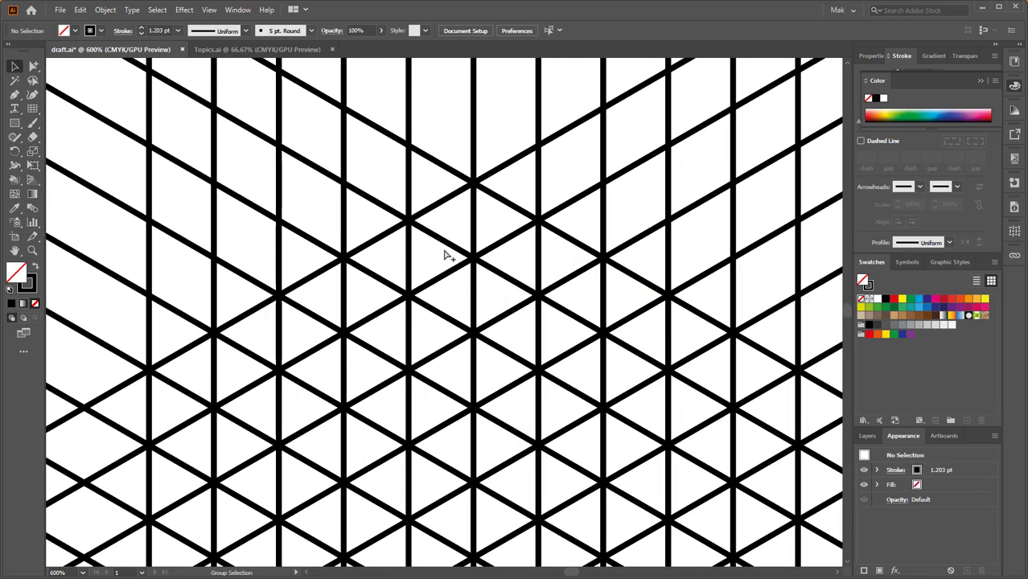
key("ctrl+t")
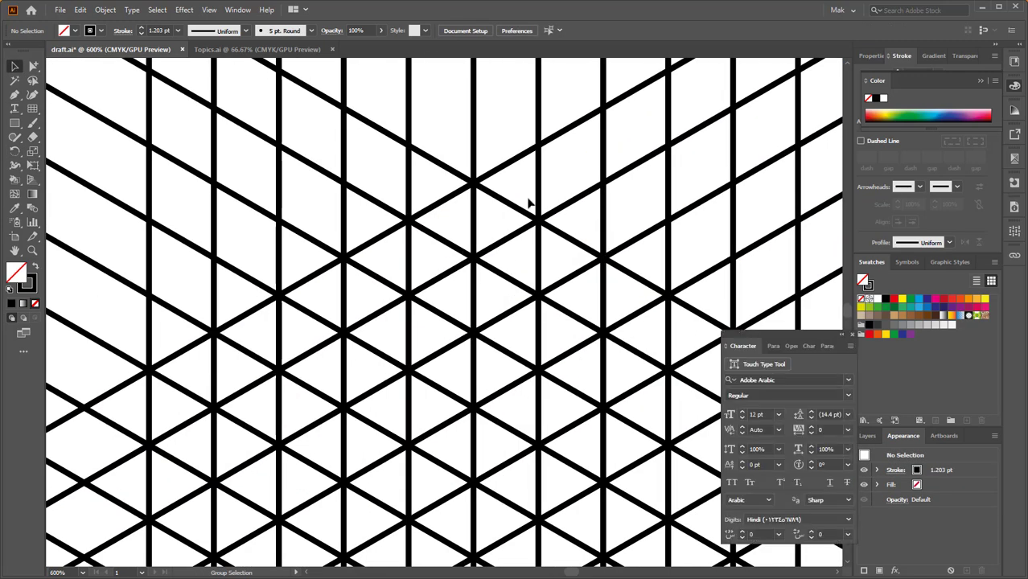
left_click(844, 335)
key("ctrl+y")
scroll(456, 244, "up", 4)
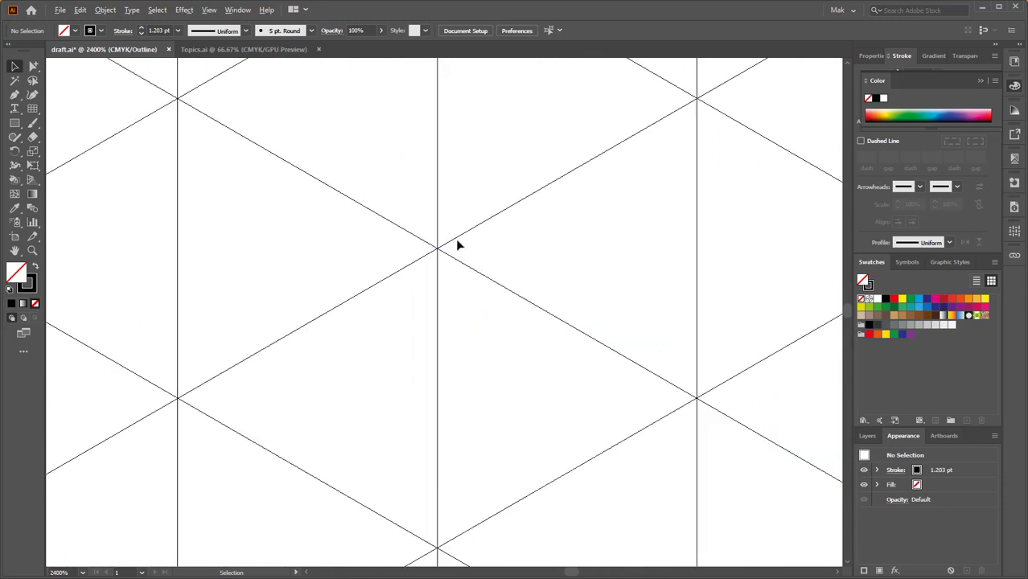
scroll(457, 246, "up", 3)
scroll(427, 248, "down", 11)
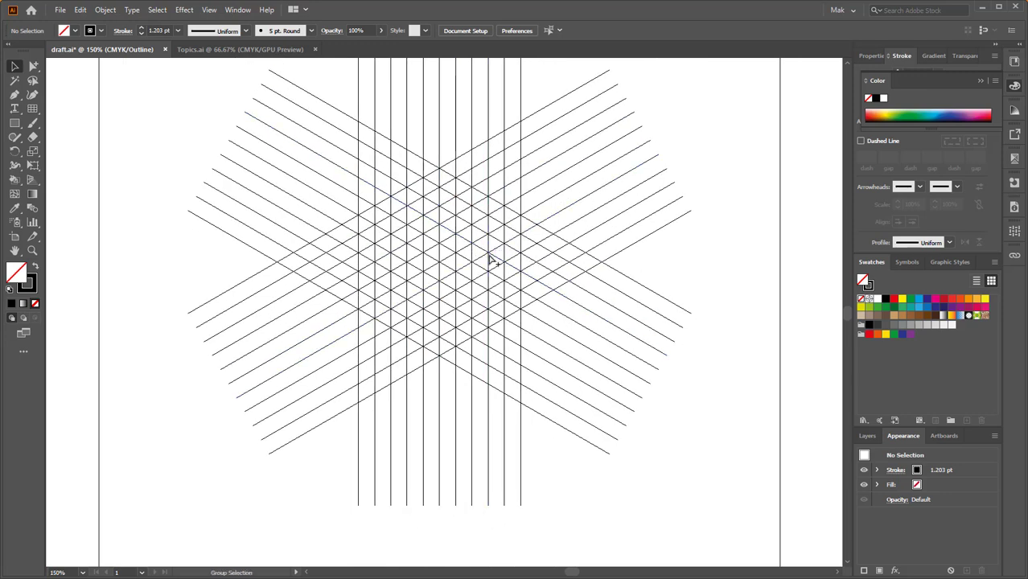
key("ctrl+y")
scroll(520, 278, "down", 1)
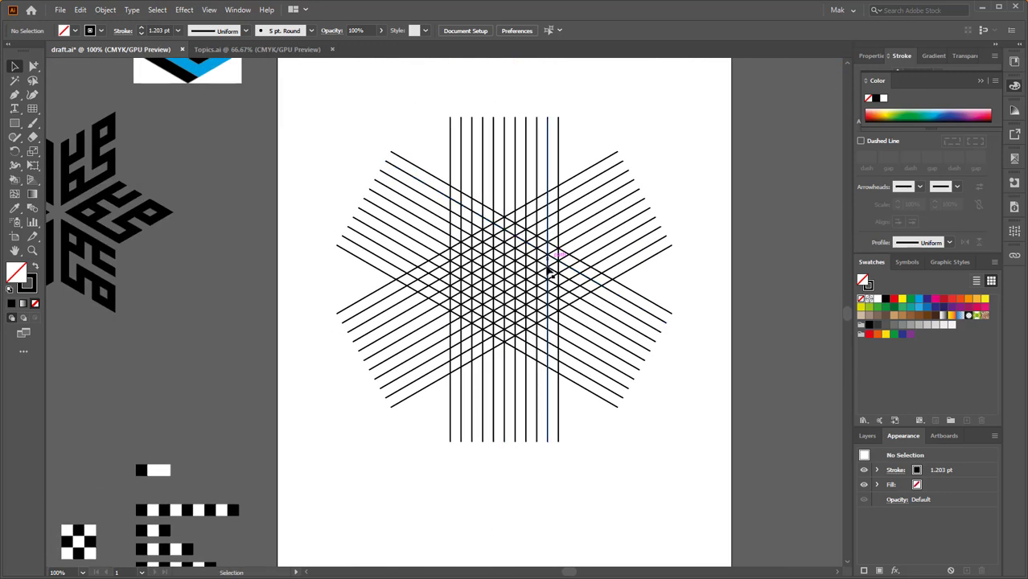
- Compare the crossing line grid with the blue and black hexagonal design and the star-shaped Kufic design beside it
scroll(547, 262, "down", 1)
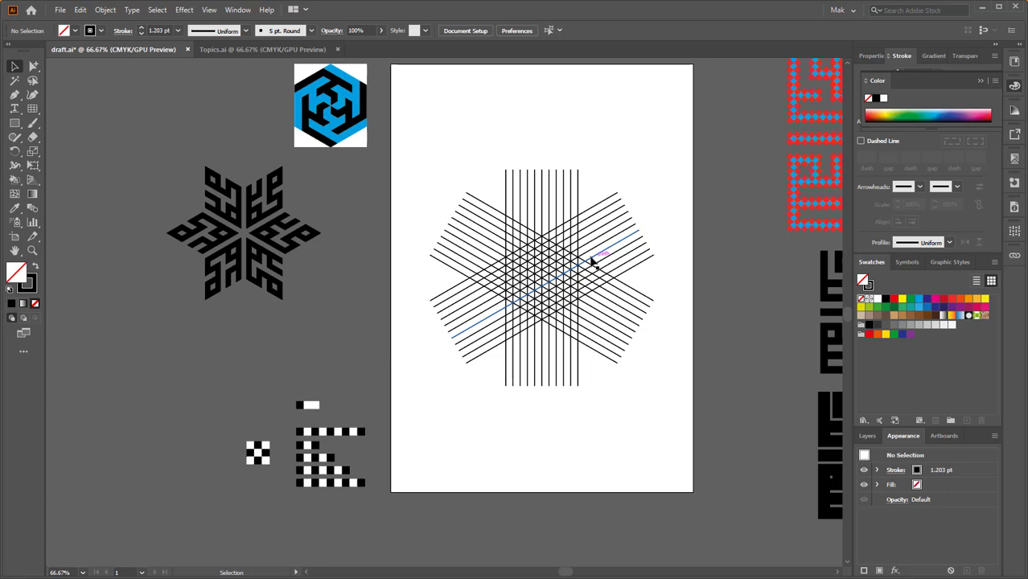
scroll(591, 261, "up", 1)
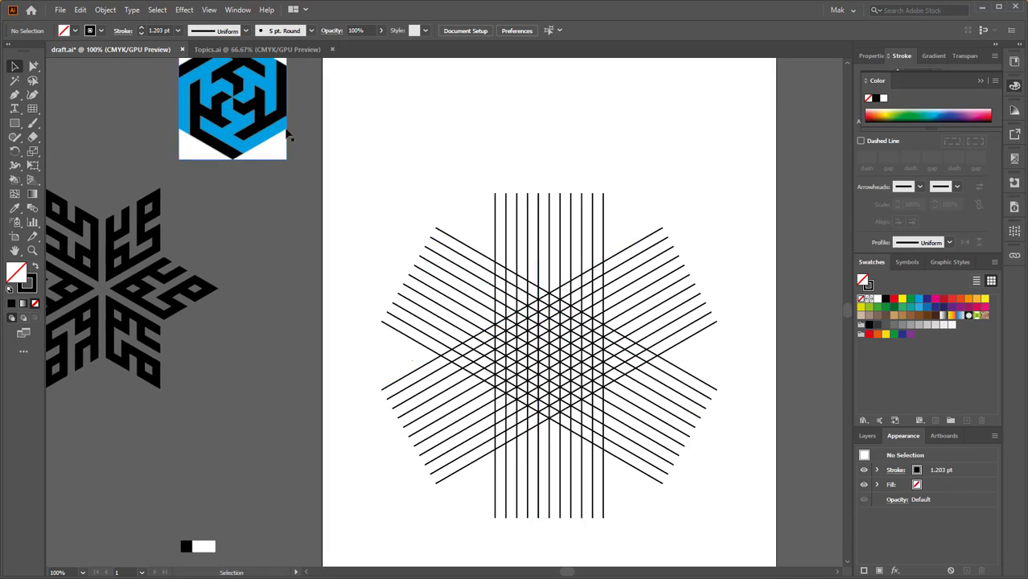
scroll(529, 299, "up", 1)
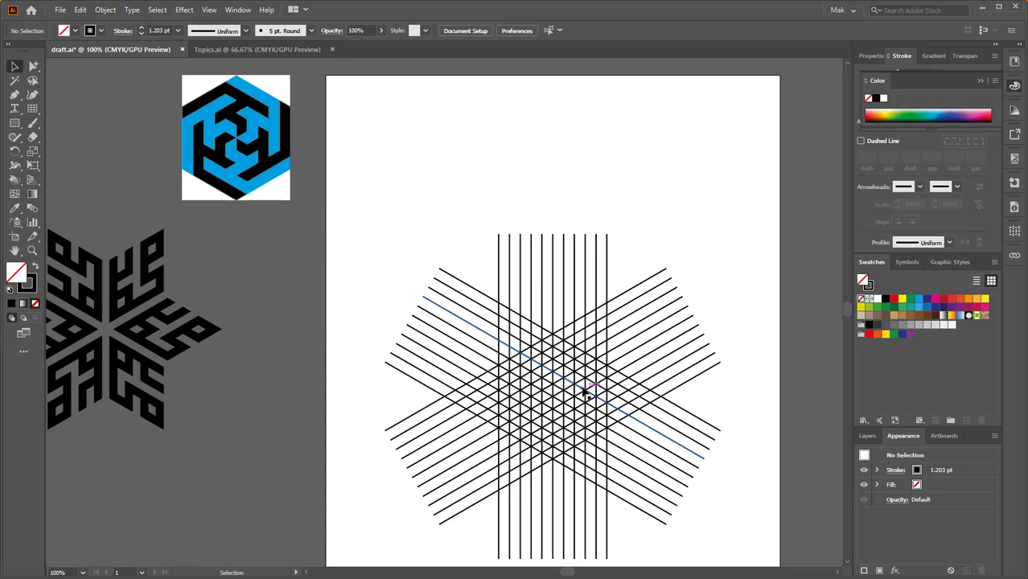
scroll(582, 370, "down", 1)
left_click_drag(614, 350, 590, 315)
scroll(588, 334, "up", 1)
scroll(588, 334, "down", 1)
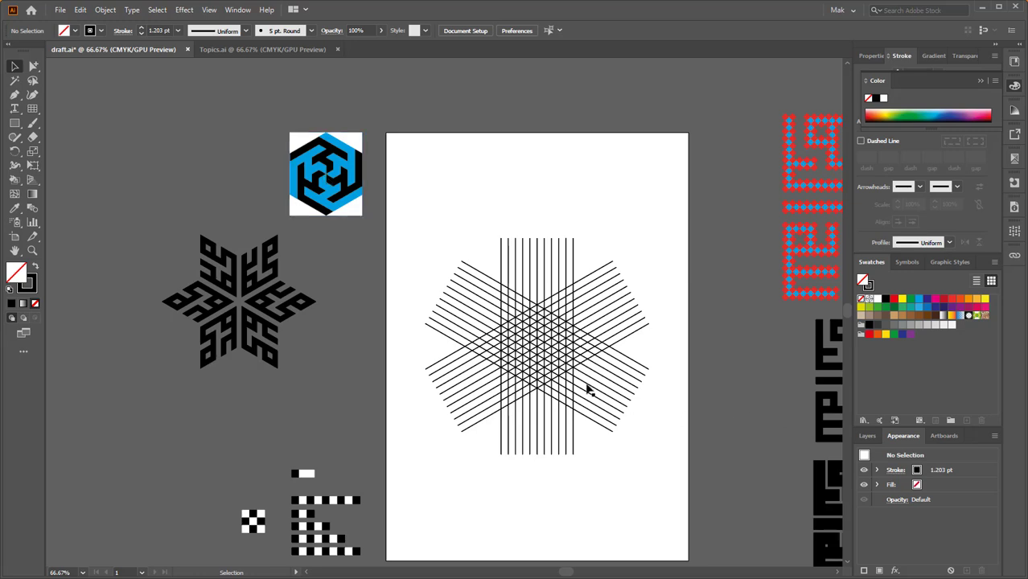
scroll(550, 318, "up", 1)
- Select all three crossing line sets and group them into a single object
left_click(644, 236)
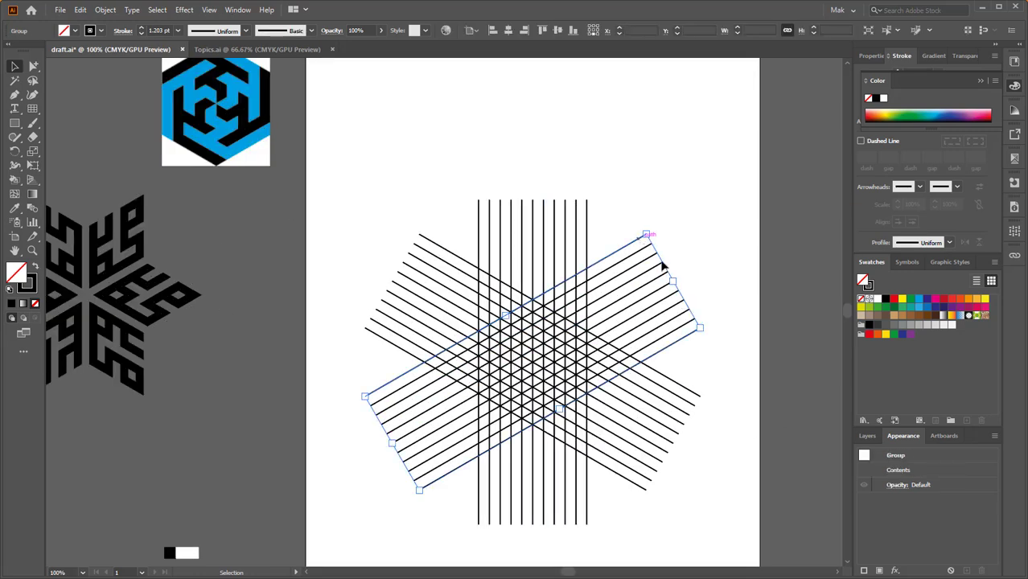
left_click(670, 226)
left_click(663, 275)
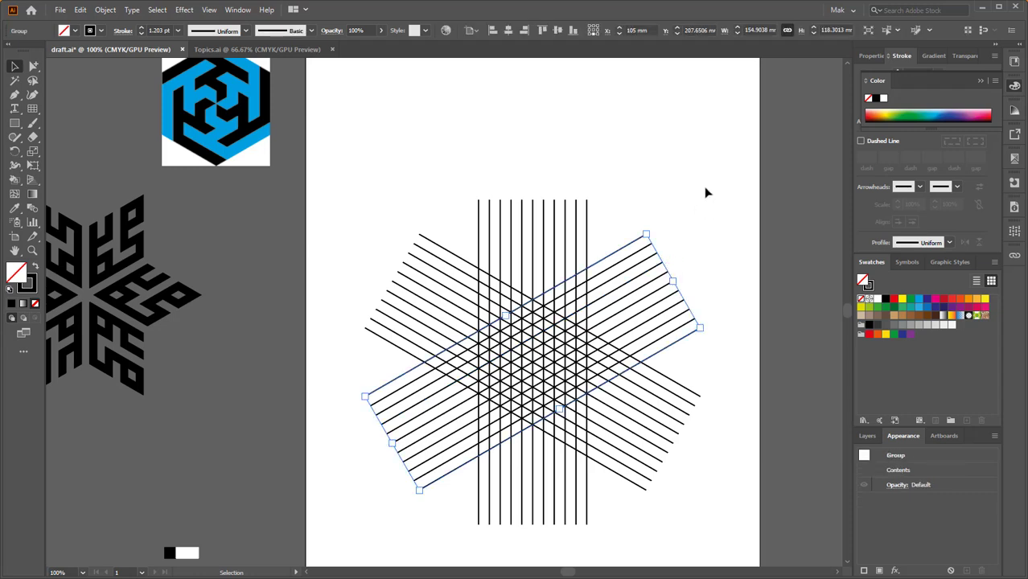
left_click_drag(719, 159, 422, 515)
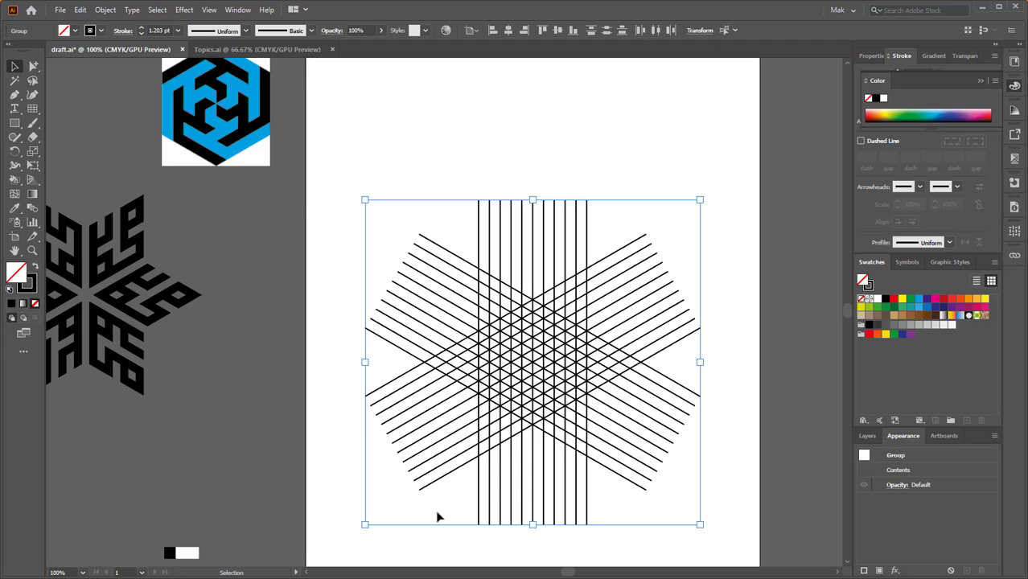
left_click(523, 130)
left_click_drag(705, 113, 344, 504)
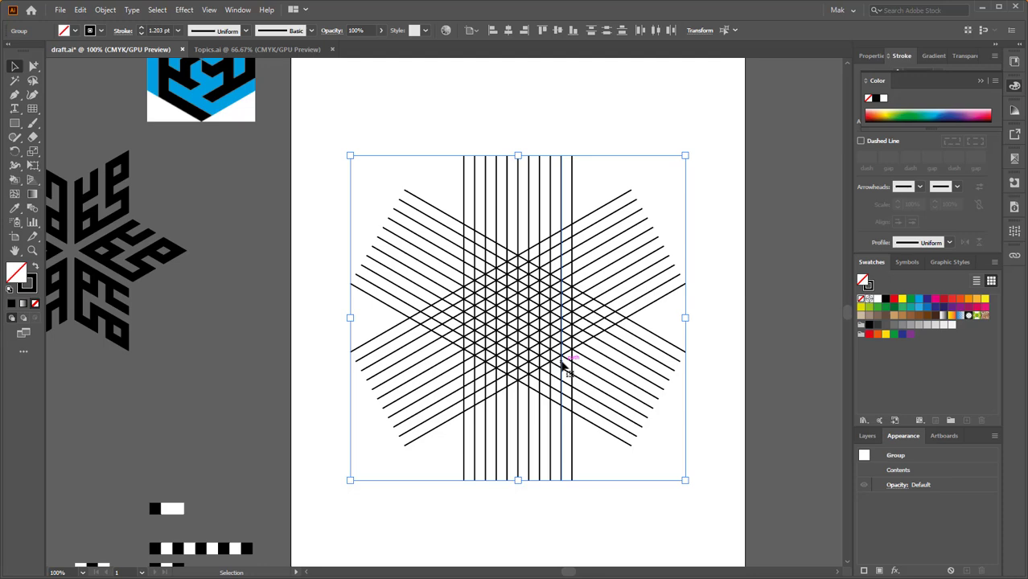
key("ctrl")
left_click(562, 364)
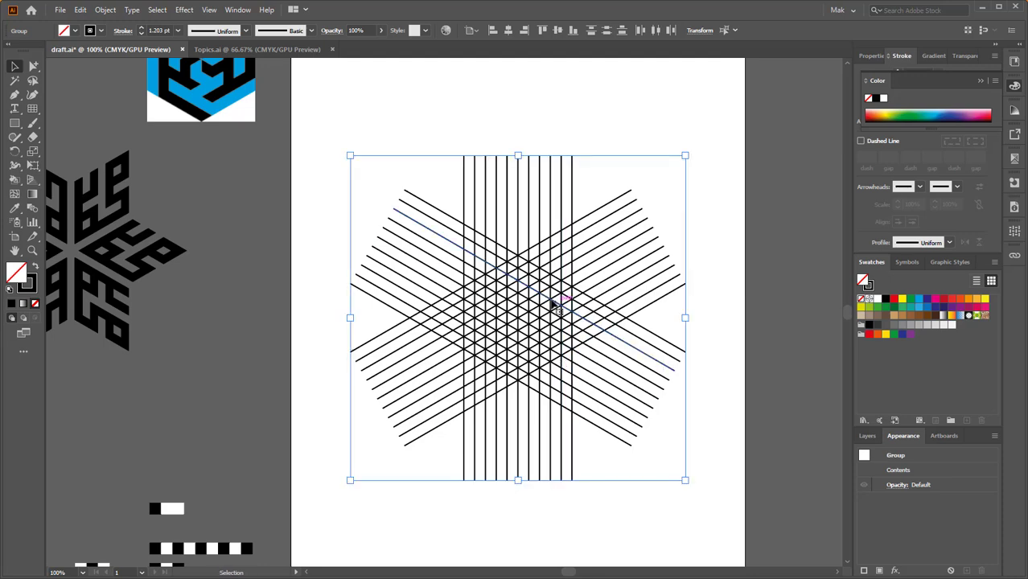
right_click(555, 299)
left_click(585, 392)
left_click(614, 134)
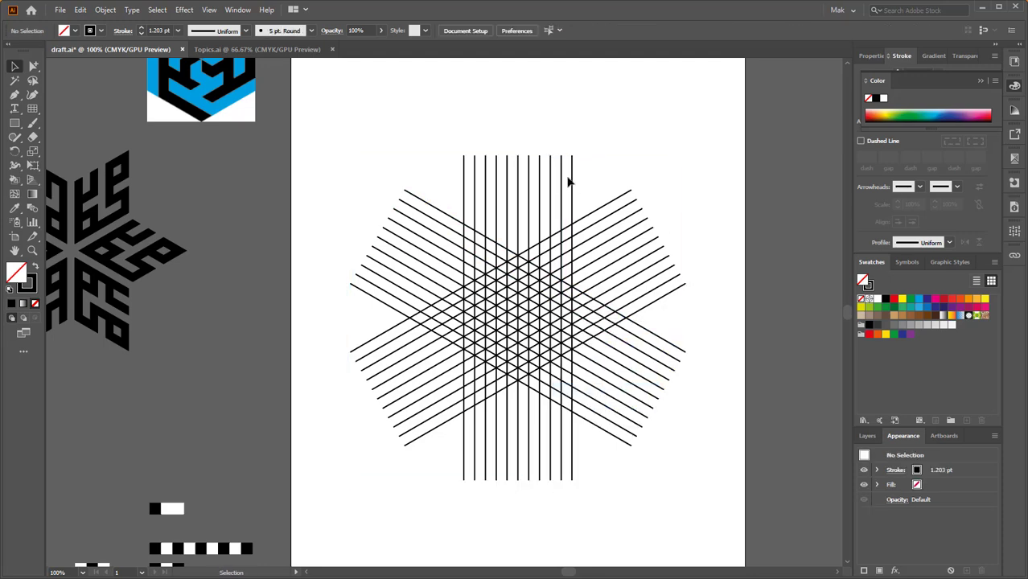
left_click_drag(572, 180, 610, 150)
key("ctrl+z")
left_click(569, 100)
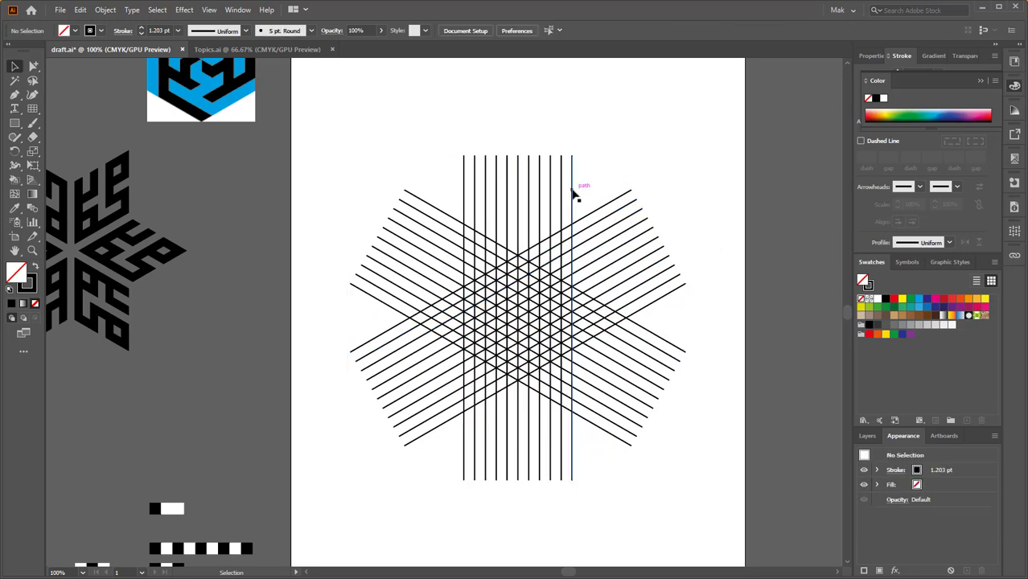
- Start a Transform effect on the grouped line grid with a rotation angle of 360/3 degrees
left_click(574, 194)
left_click(185, 10)
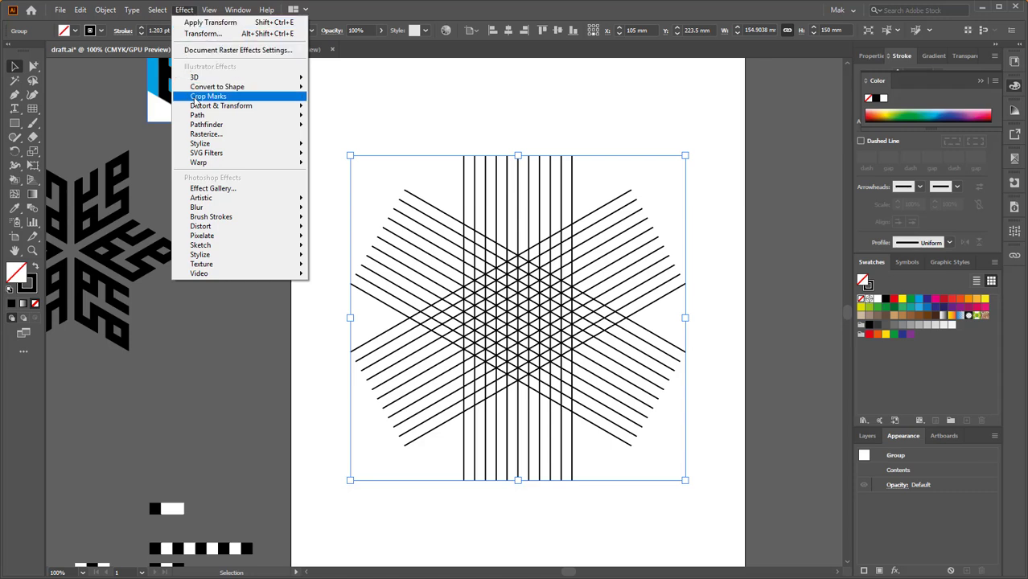
mouse_move(194, 107)
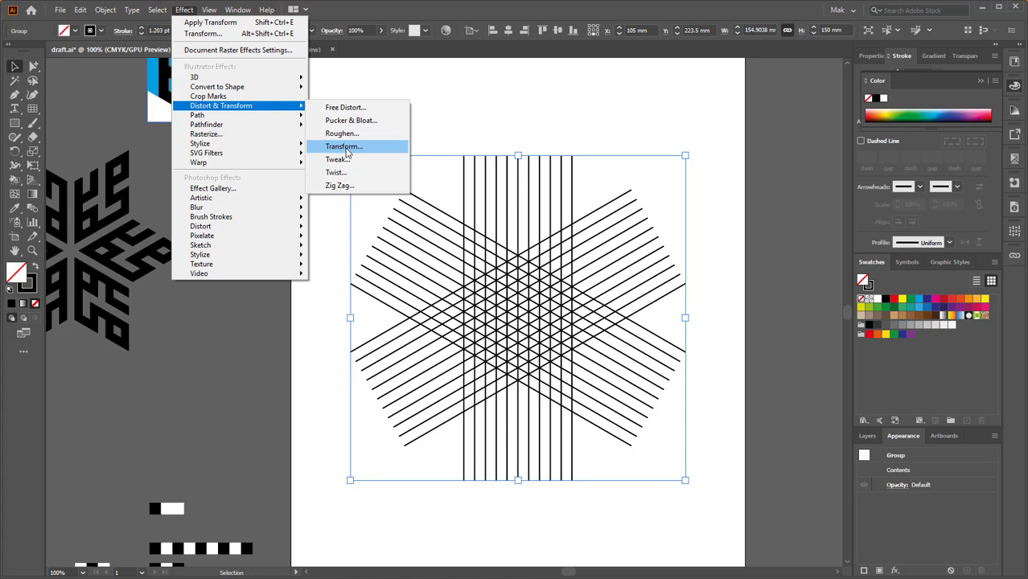
left_click(345, 147)
left_click_drag(881, 179, 851, 133)
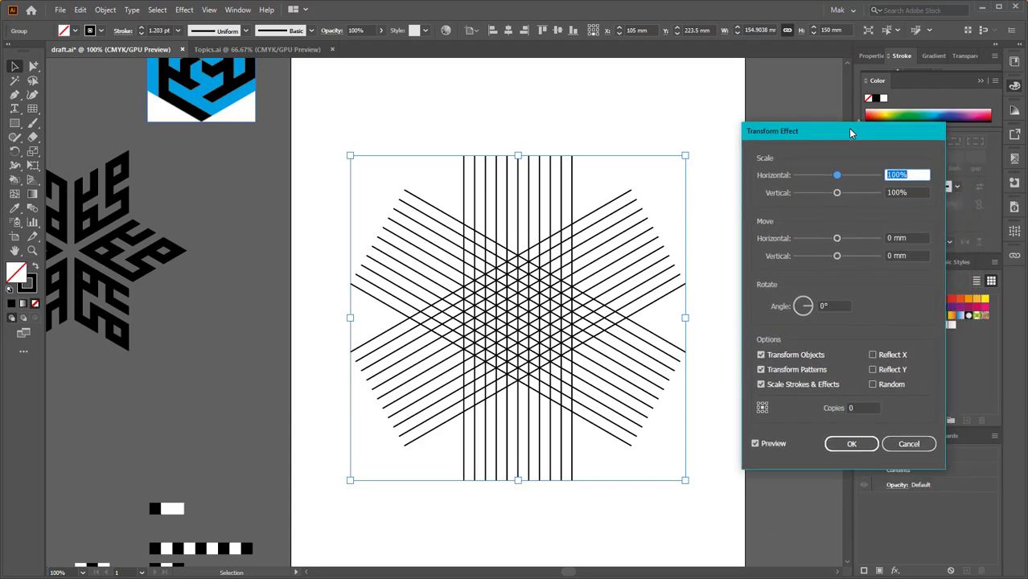
left_click(830, 306)
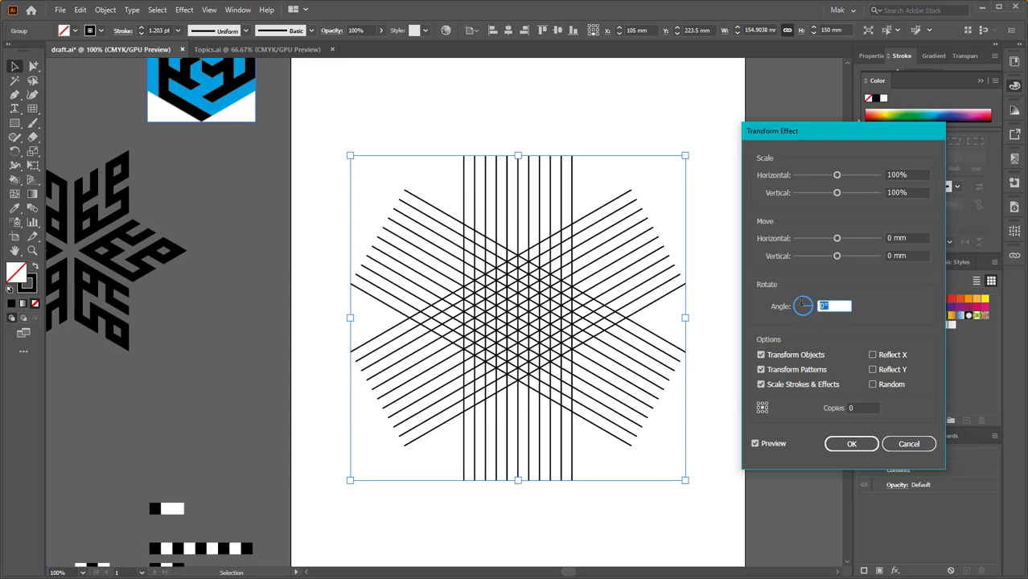
type("360/3")
key("Tab")
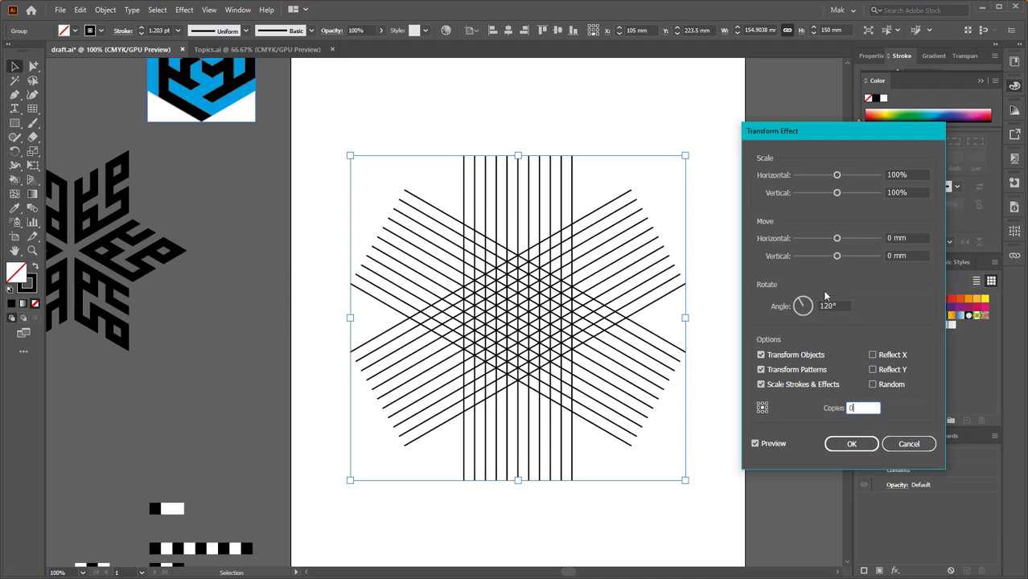
- Keep the Transform effect's reference point at the centre, set 2 copies, and apply the effect
left_click(762, 405)
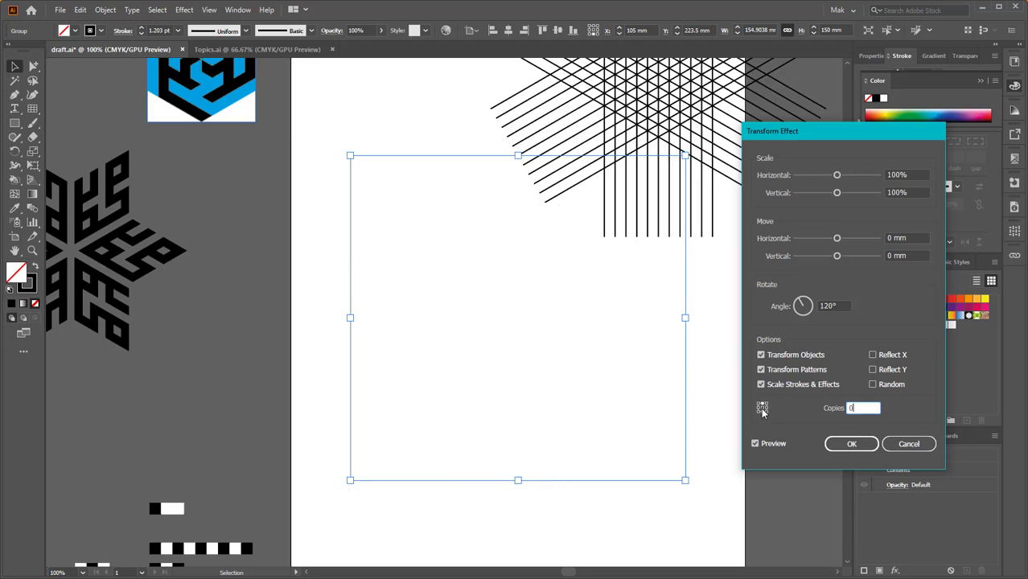
left_click(761, 408)
left_click(758, 409)
left_click(763, 408)
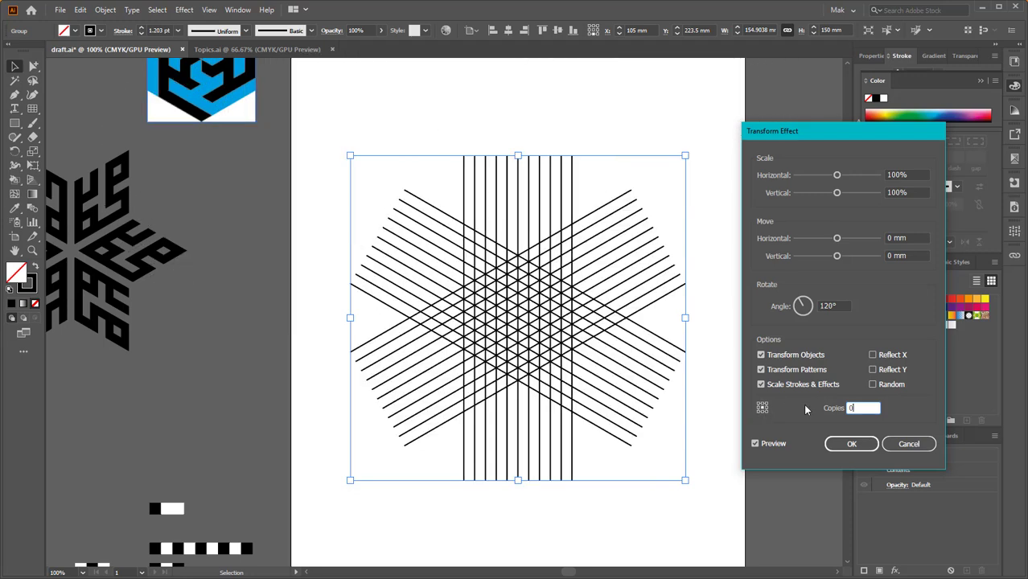
key("Up")
key("Up")
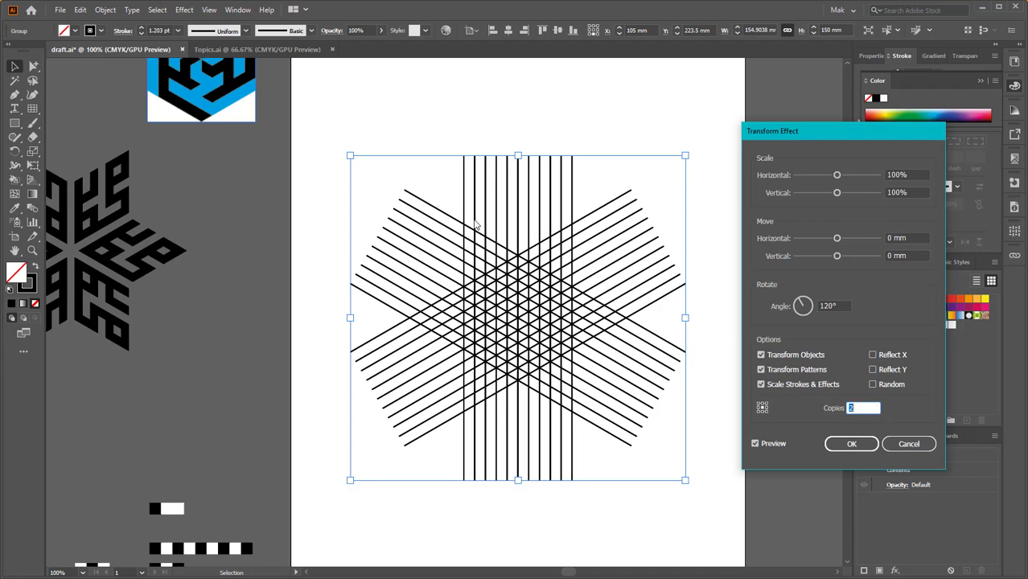
left_click(851, 444)
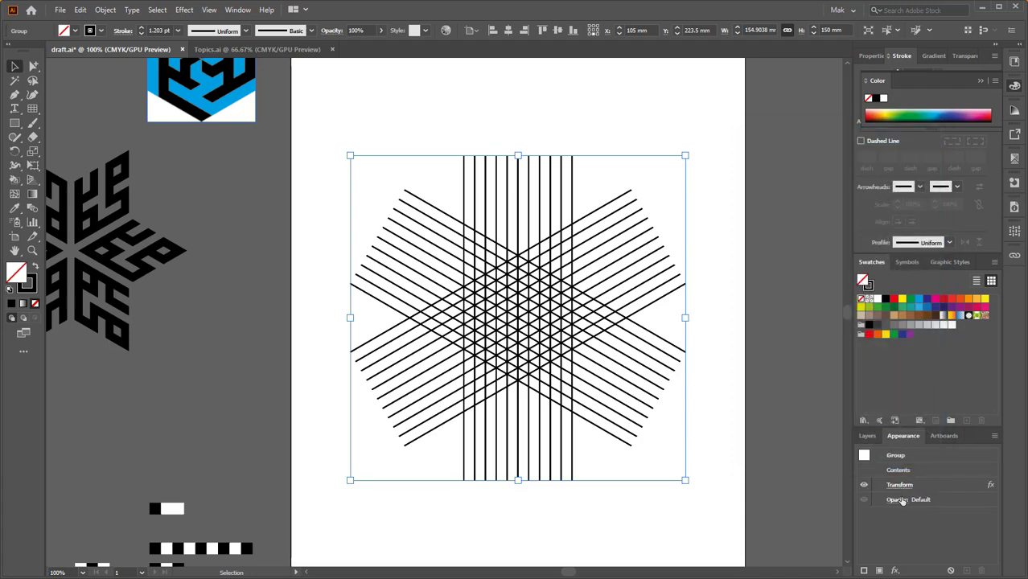
- Examine the Transform effect listed in the group's appearance and the resulting line grid on the artboard
left_click(720, 280)
left_click(611, 330)
left_click(924, 487)
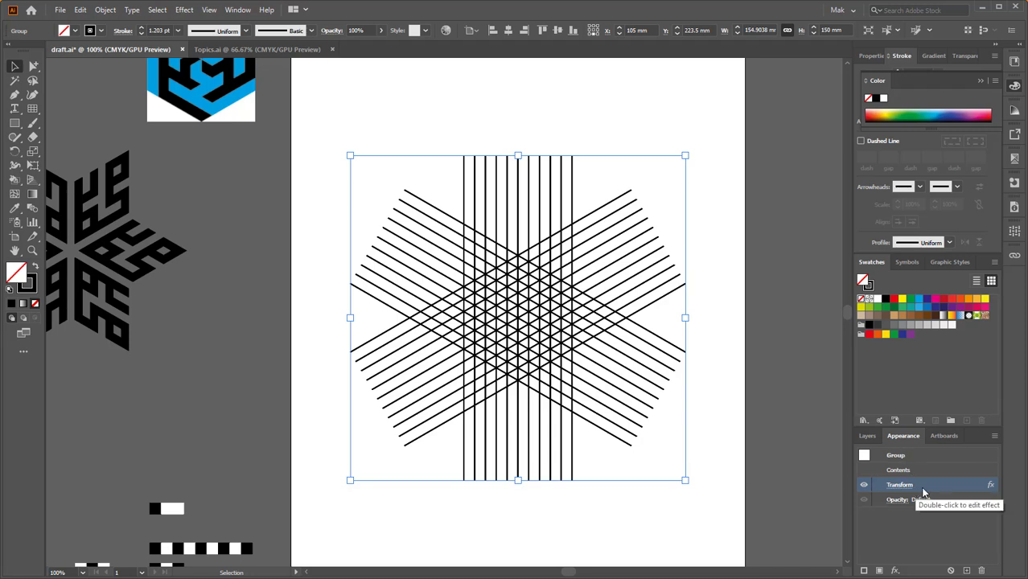
left_click(519, 521)
scroll(475, 424, "down", 1)
left_click(534, 364)
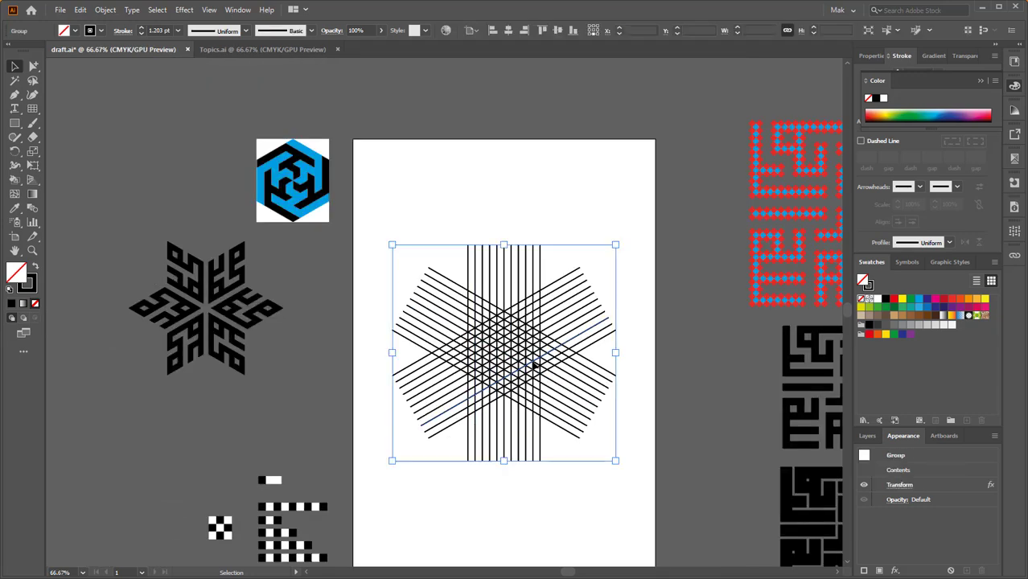
scroll(521, 354, "up", 2)
scroll(505, 351, "down", 1)
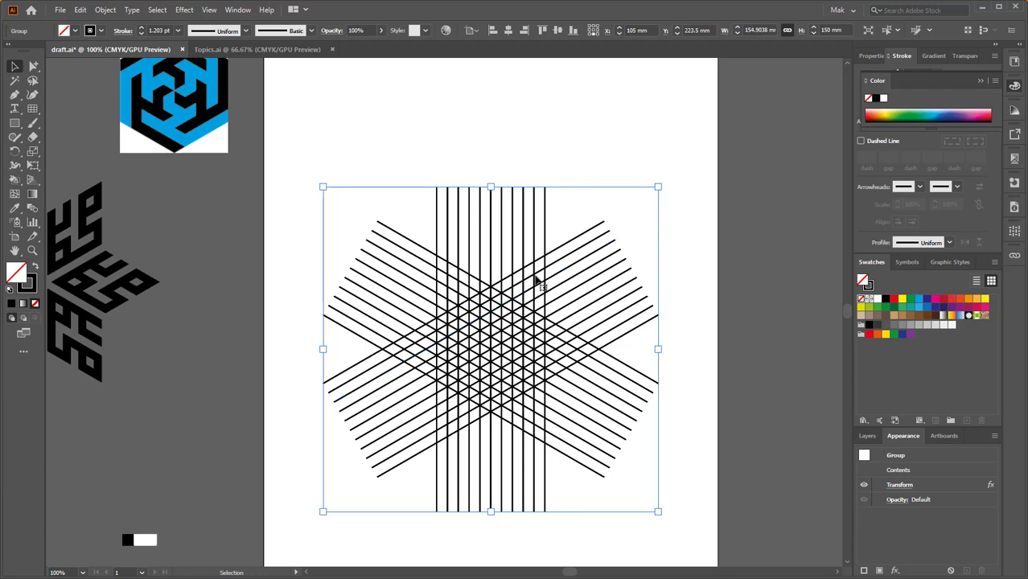
- Activate the Live Paint Bucket with a black fill and no stroke
left_click(16, 182)
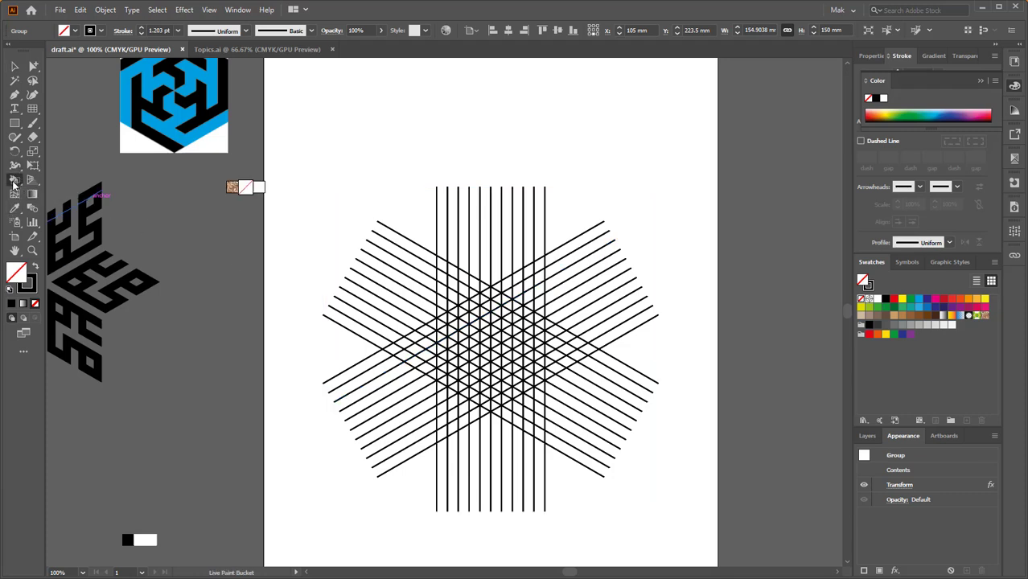
left_click(72, 194)
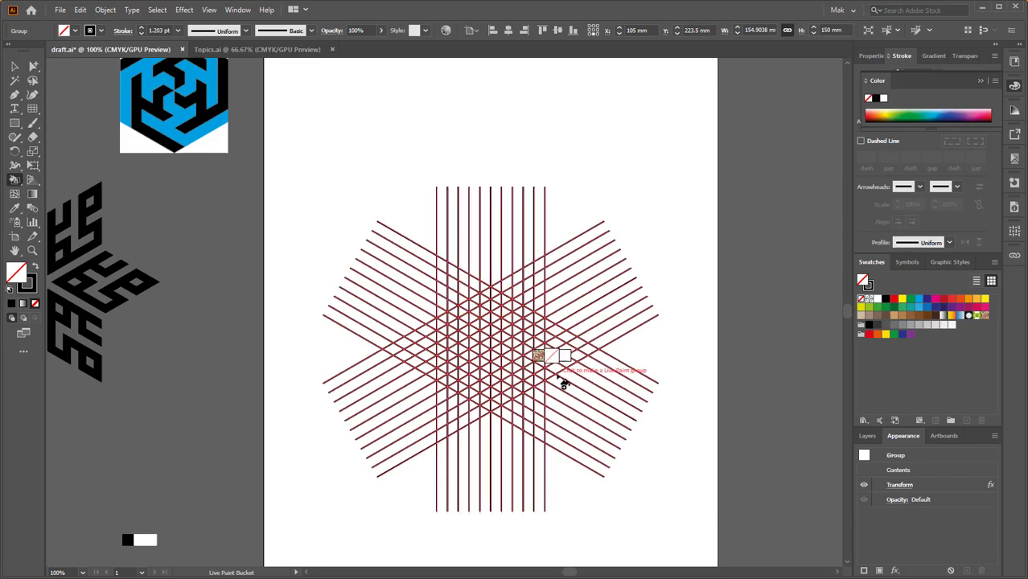
key("shift+x")
scroll(490, 328, "up", 2)
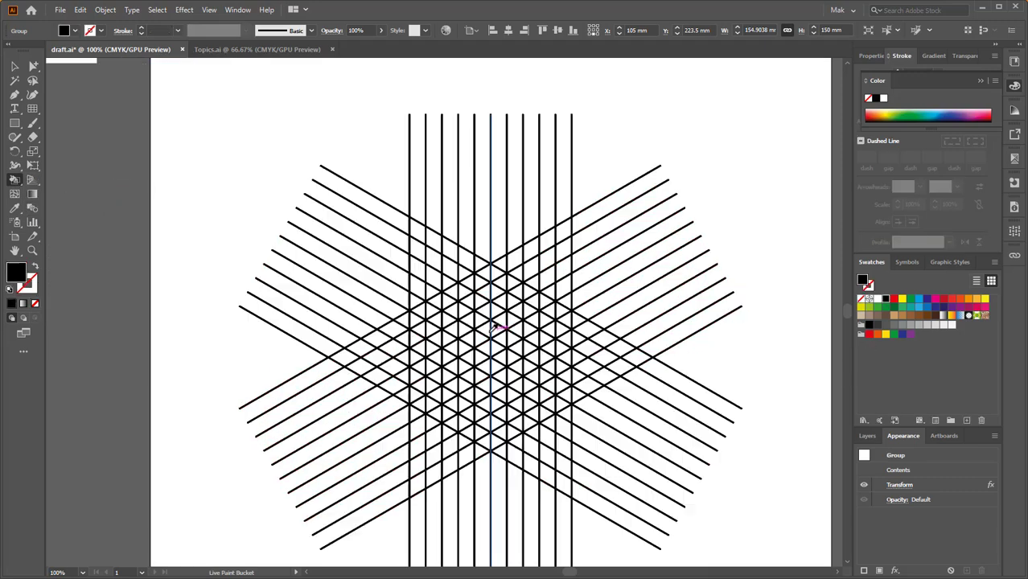
scroll(490, 330, "down", 1)
- Move the blue and black hexagonal design onto the artboard, above and left of the line grid
left_click_drag(420, 345, 614, 401)
key("ctrl+minus")
key("v")
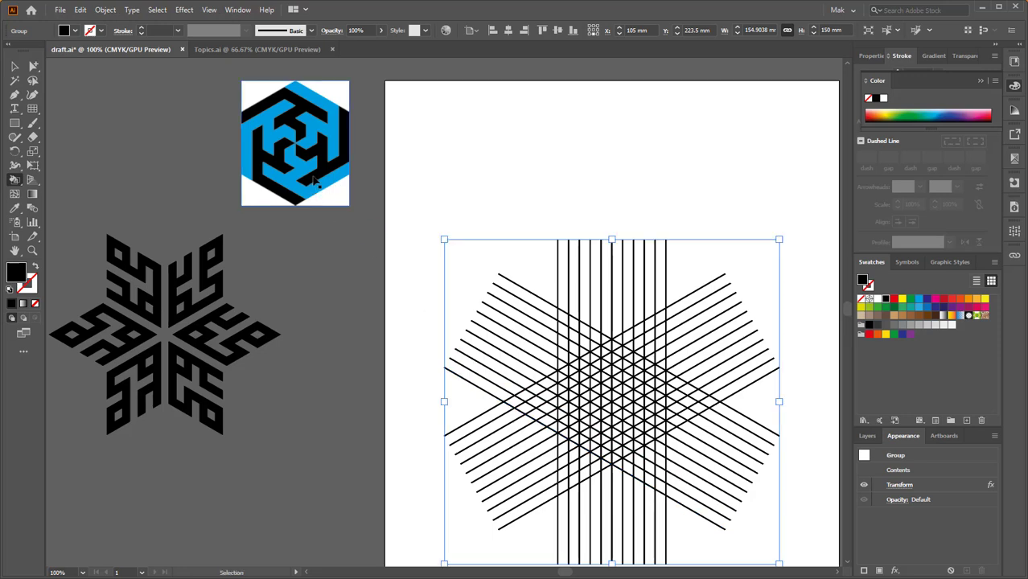
left_click_drag(345, 199, 493, 225)
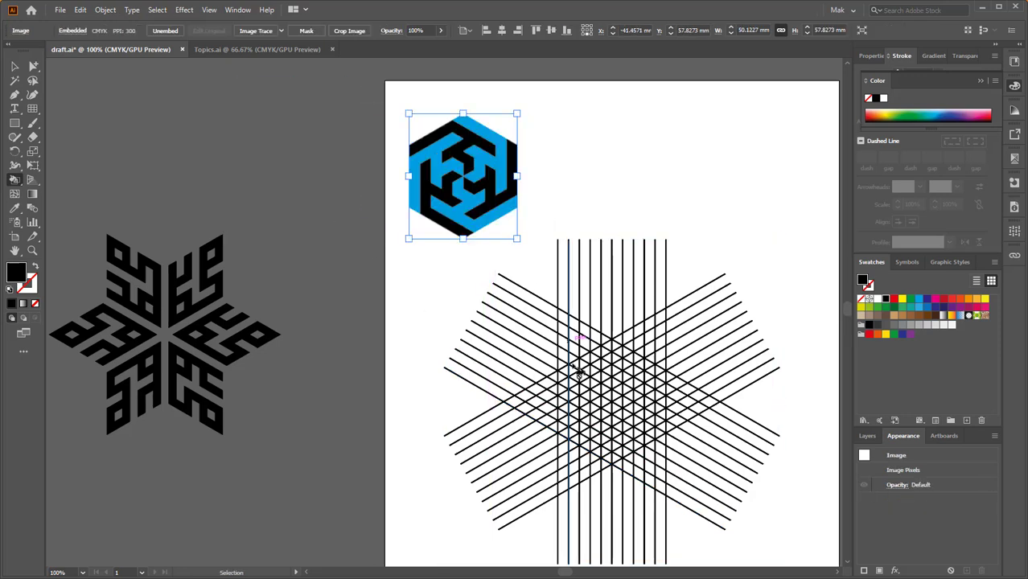
key("ctrl+equal")
mouse_move(616, 336)
left_mouse_down()
mouse_move(606, 393)
mouse_move(545, 353)
left_mouse_up()
key("ctrl+minus")
left_click_drag(599, 429, 516, 247)
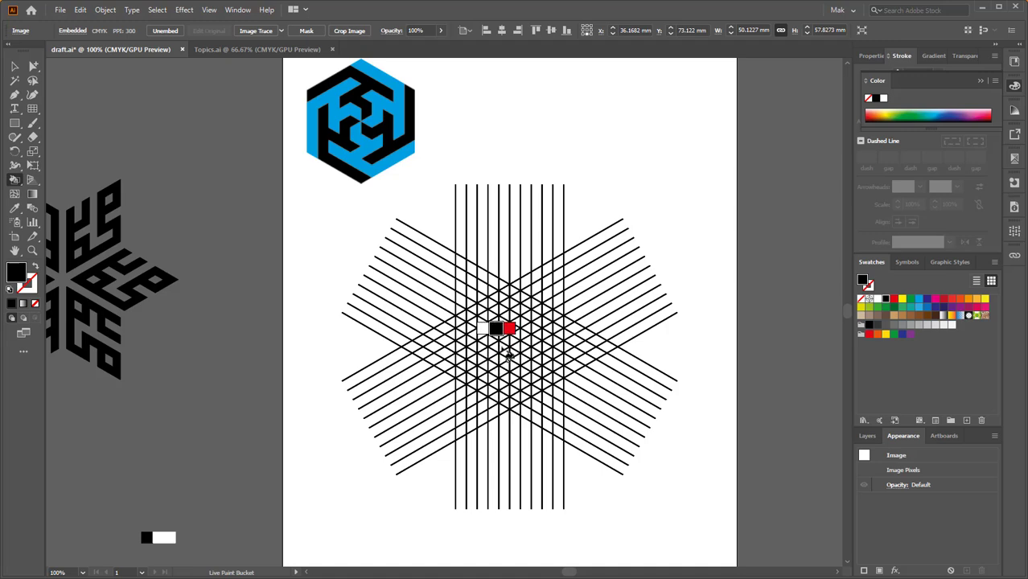
- Select the line grid group and make it a Live Paint group by filling a triangle beside its centre black
left_click(506, 352)
left_click(577, 312)
key("v")
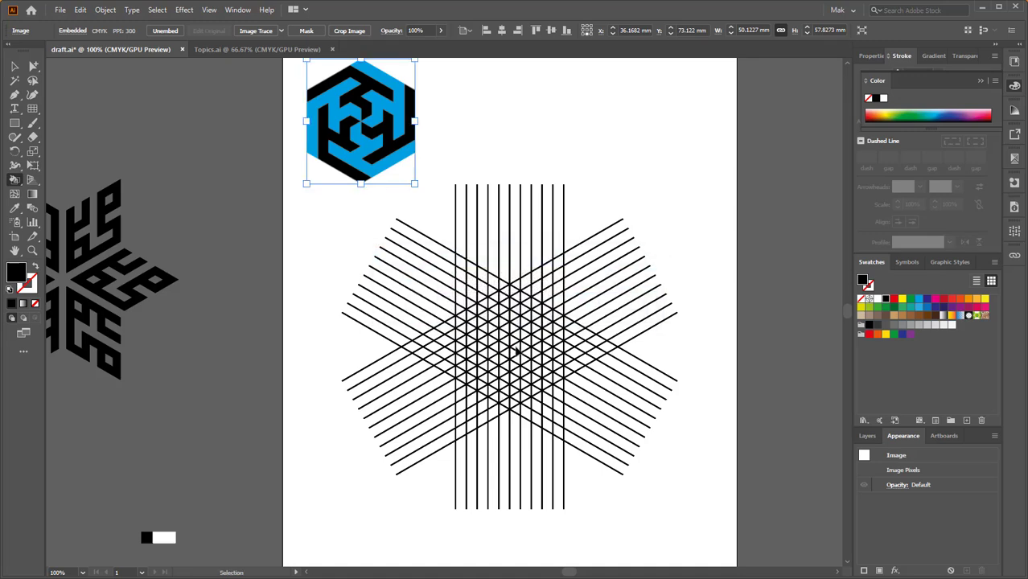
left_click(515, 354)
key("k")
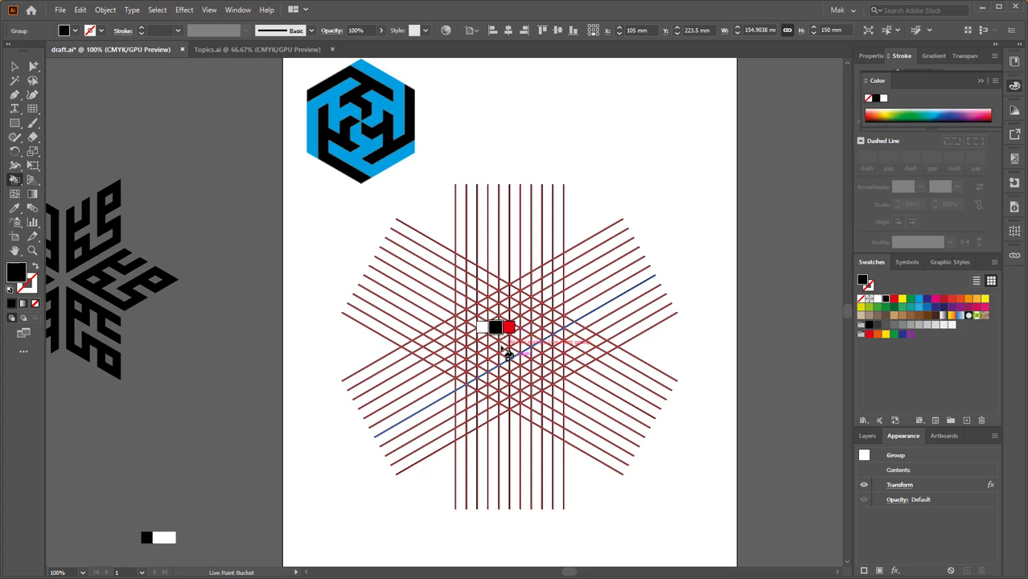
left_click(506, 354)
scroll(485, 350, "up", 2)
scroll(515, 342, "down", 1)
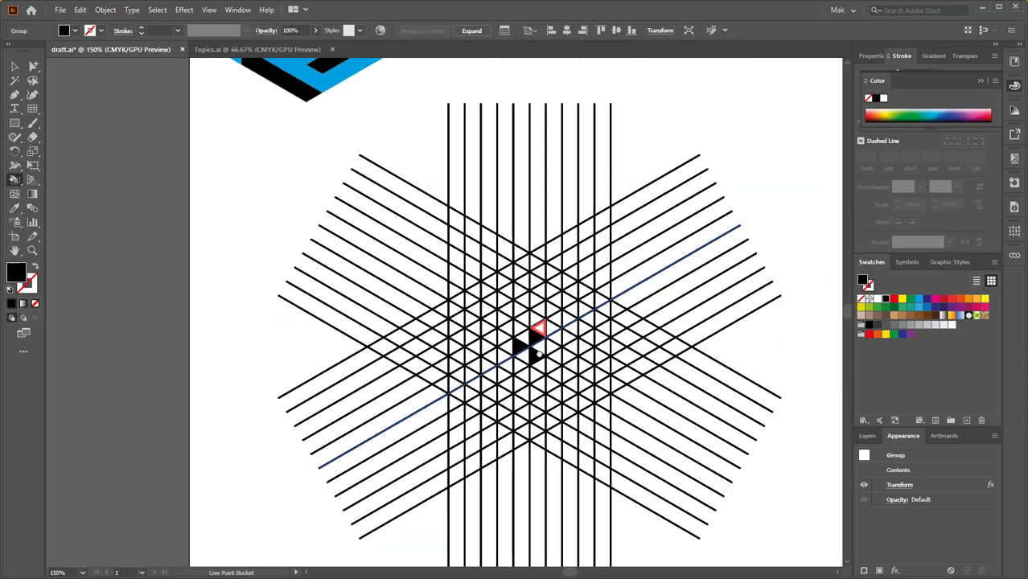
- Fill the neighbouring grid triangles black with Live Paint to build the bent arms around the centre, following the hexagonal design
mouse_move(540, 331)
left_mouse_down()
mouse_move(546, 468)
mouse_move(549, 430)
left_mouse_up()
left_click(519, 449)
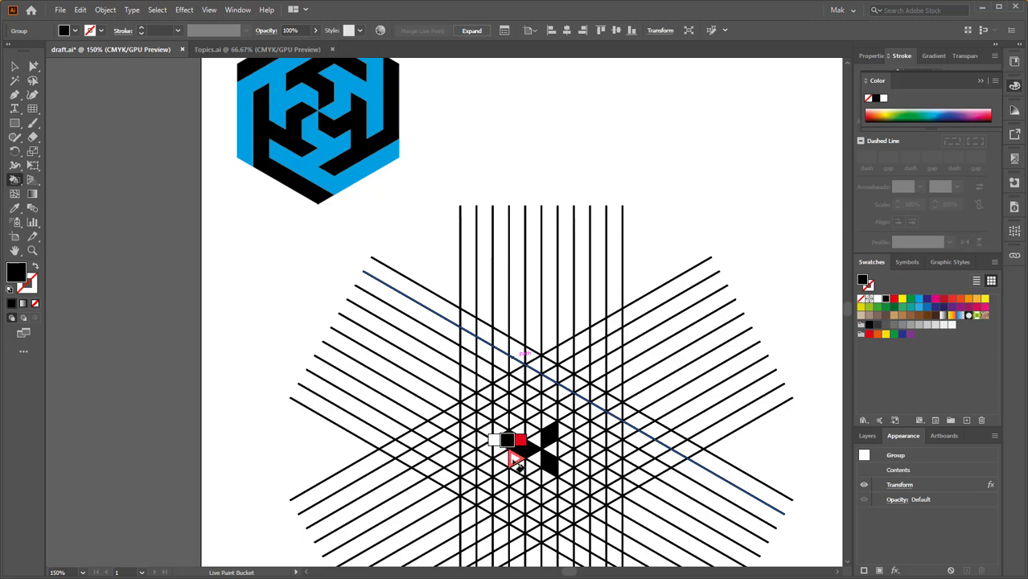
left_click(516, 460)
left_click(520, 468)
left_click(517, 478)
left_click(519, 487)
scroll(547, 408, "down", 1)
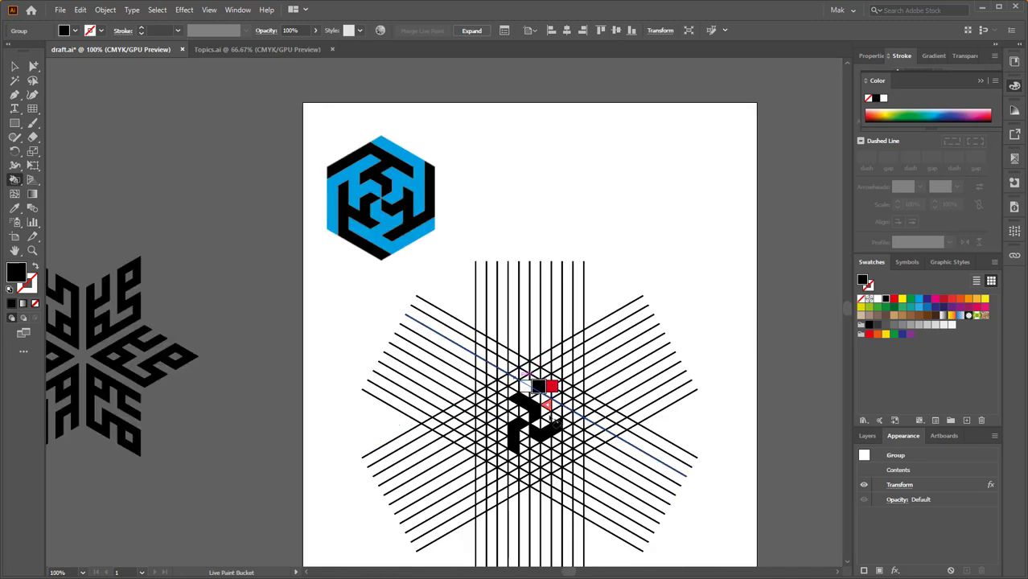
left_click_drag(526, 445, 493, 401)
scroll(491, 403, "up", 2)
left_click(488, 408)
left_click(495, 419)
scroll(451, 369, "down", 1)
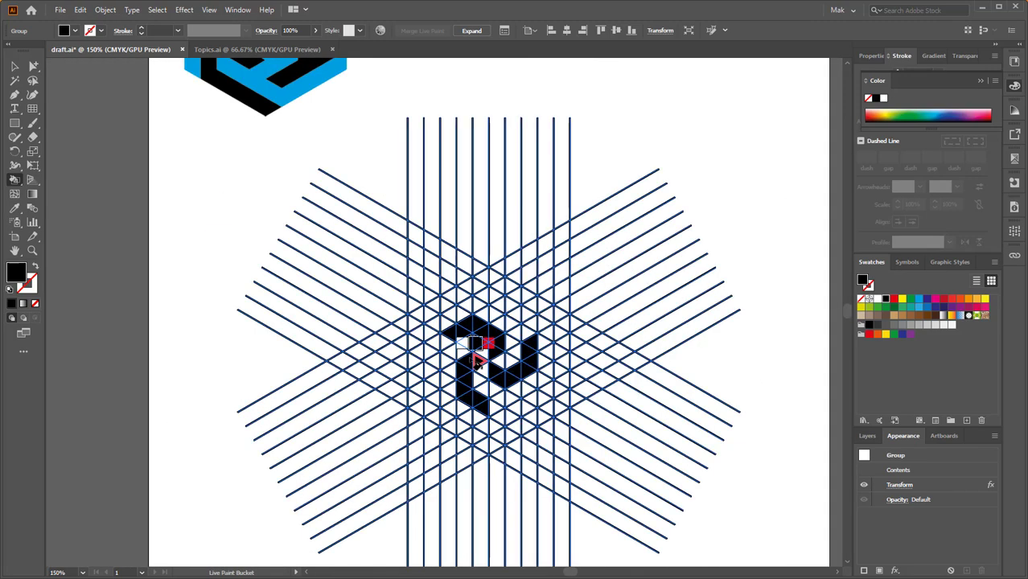
- Select the Live Paint grid and reduce its stroke weight to 0.25 pt
left_click(15, 66)
scroll(434, 306, "down", 1)
left_click_drag(553, 273, 553, 234)
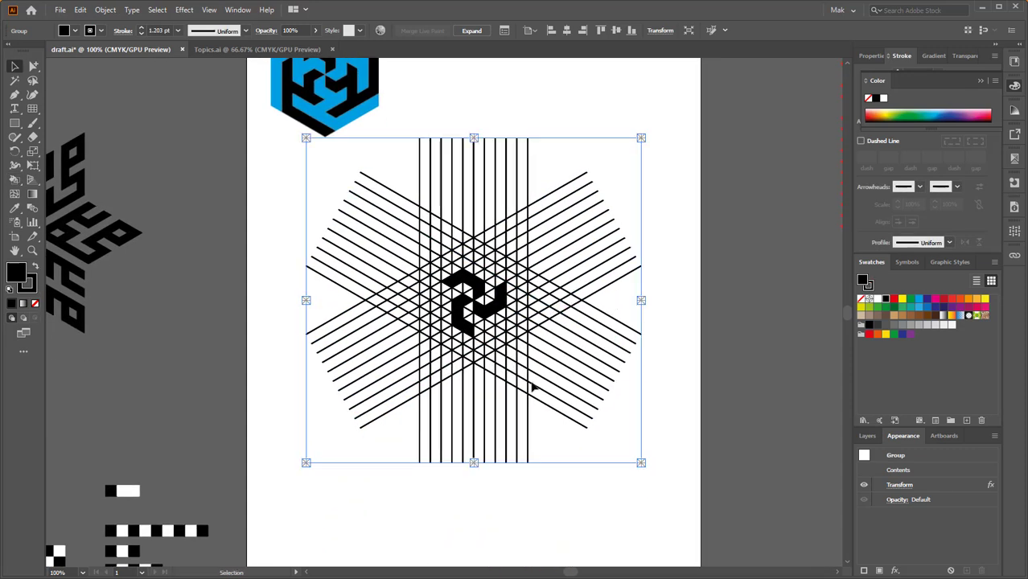
scroll(534, 387, "up", 1)
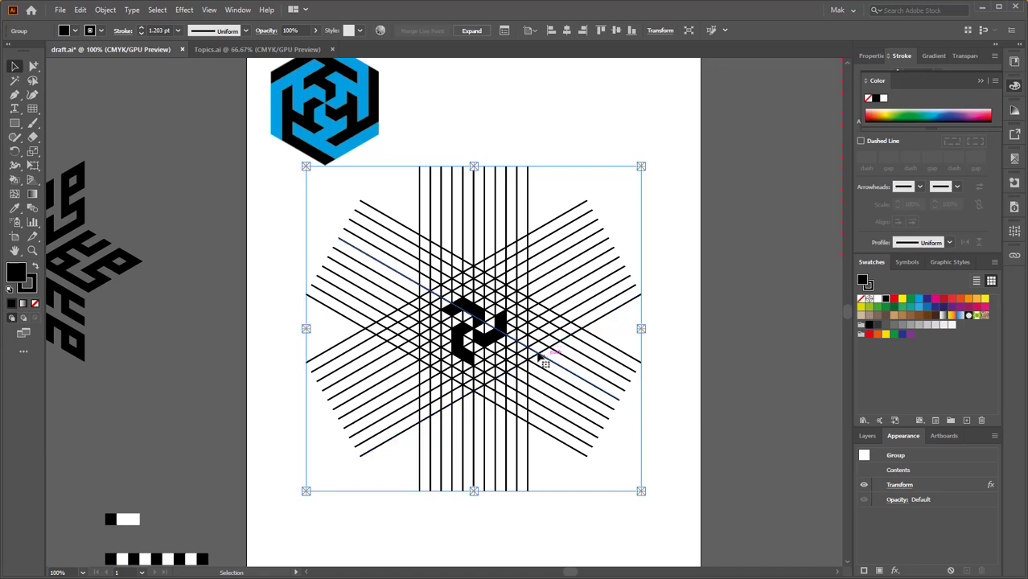
left_click(141, 34)
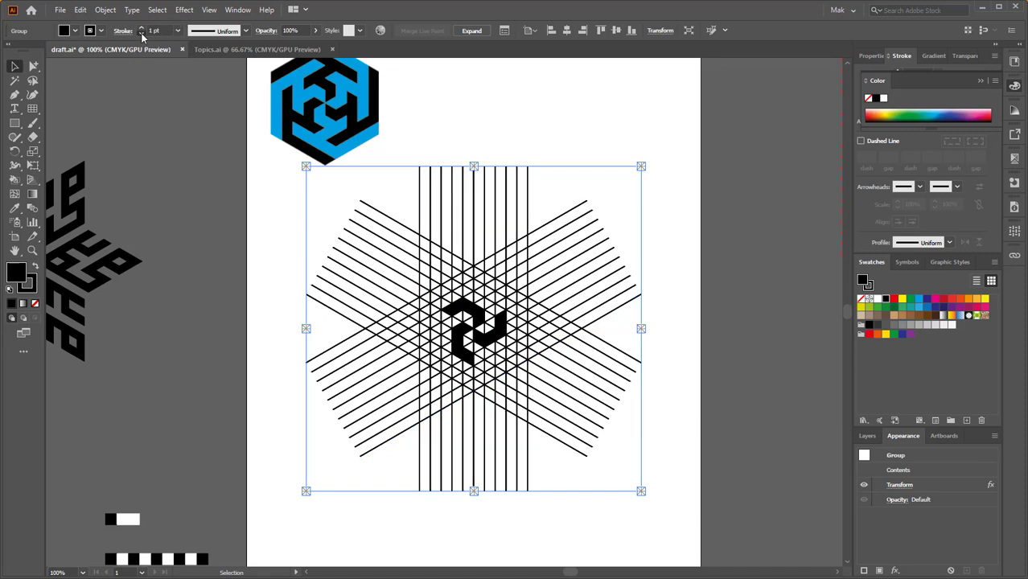
left_click(142, 34)
left_click(142, 34)
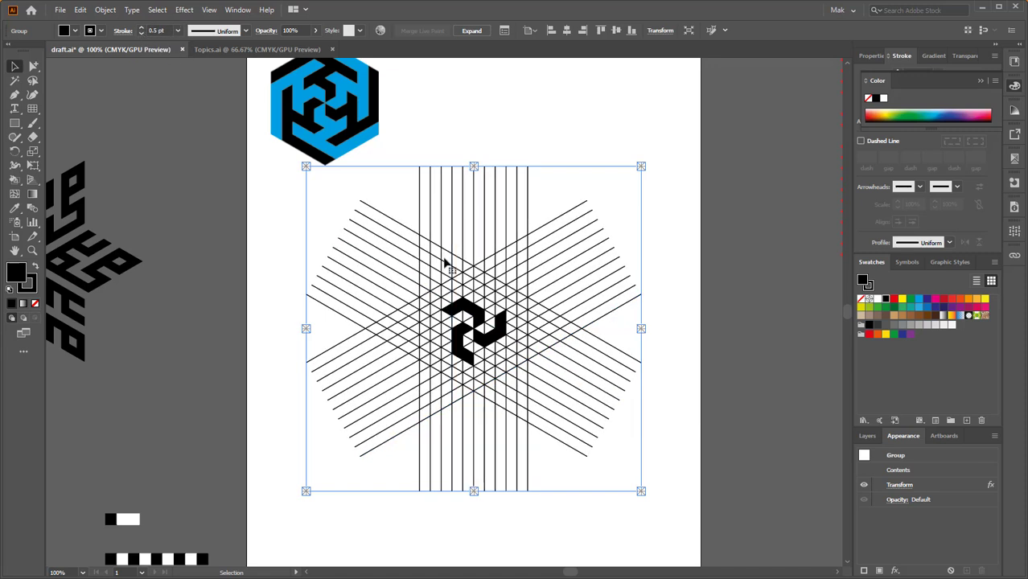
left_click(141, 33)
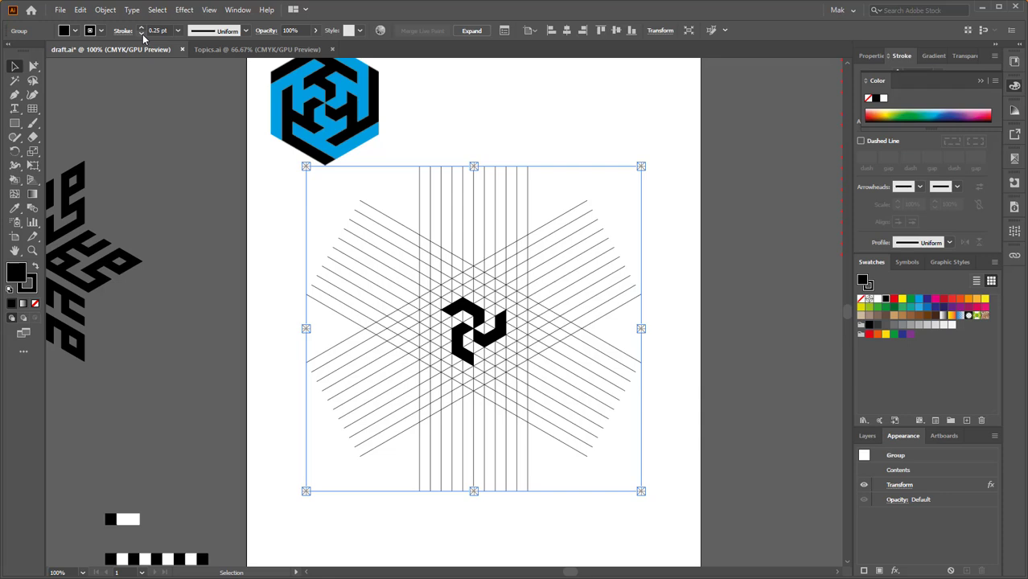
- Try removing the stroke from the Live Paint grid's lines, and undo the change
left_click(31, 283)
left_click(34, 304)
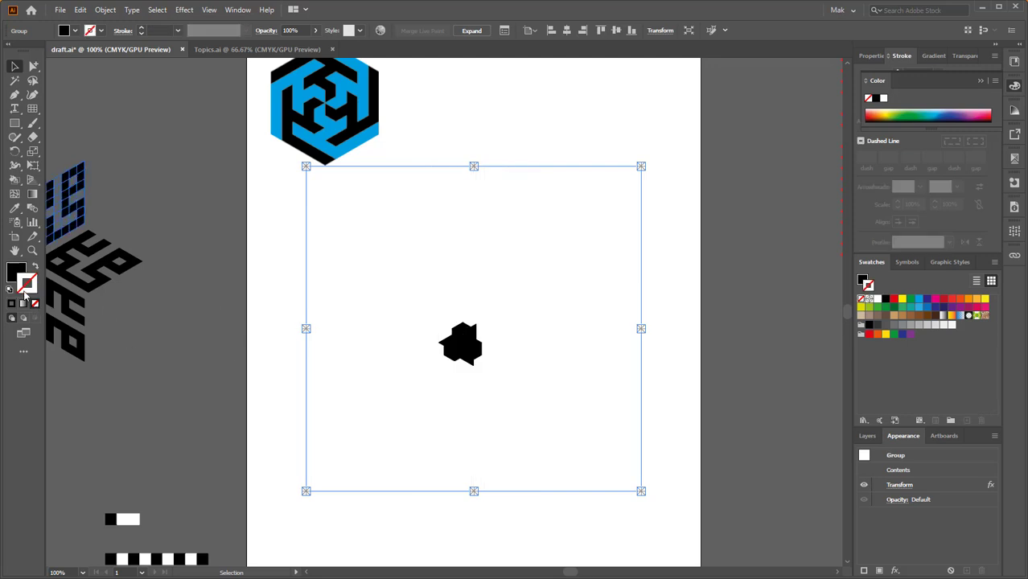
key("ctrl+z")
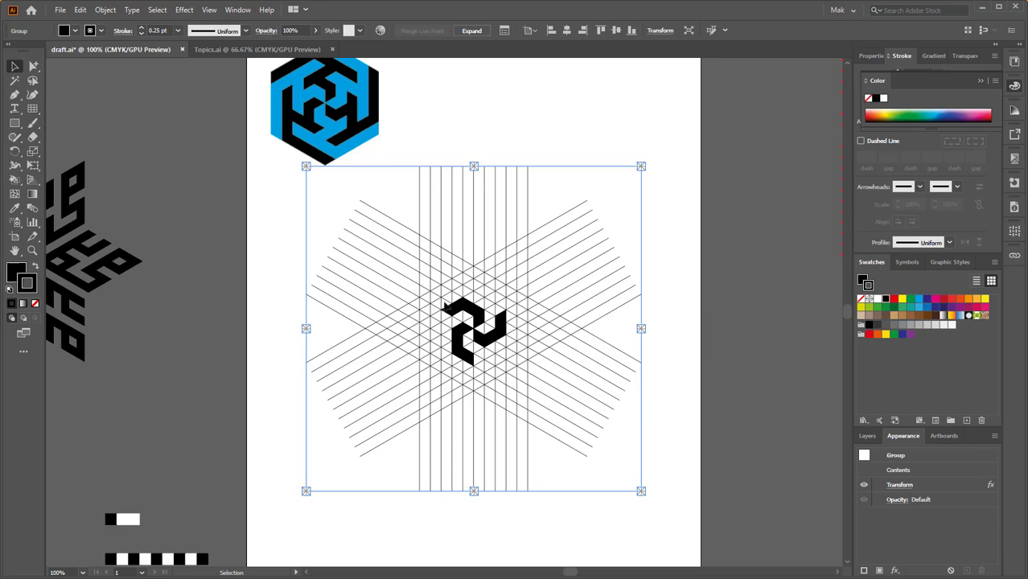
- Return to the Live Paint Bucket with a black fill and no stroke, keeping the grid and hexagonal design in view
scroll(504, 325, "up", 2)
left_click_drag(450, 299, 482, 308)
scroll(478, 313, "down", 1)
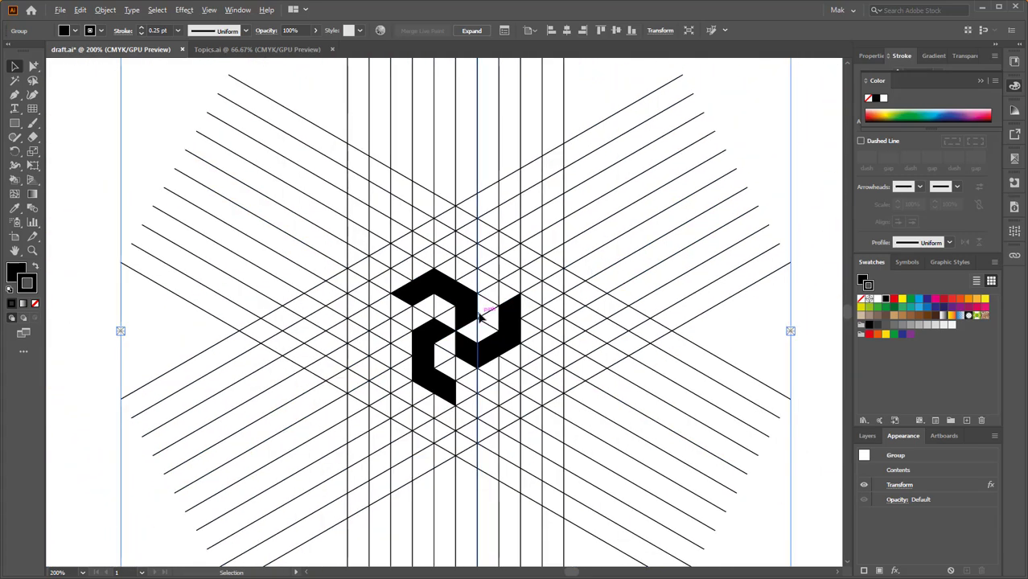
key("k")
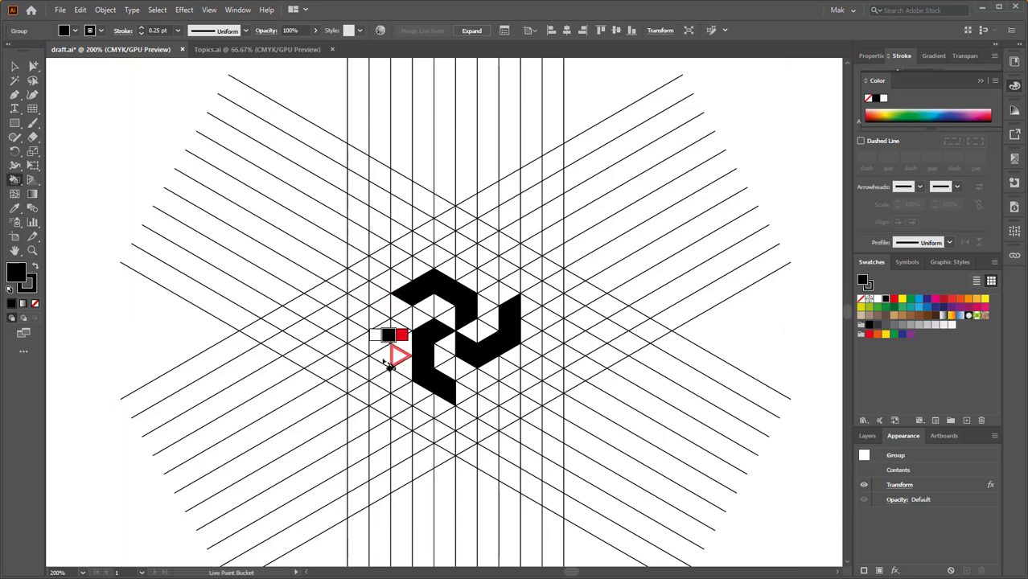
scroll(505, 394, "down", 1)
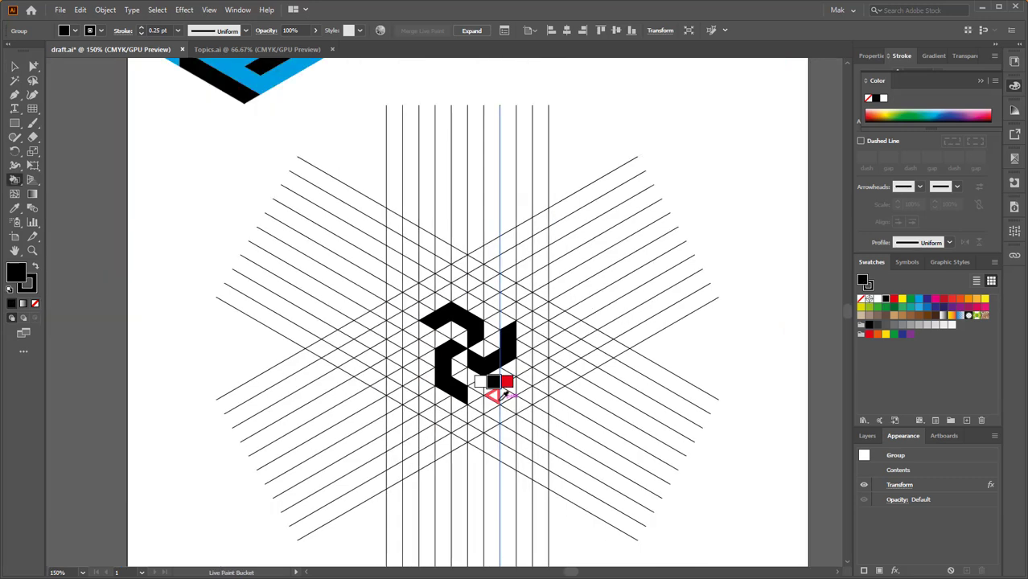
key("/")
key("shift+x")
scroll(494, 422, "down", 1)
mouse_move(492, 357)
left_mouse_down()
mouse_move(499, 399)
mouse_move(487, 389)
mouse_move(490, 369)
left_mouse_up()
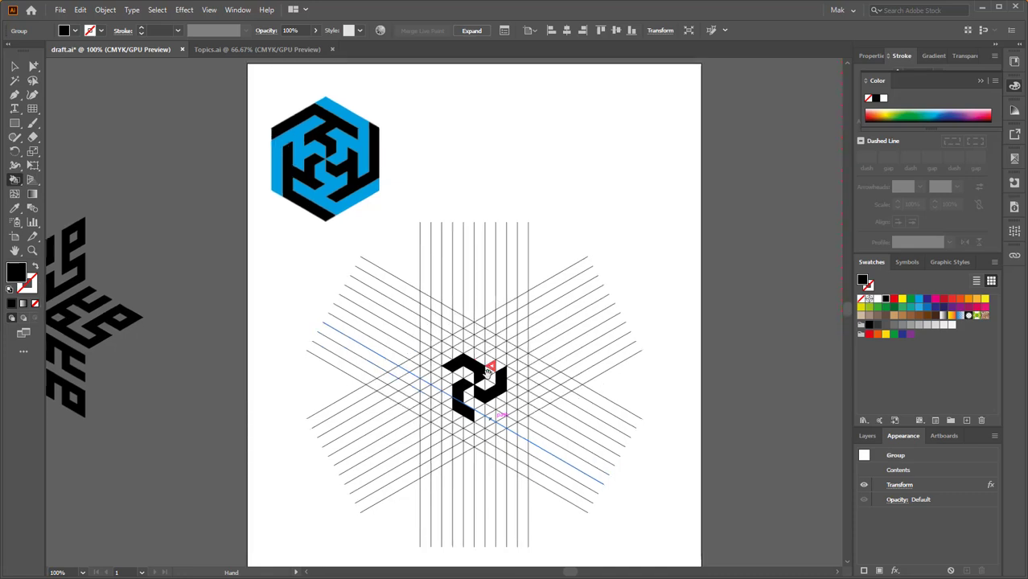
- Switch the Live Paint Bucket to a black fill with no stroke and extend the arms outward from the centre across the neighbouring triangles
scroll(484, 407, "up", 2)
left_click(475, 417, "alt")
left_click(459, 424)
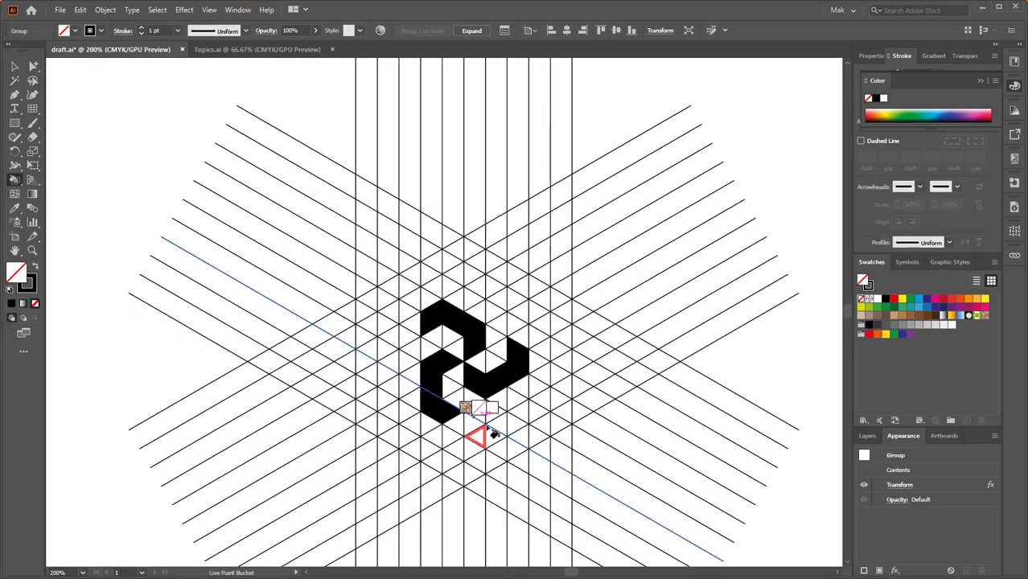
scroll(527, 432, "down", 1)
left_click_drag(523, 378, 584, 469)
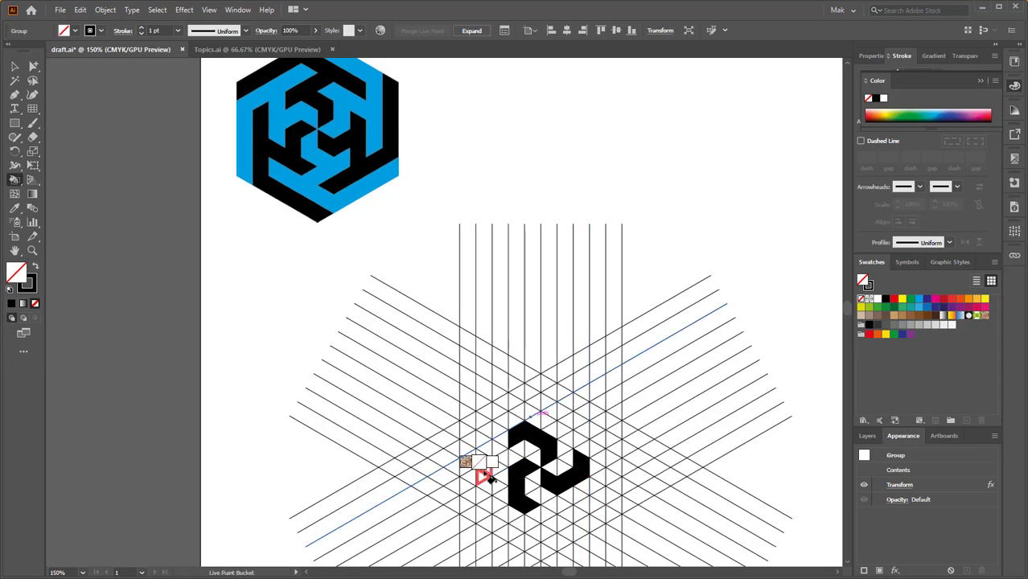
key("shift+x")
mouse_move(512, 493)
left_mouse_down()
mouse_move(487, 482)
mouse_move(482, 454)
left_mouse_up()
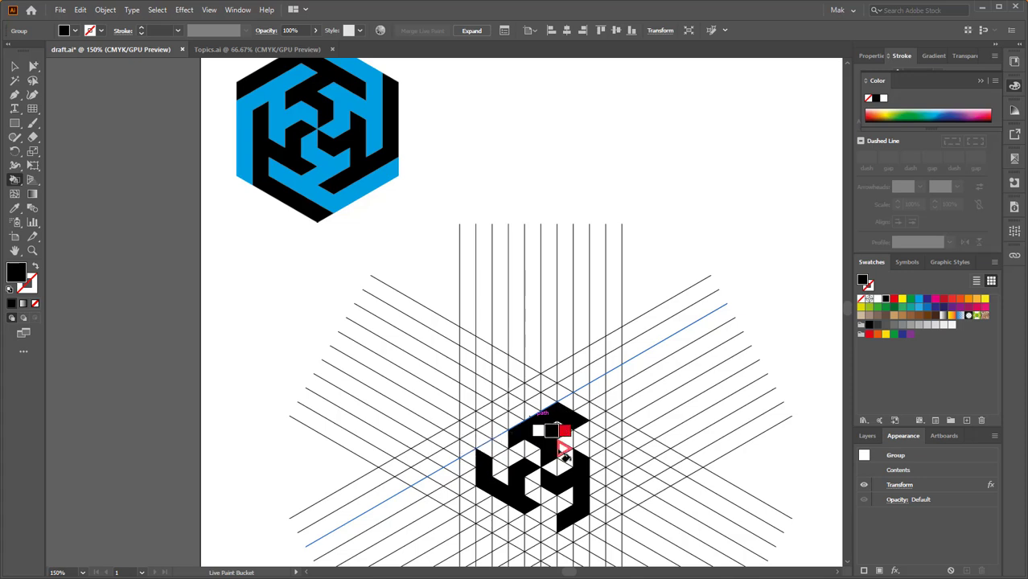
left_click(487, 449)
- Fill the outer grid triangles black to build the long bent bands around the centre, matching the hexagonal reference design
key("space")
mouse_move(515, 493)
left_mouse_down()
mouse_move(473, 403)
mouse_move(452, 434)
mouse_move(499, 462)
left_mouse_up()
scroll(542, 457, "down", 2)
key("space")
left_click_drag(541, 412, 506, 398)
scroll(543, 482, "up", 3)
left_click(504, 499)
scroll(526, 457, "down", 1)
key("space")
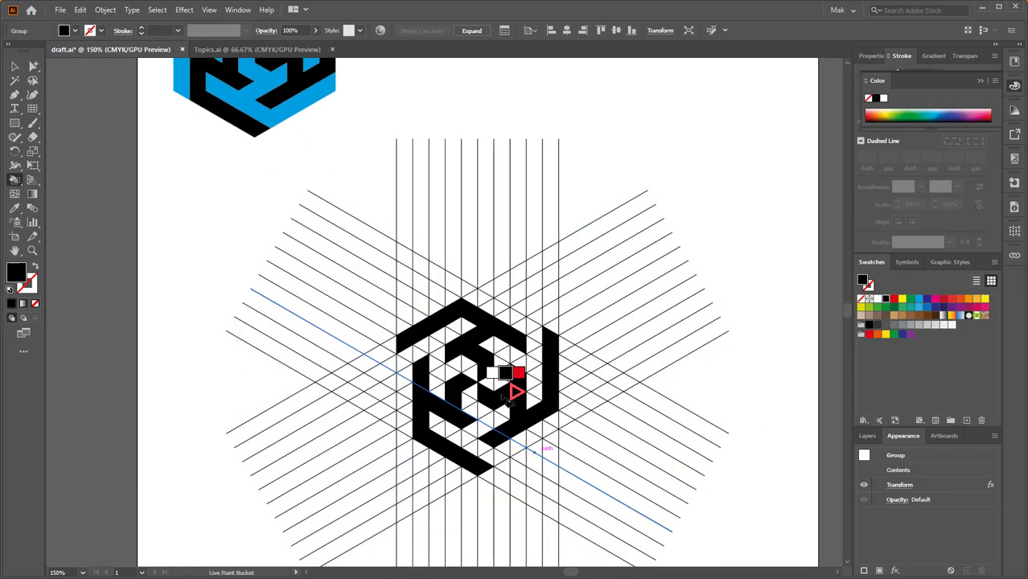
- Pick the cyan-blue swatch and fill the inner white triangles between the black arms with Live Paint
scroll(514, 391, "down", 2)
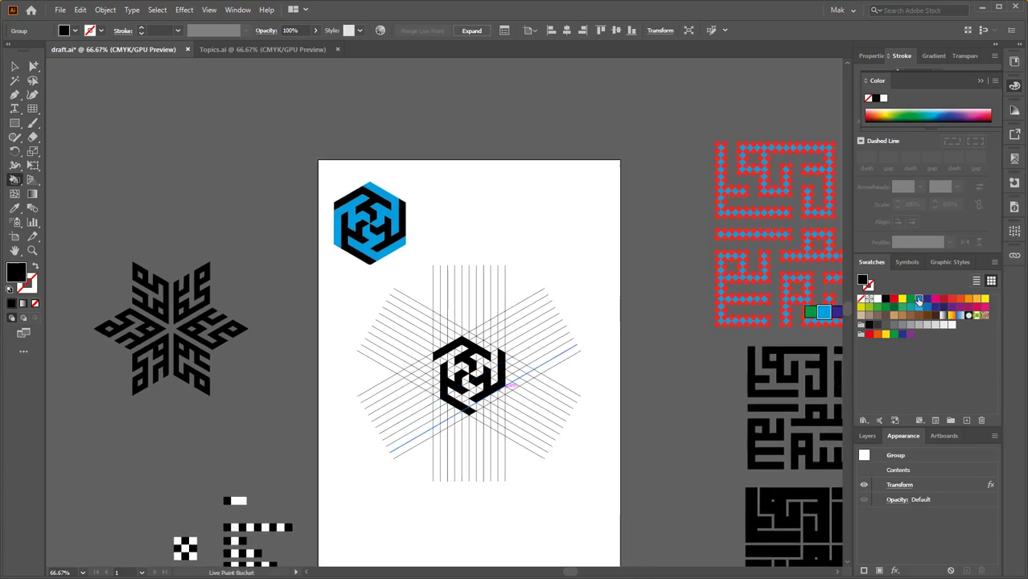
left_click(919, 300)
scroll(467, 360, "up", 4)
scroll(490, 358, "down", 1)
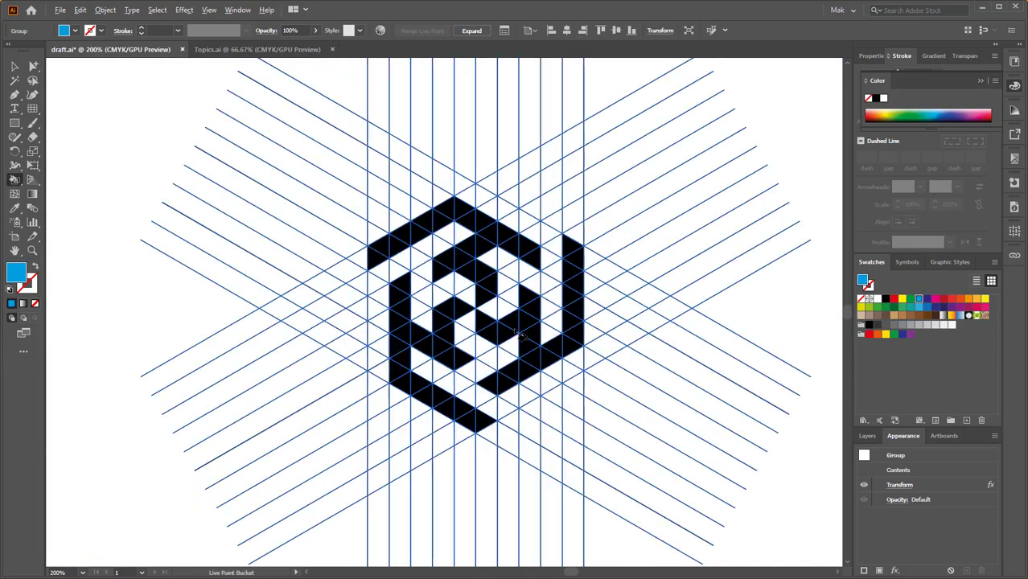
left_click(505, 286)
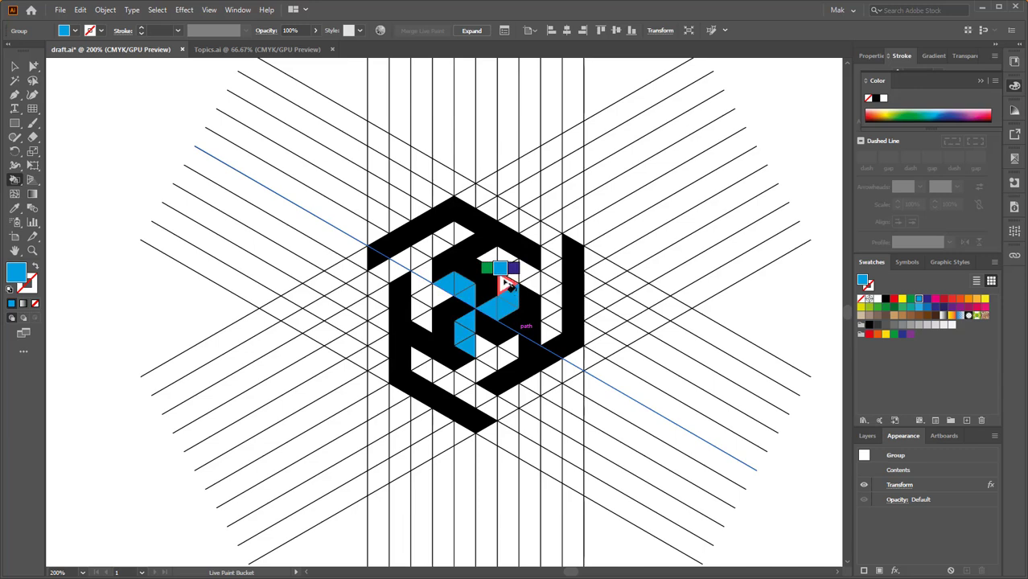
mouse_move(503, 276)
left_mouse_down()
mouse_move(510, 266)
mouse_move(487, 256)
left_mouse_up()
mouse_move(522, 262)
left_mouse_down()
mouse_move(557, 291)
mouse_move(557, 344)
left_mouse_up()
left_click(532, 280)
- Fill the outer edge triangles blue to complete the hexagon's outline, and deselect the Live Paint group
scroll(547, 354, "up", 3)
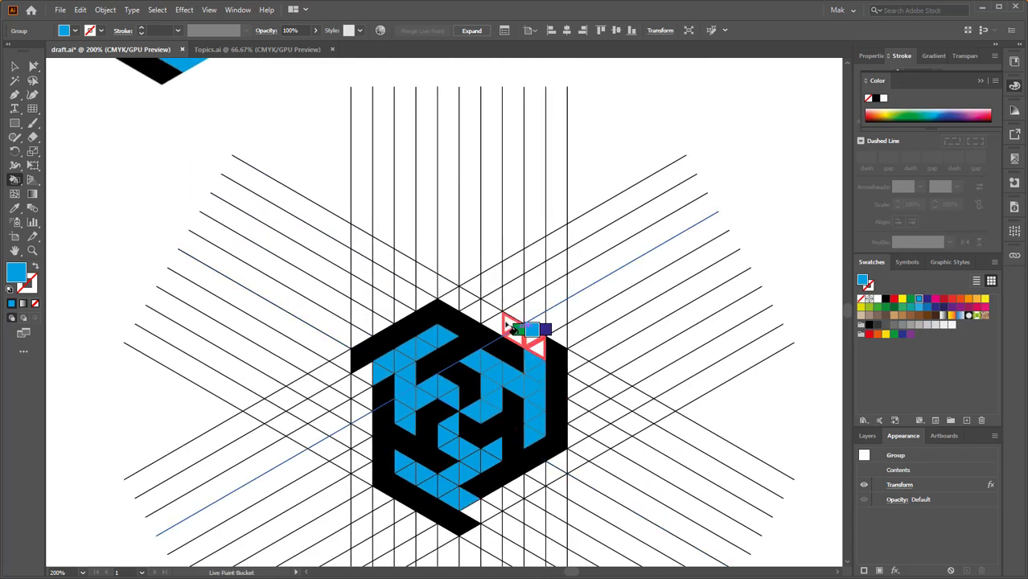
left_click_drag(499, 324, 470, 299)
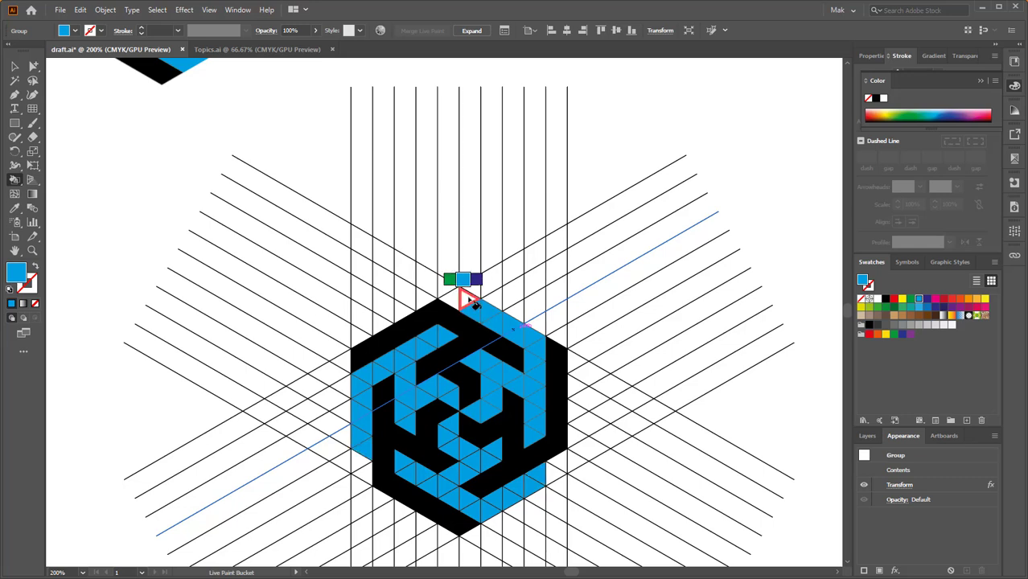
left_click(455, 300)
left_click_drag(514, 408, 541, 332)
scroll(548, 346, "down", 2)
left_click(13, 67)
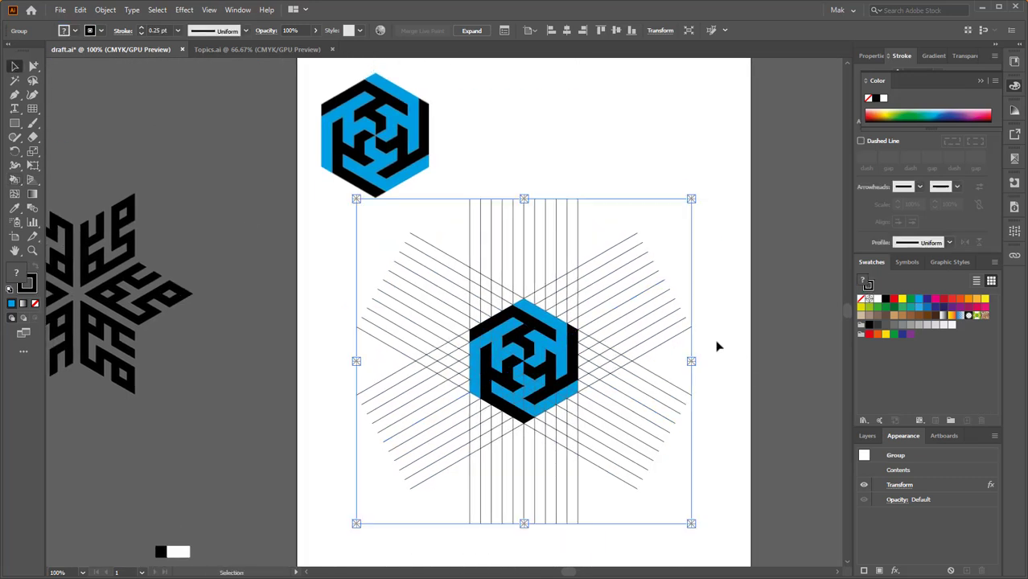
left_click(717, 346)
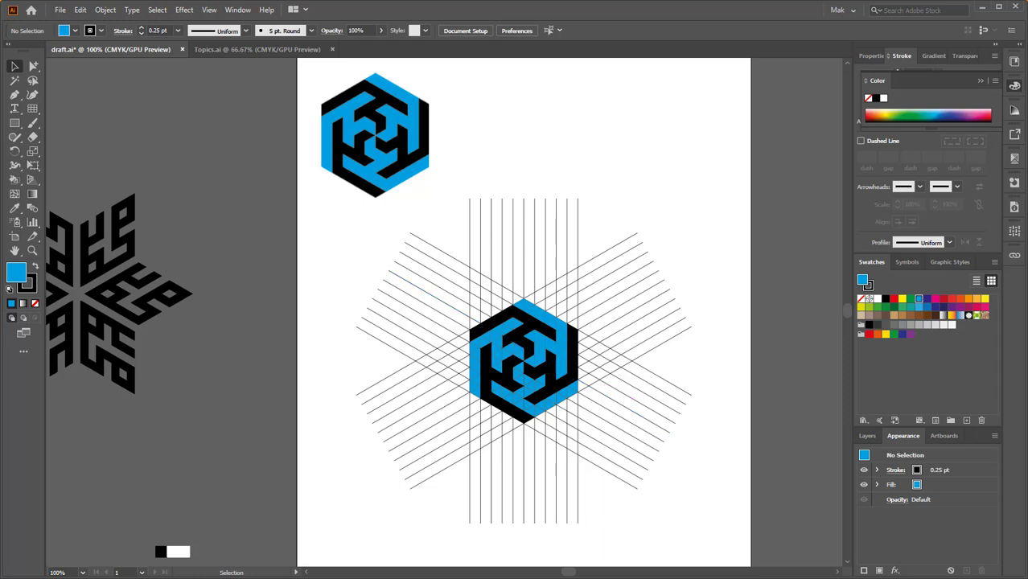
left_click(643, 367)
key("ctrl+minus")
key("ctrl+plus")
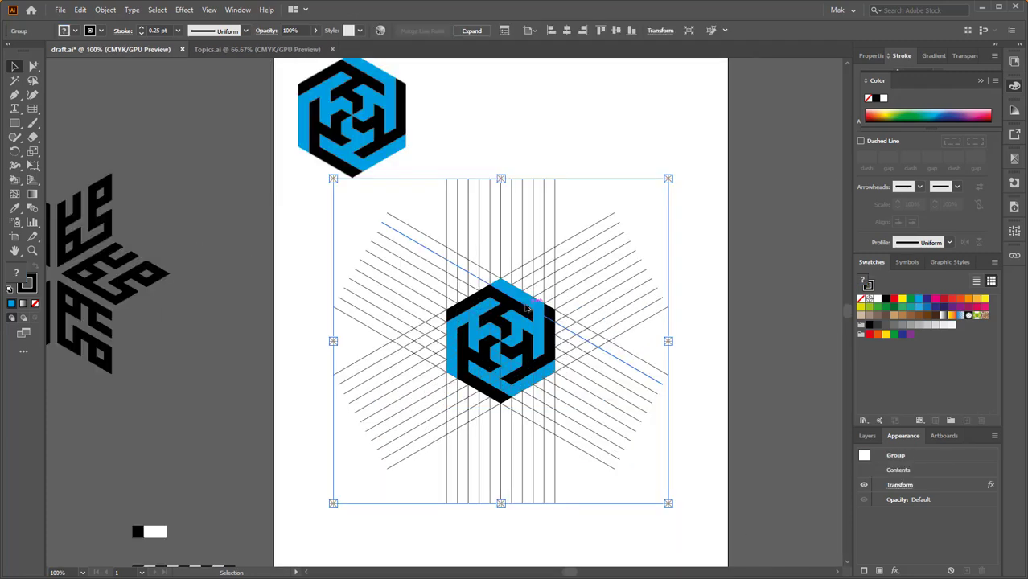
scroll(506, 300, "up", 1)
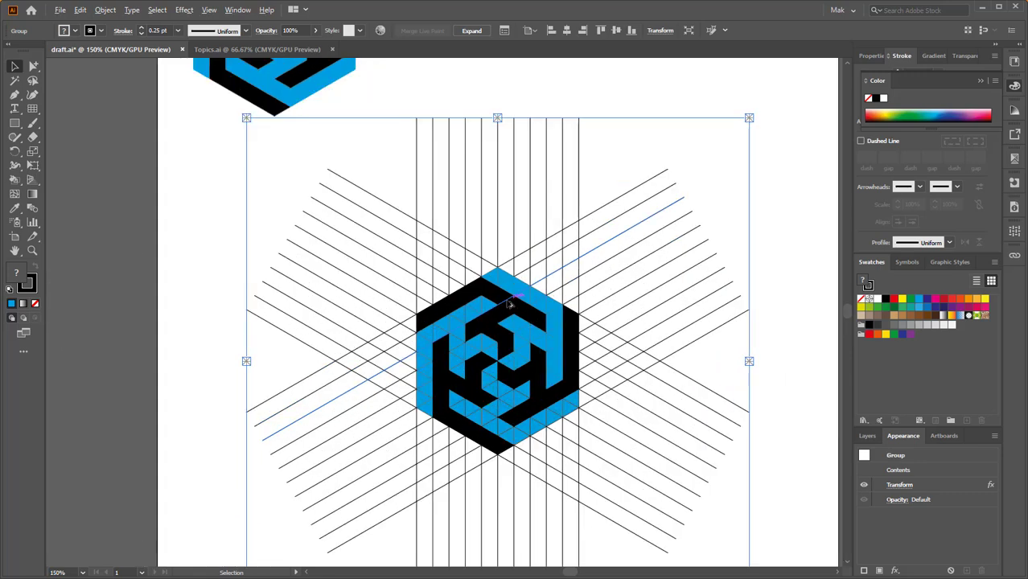
left_click_drag(595, 339, 543, 325)
scroll(545, 331, "down", 1)
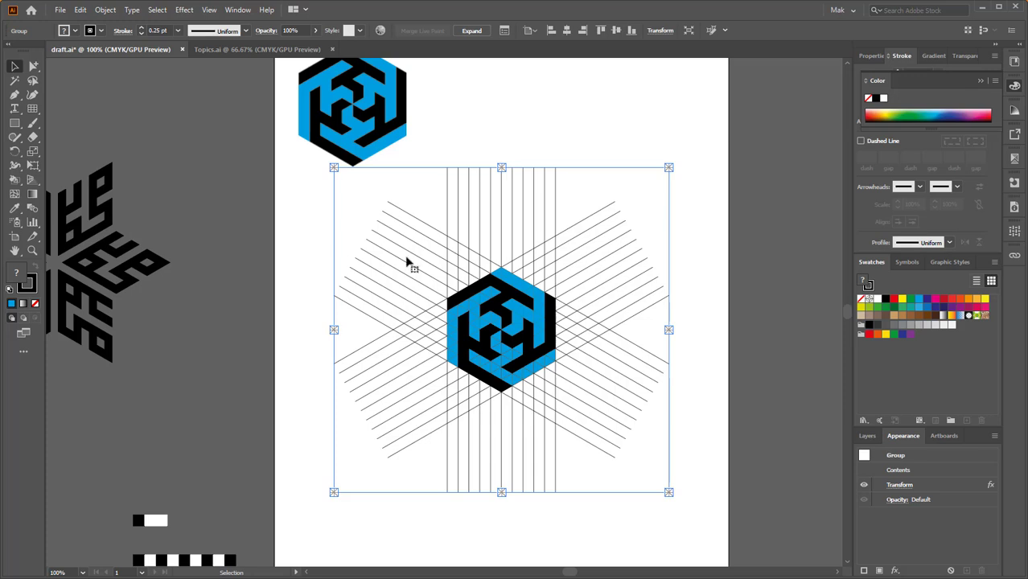
left_click(104, 10)
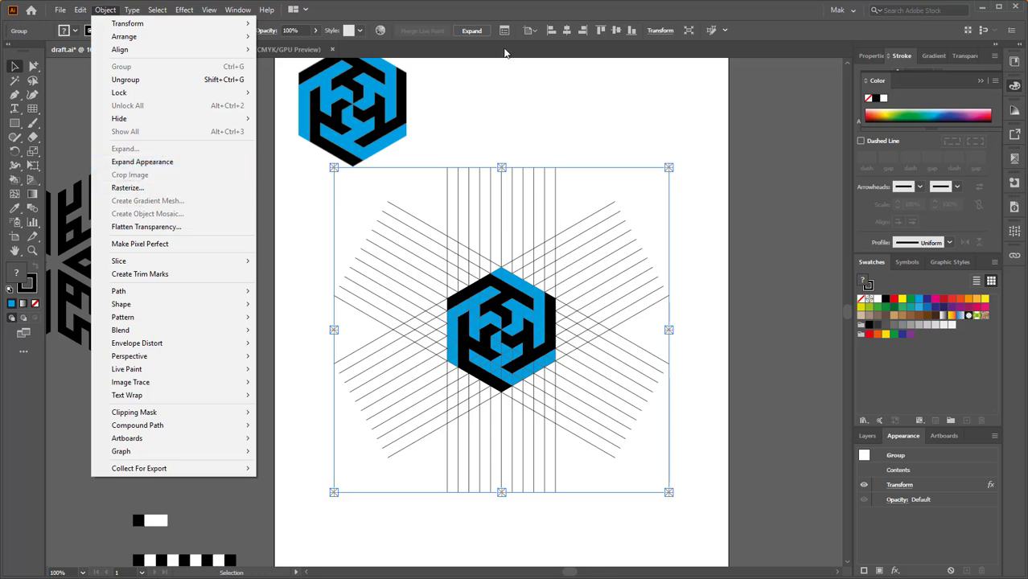
left_click(427, 30)
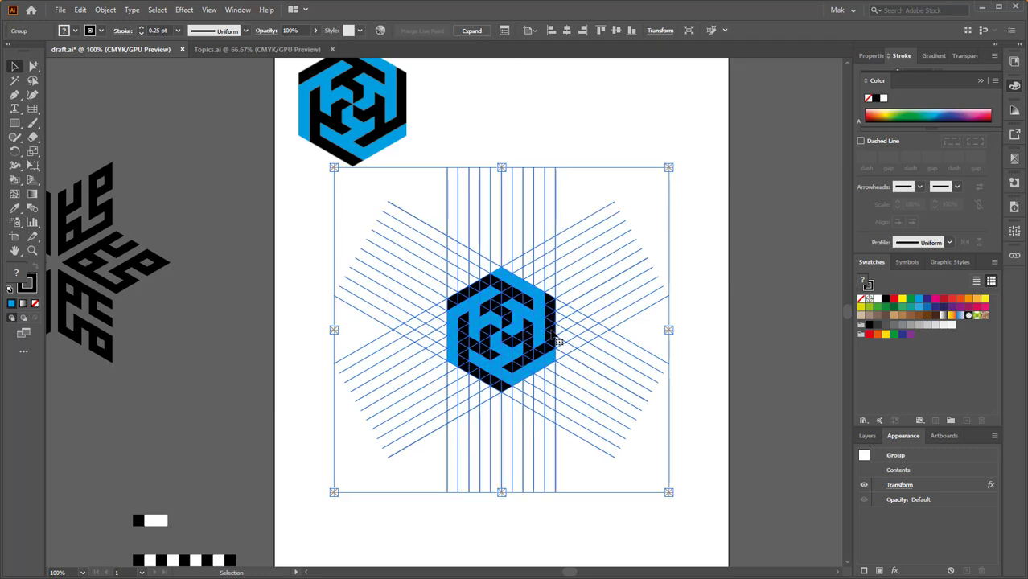
left_click(103, 10)
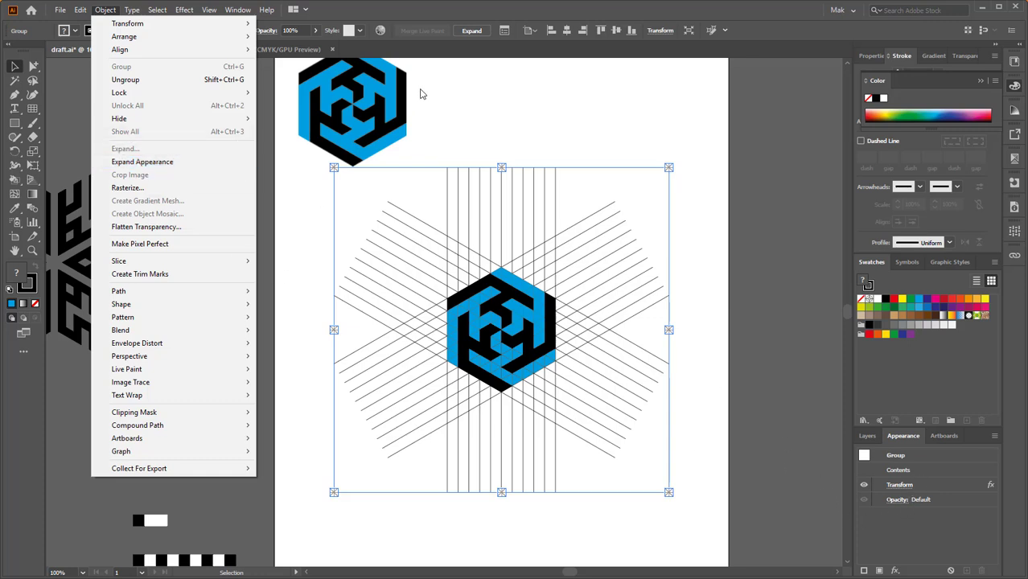
left_click(506, 107)
left_click(506, 105)
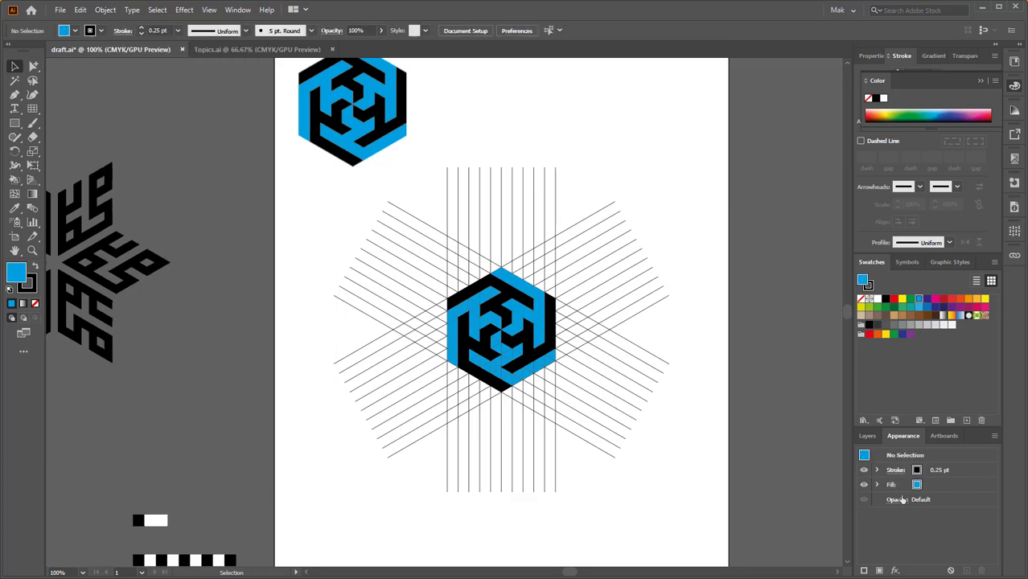
- Select the Live Paint grid group and expand its appearance
left_click(553, 375)
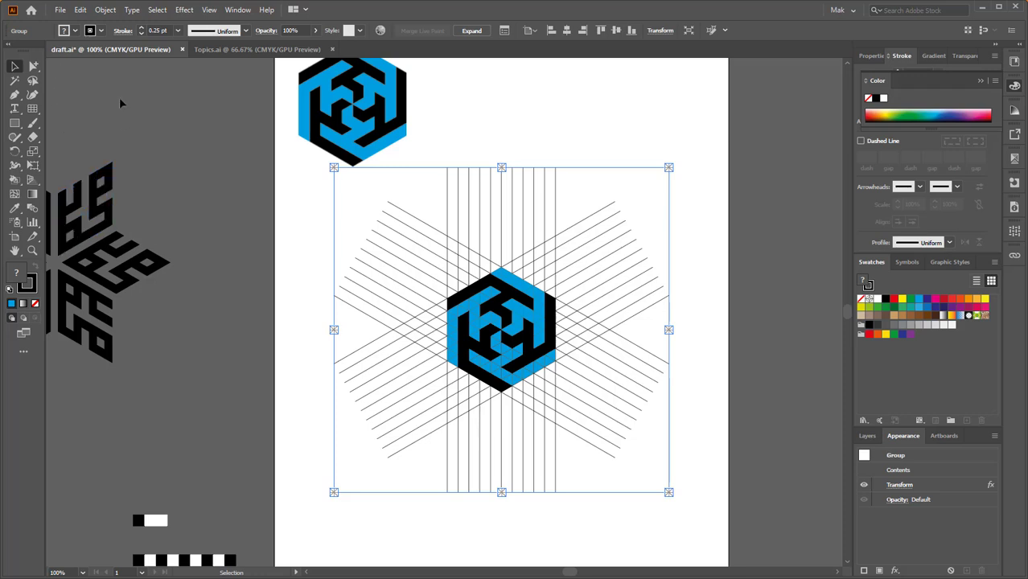
left_click(107, 11)
left_click(150, 162)
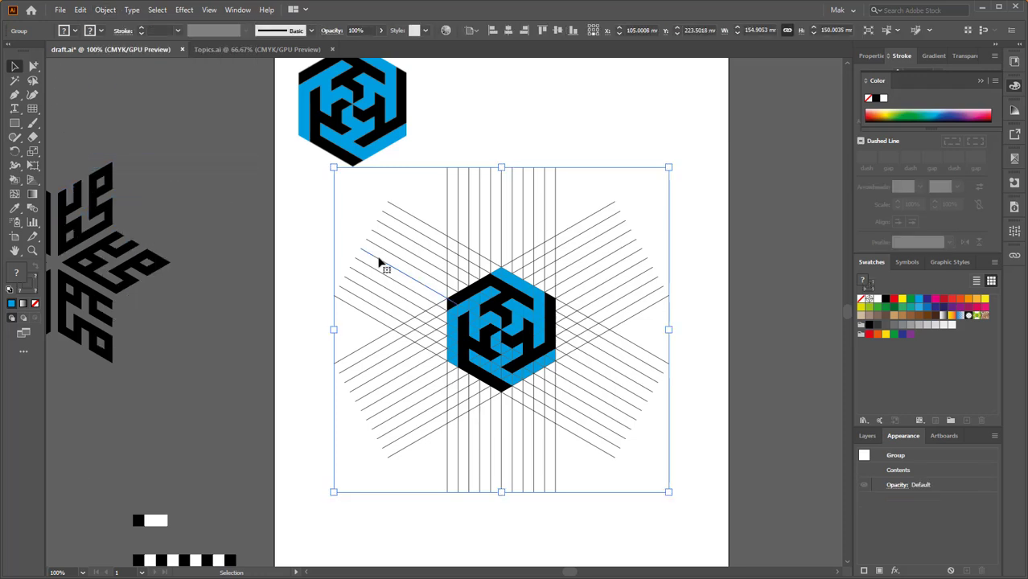
- Ungroup the expanded artwork twice to separate the grid lines from the filled shapes
left_click(563, 269)
left_click(576, 269)
right_click(577, 266)
left_click(615, 363)
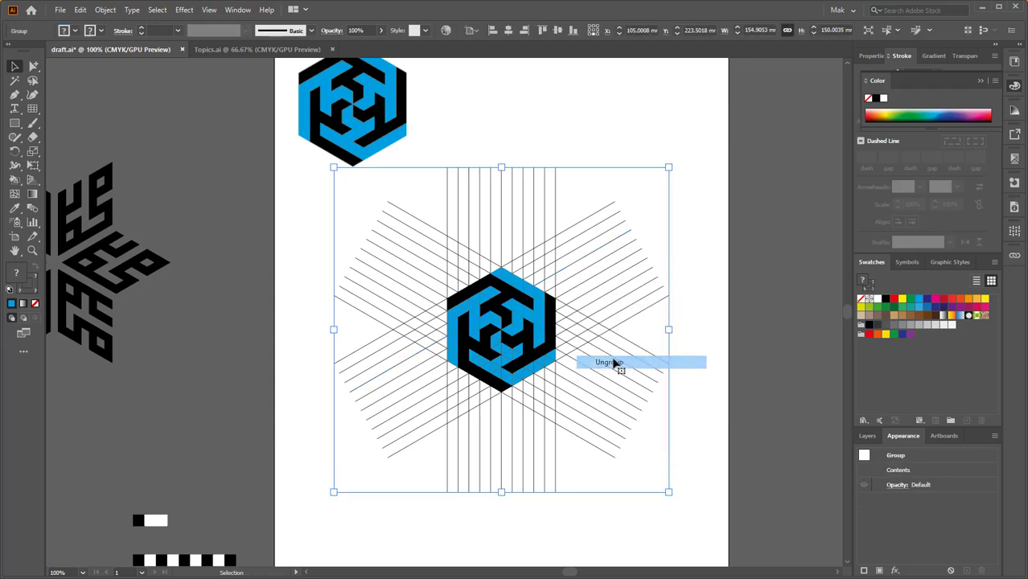
right_click(577, 251)
left_click(610, 351)
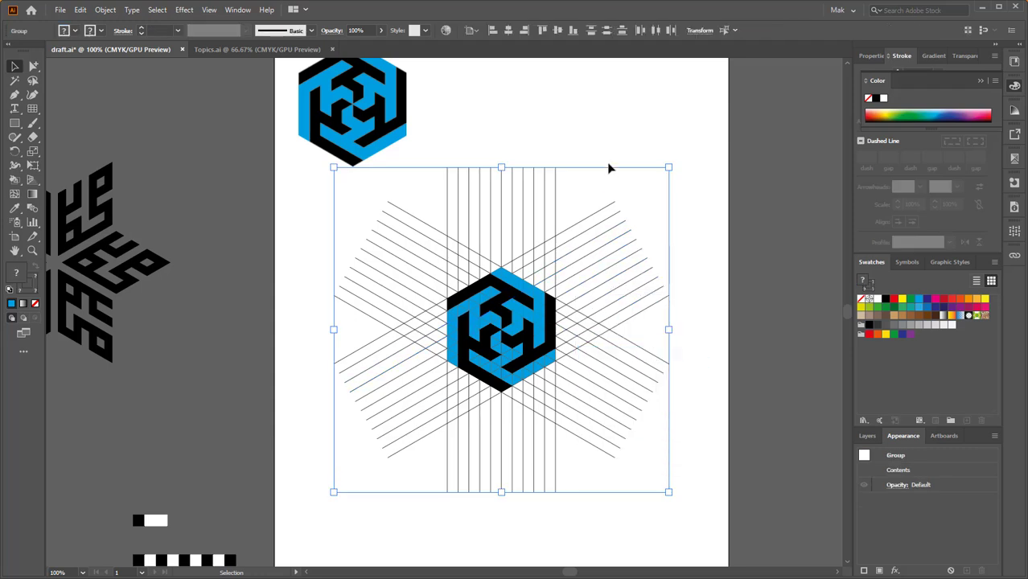
- Select the leftover grid lines with no fill and a 0.25 pt stroke, and delete them
left_click(616, 155)
left_click_drag(668, 146, 448, 261)
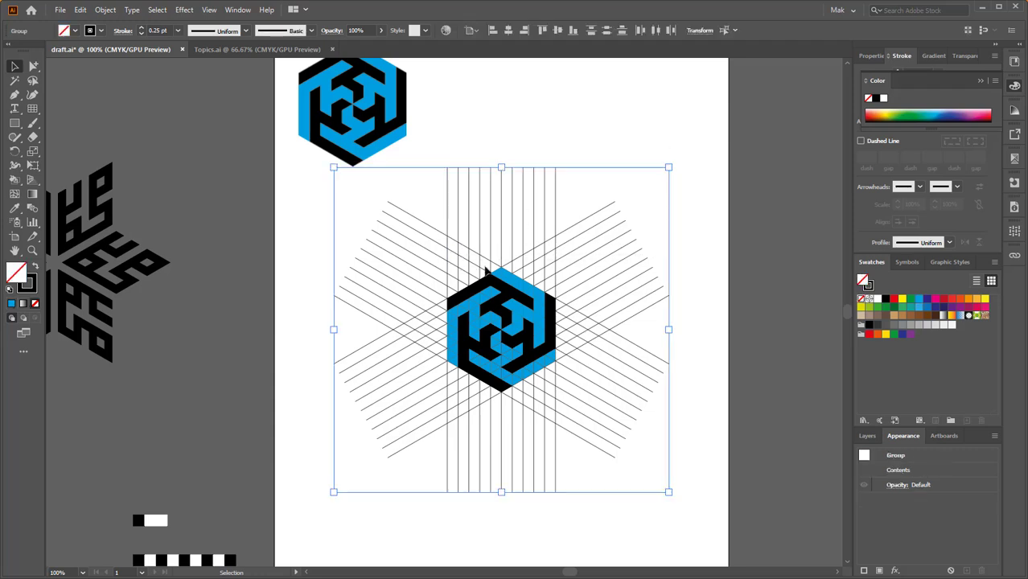
key("Delete")
scroll(604, 310, "down", 2)
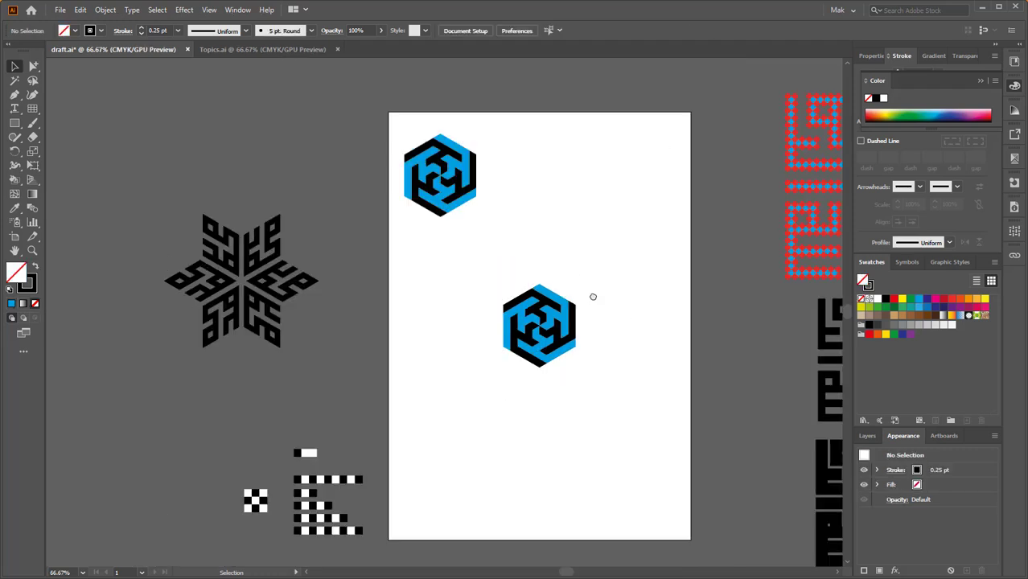
- Try moving the expanded groups away from the hexagon to check how its pieces are grouped, and undo each move
scroll(555, 305, "up", 5)
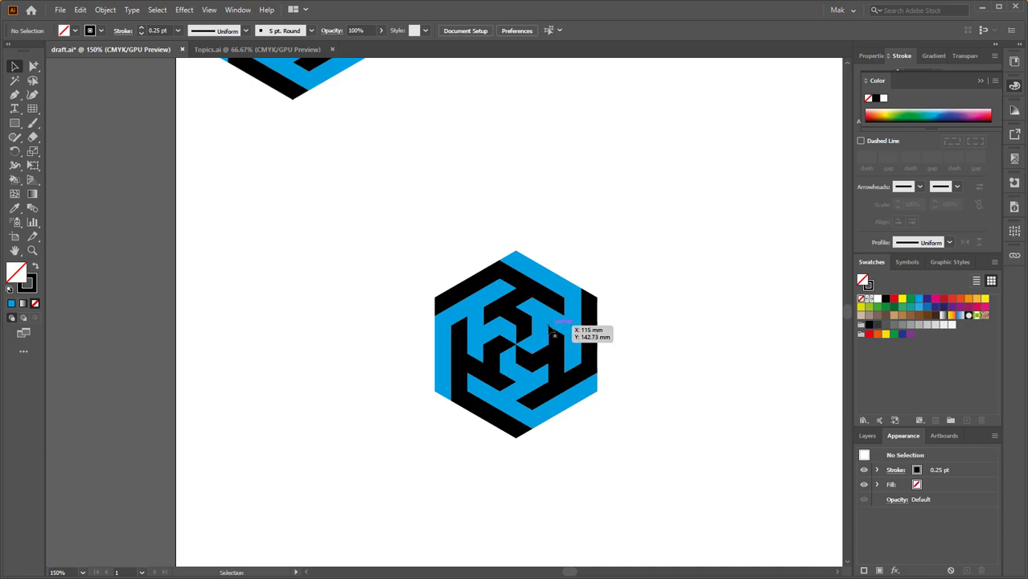
left_click_drag(592, 330, 588, 270)
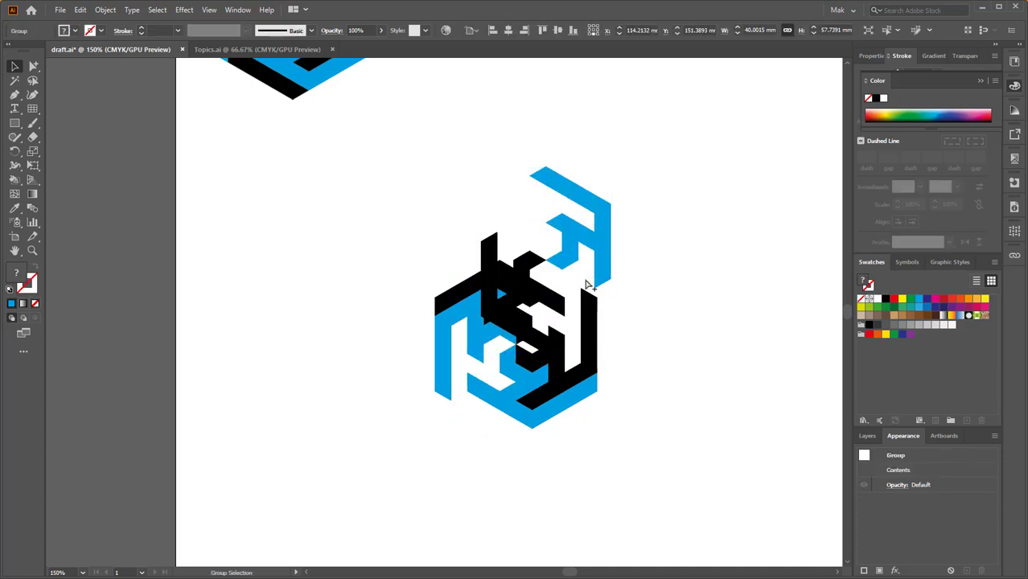
key("ctrl+z")
left_click_drag(528, 387, 552, 251)
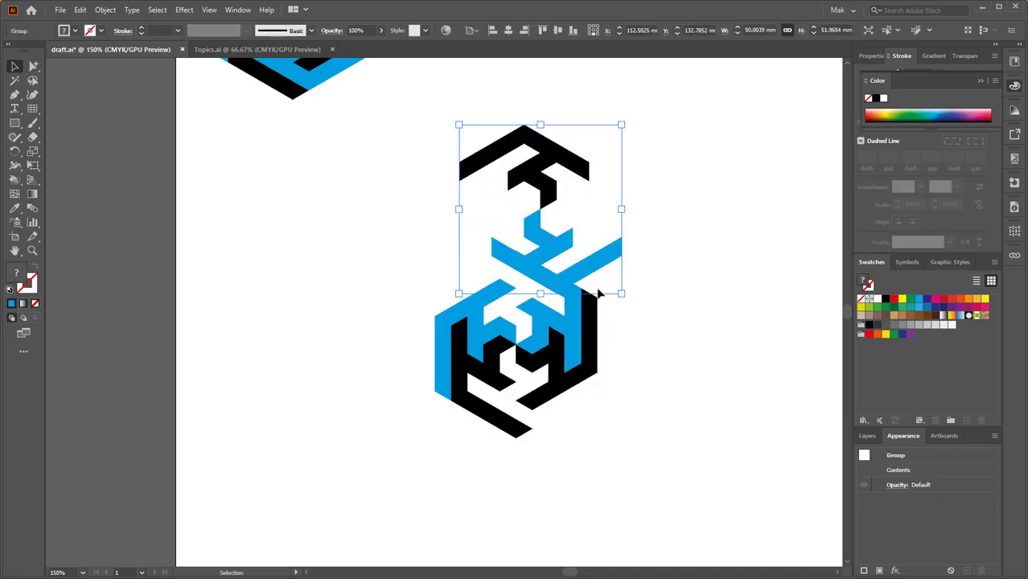
key("ctrl+z")
scroll(515, 342, "up", 4)
left_click(494, 291)
left_click_drag(493, 291, 511, 110)
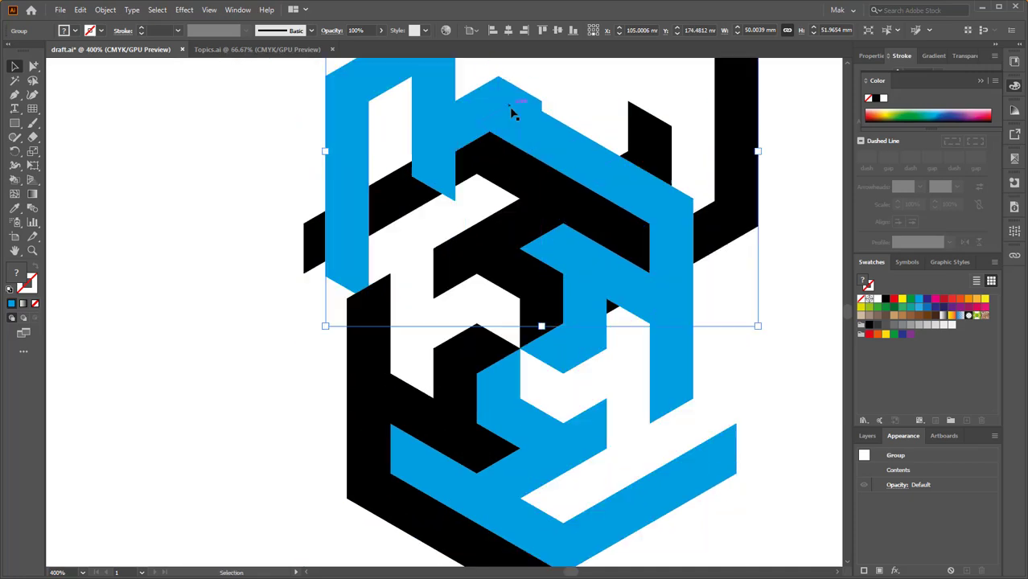
key("ctrl+z")
scroll(559, 277, "down", 3)
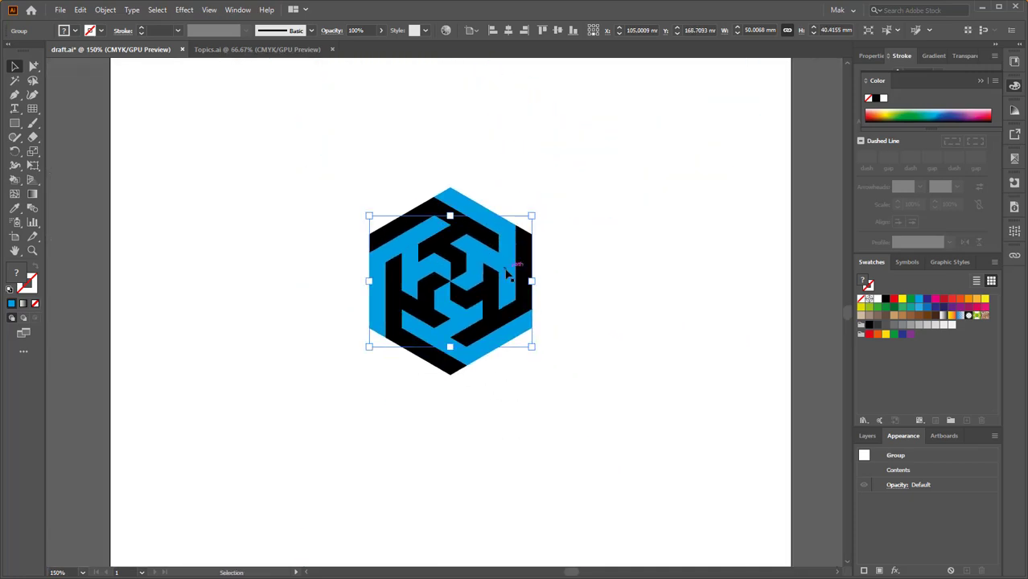
scroll(517, 271, "up", 3)
left_click_drag(517, 271, 496, 208)
scroll(527, 222, "down", 2)
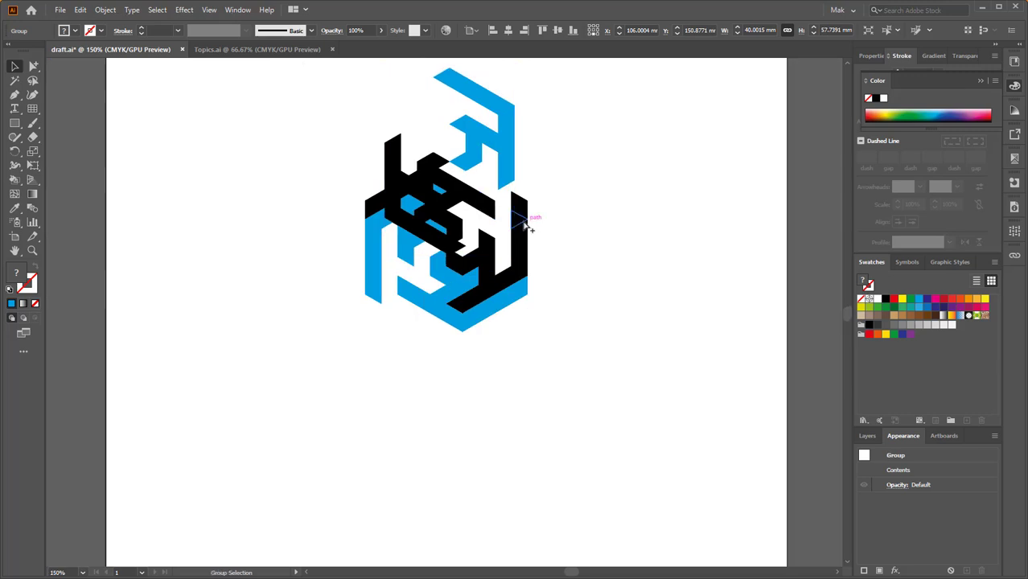
key("ctrl+z")
scroll(523, 242, "down", 2)
scroll(509, 271, "up", 3)
left_click_drag(509, 271, 548, 185)
key("ctrl+z")
- Select all pieces of the hexagonal design and activate Shape Builder
left_click_drag(599, 142, 348, 403)
left_click(367, 389)
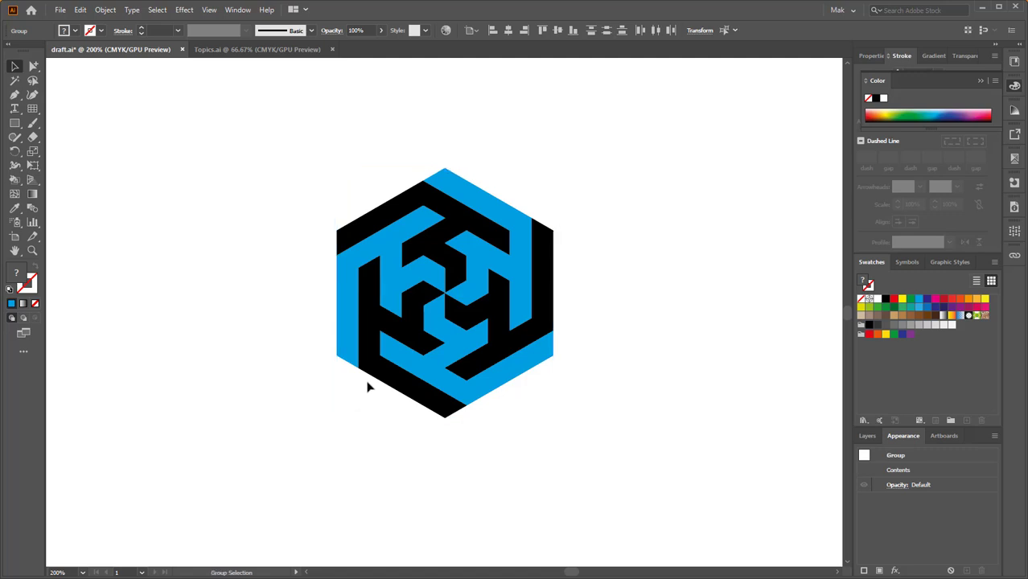
scroll(505, 280, "up", 2)
scroll(505, 280, "down", 1)
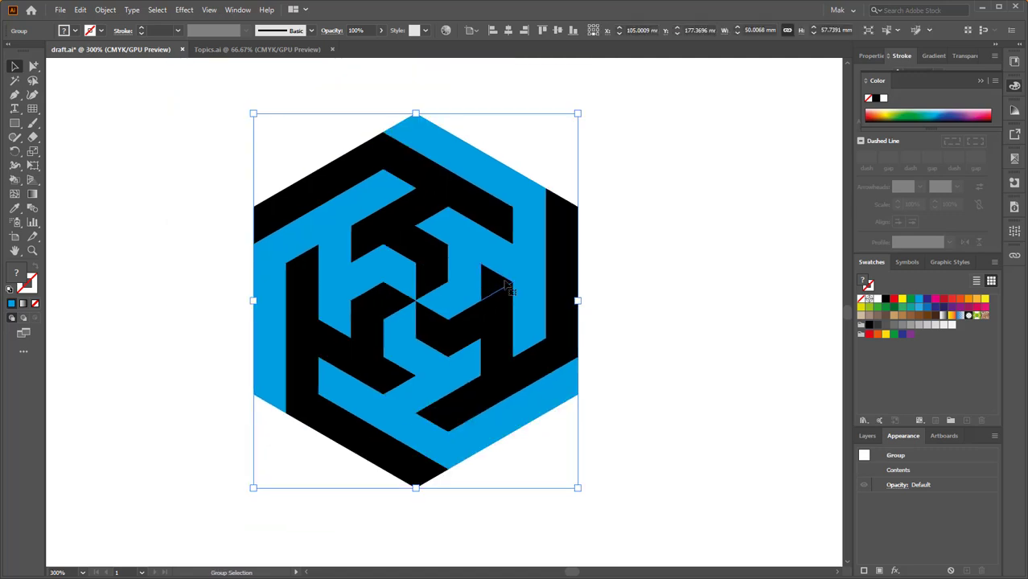
key("shift+m")
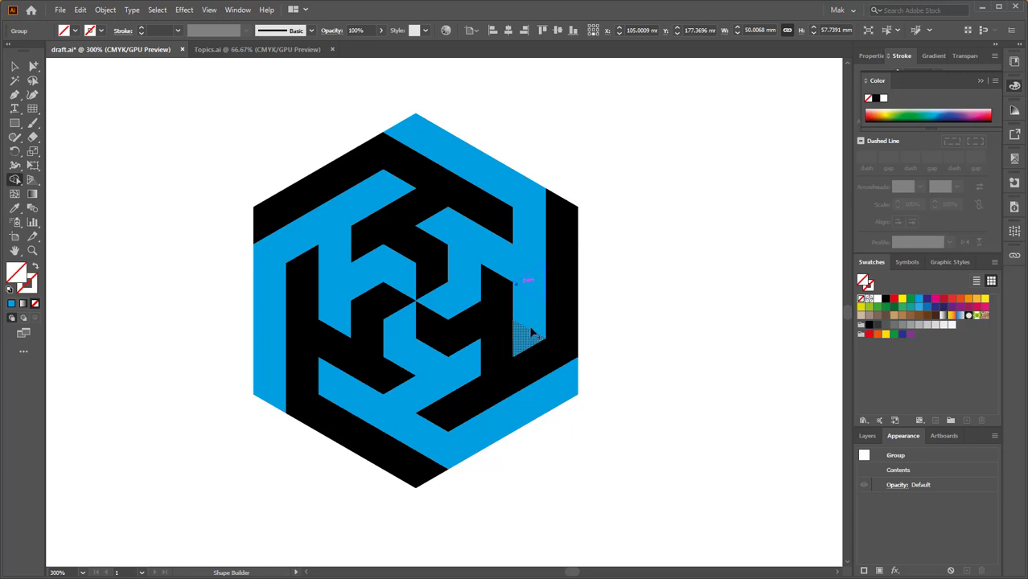
- Try merging the pieces of the hexagon's upper-right blue arm with Shape Builder, and undo the merge
mouse_move(534, 259)
left_mouse_down()
mouse_move(527, 207)
mouse_move(501, 177)
mouse_move(404, 130)
left_mouse_up()
left_click_drag(521, 297, 557, 310)
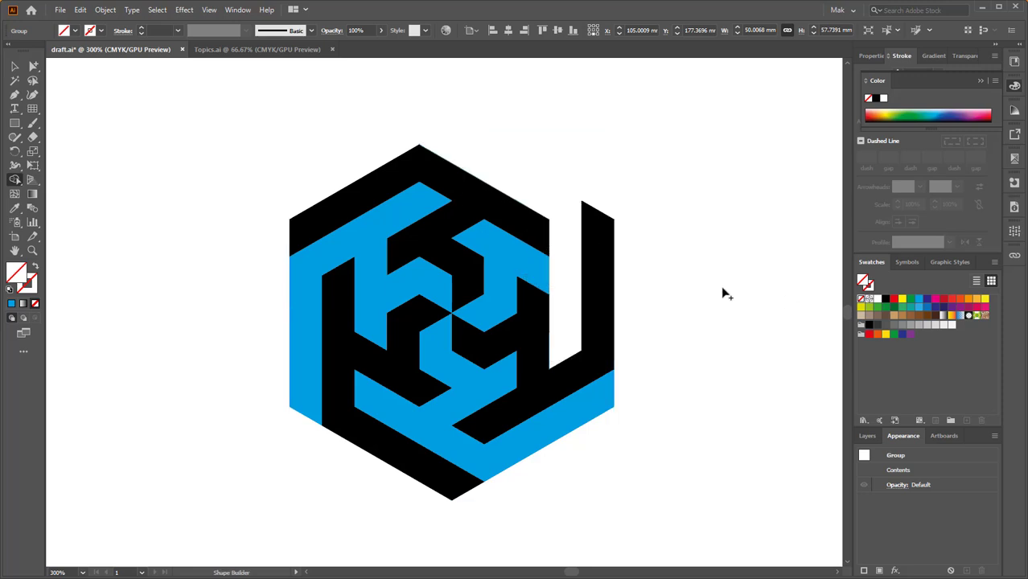
key("ctrl+z")
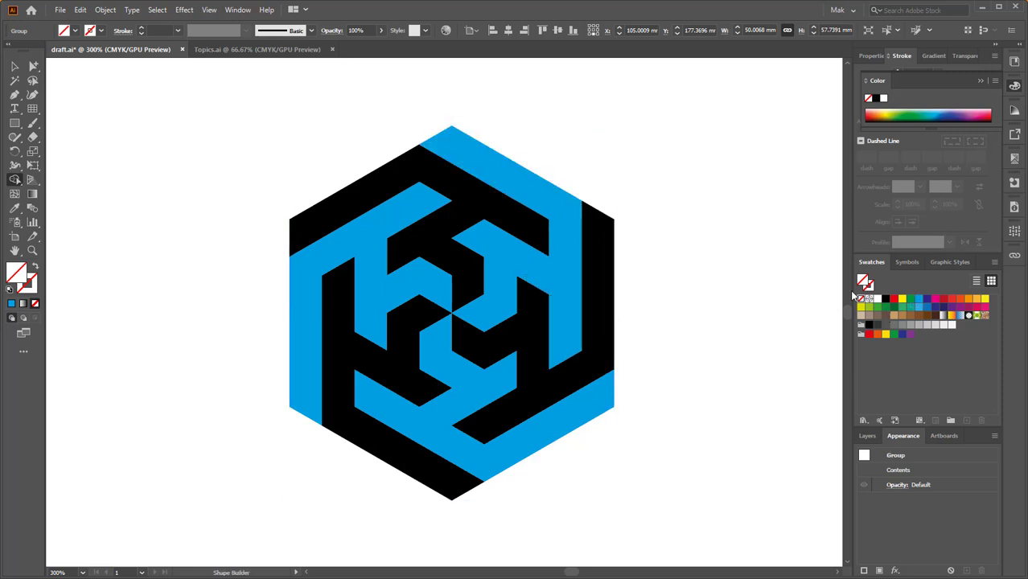
- Try merging the hexagon's upper-right blue arm again, up to its top tip, without a fill colour, and undo it
left_click_drag(573, 222, 525, 184)
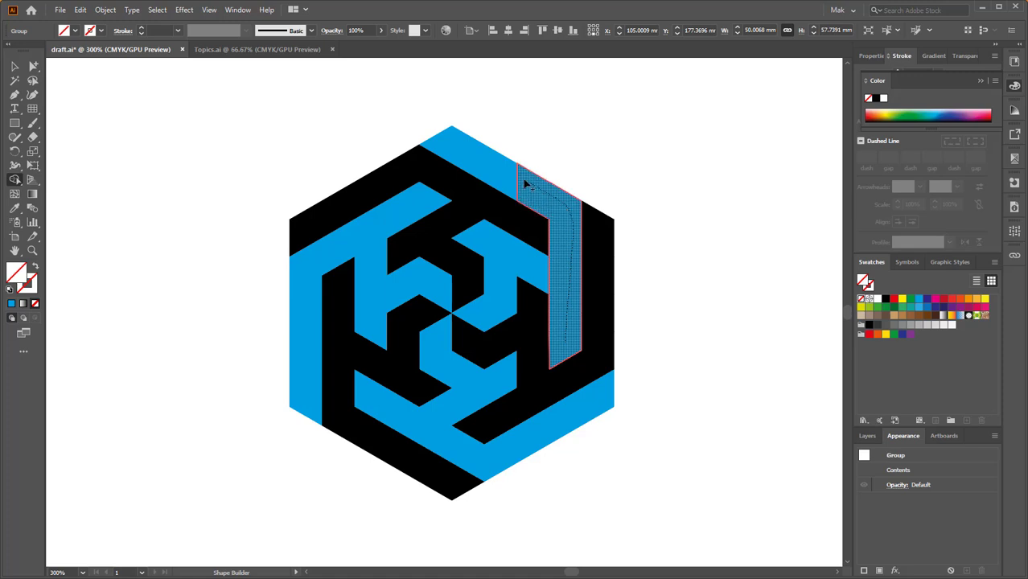
left_click_drag(448, 146, 451, 147)
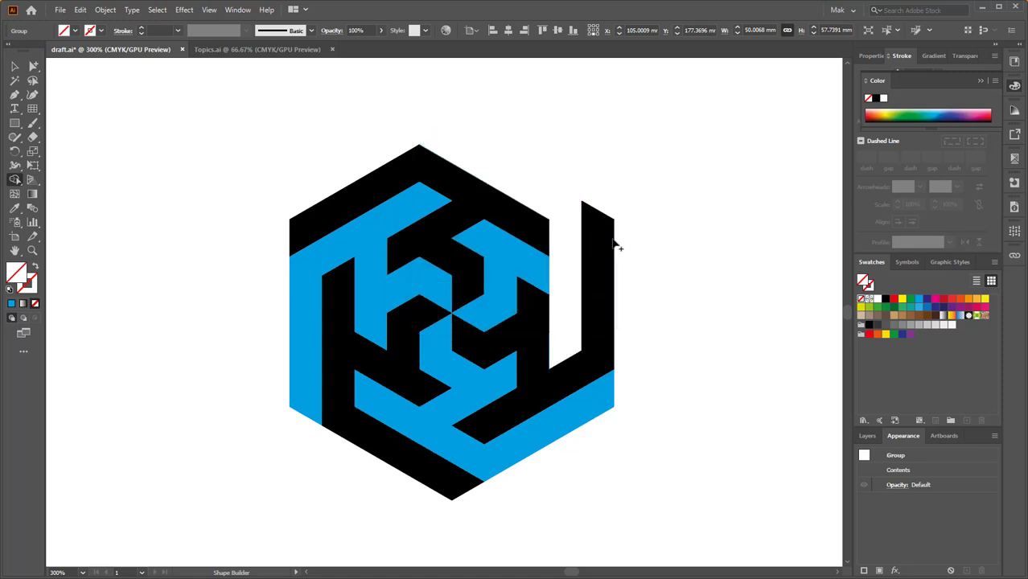
key("ctrl")
- Set the fill to the blue swatch and merge the pieces of the upper-right blue shape with Shape Builder
left_click(918, 299)
left_click(575, 332)
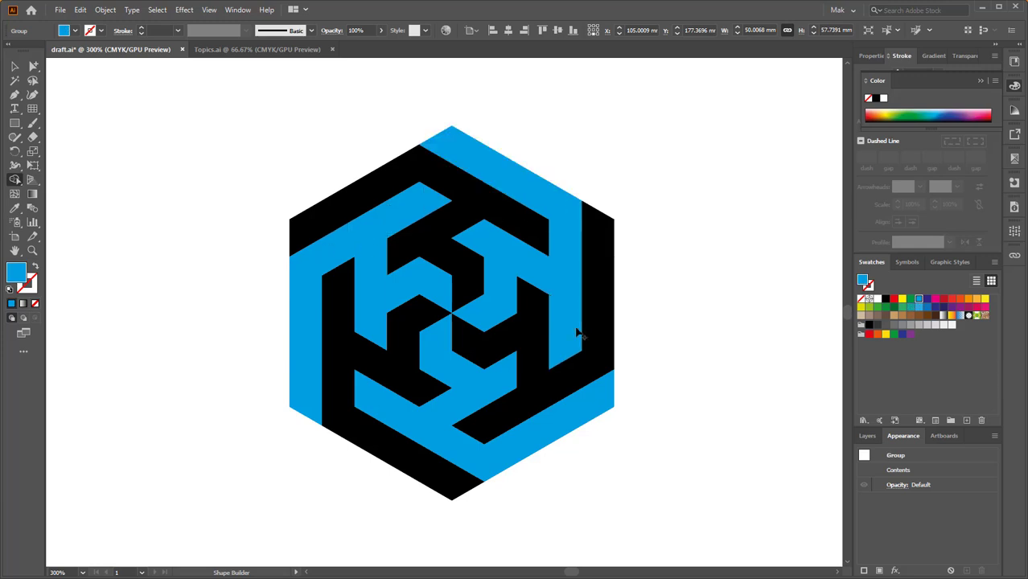
mouse_move(547, 285)
left_mouse_down()
mouse_move(479, 243)
mouse_move(505, 304)
mouse_move(486, 315)
left_mouse_up()
key("space")
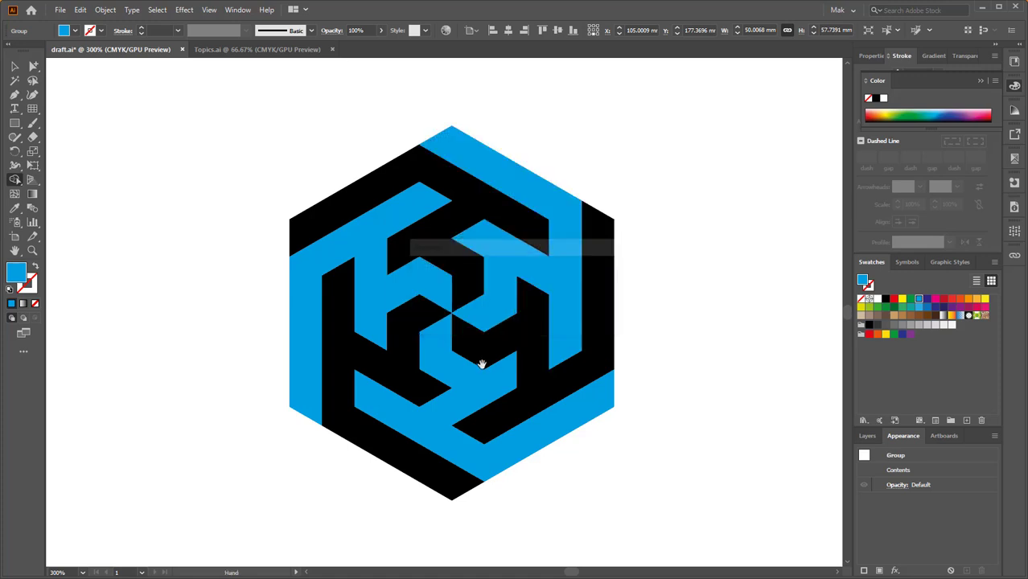
- Merge the pieces of the lower blue shape, including its arm along the hexagon's bottom-right edge
left_click_drag(482, 363, 507, 352)
mouse_move(466, 325)
left_mouse_down()
mouse_move(461, 352)
mouse_move(512, 376)
mouse_move(530, 366)
mouse_move(470, 406)
mouse_move(398, 392)
left_mouse_up()
mouse_move(452, 415)
left_mouse_down()
mouse_move(505, 448)
mouse_move(632, 387)
left_mouse_up()
key("space")
- Merge the pieces of the left blue shape, including its arm down the hexagon's left edge
left_click_drag(413, 303, 465, 384)
mouse_move(519, 364)
left_mouse_down()
mouse_move(474, 363)
mouse_move(455, 394)
mouse_move(455, 322)
mouse_move(503, 275)
left_mouse_up()
key("space")
left_click_drag(448, 299, 456, 233)
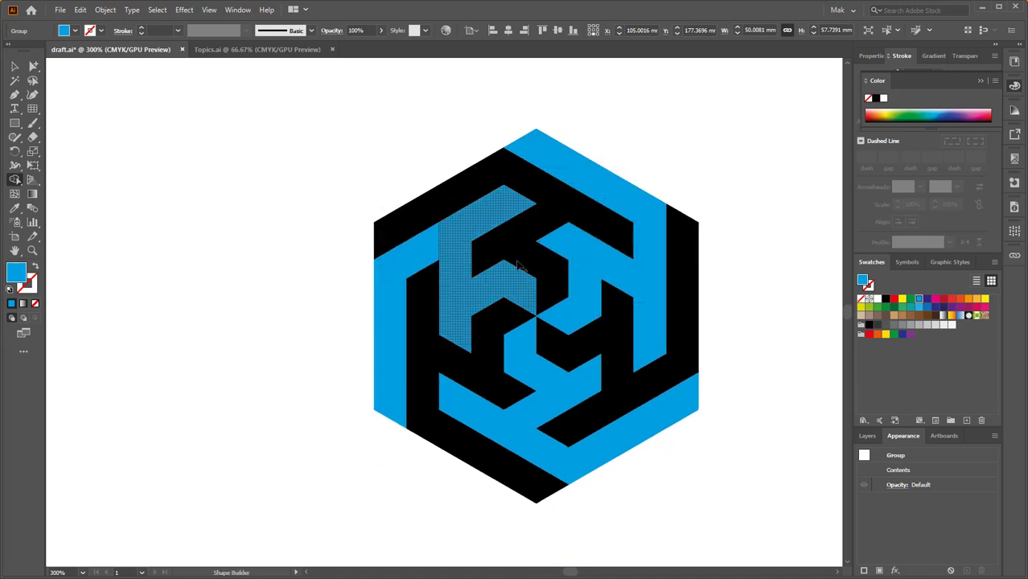
left_click(620, 227)
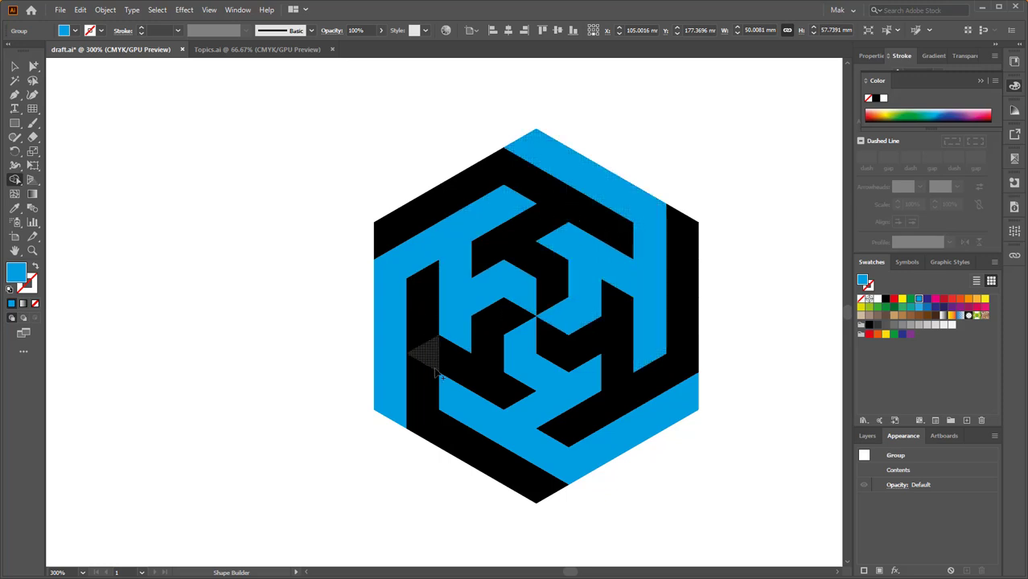
left_click_drag(415, 252, 384, 308)
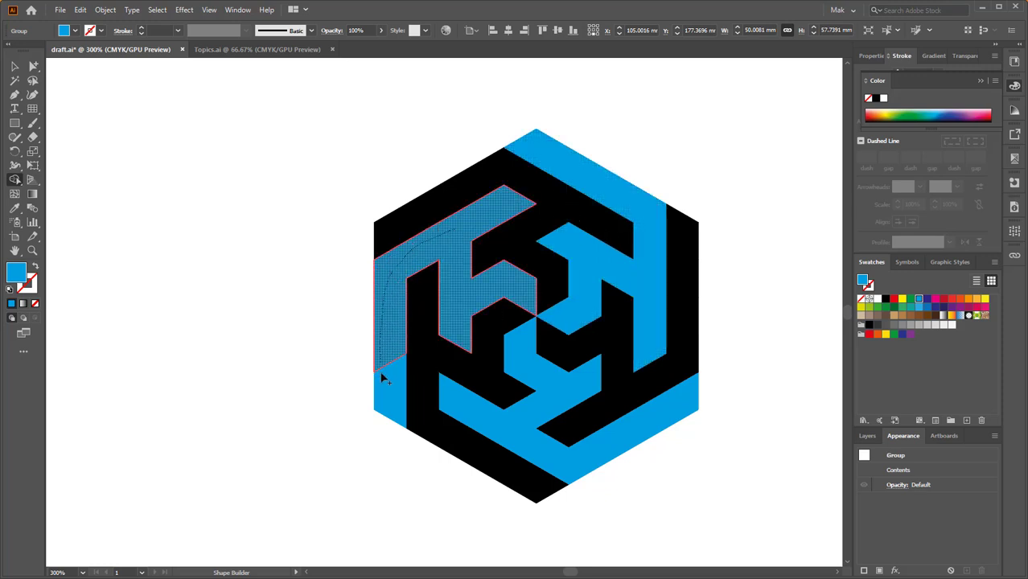
left_click_drag(383, 378, 387, 414)
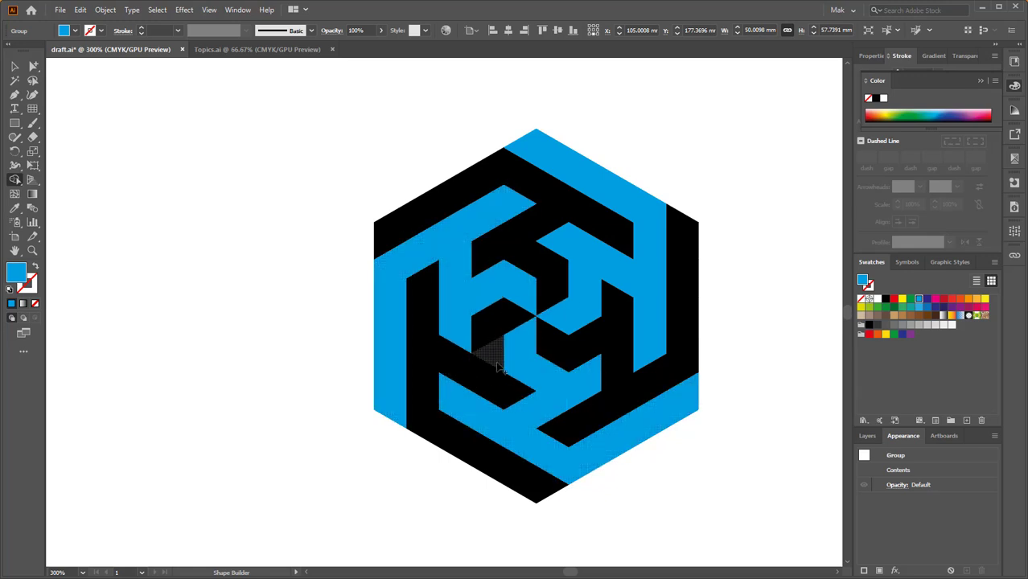
- Set the fill to black and merge the pieces of the lower-left black shape, including its arm along the bottom-left edge
mouse_move(505, 318)
left_mouse_down()
mouse_move(490, 379)
mouse_move(512, 392)
mouse_move(418, 346)
left_mouse_up()
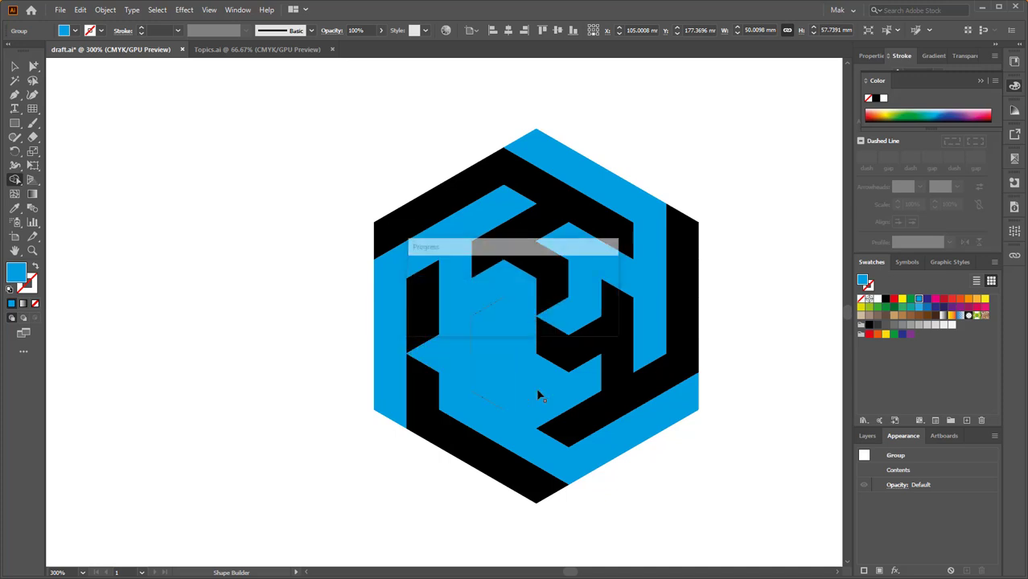
left_click(886, 299)
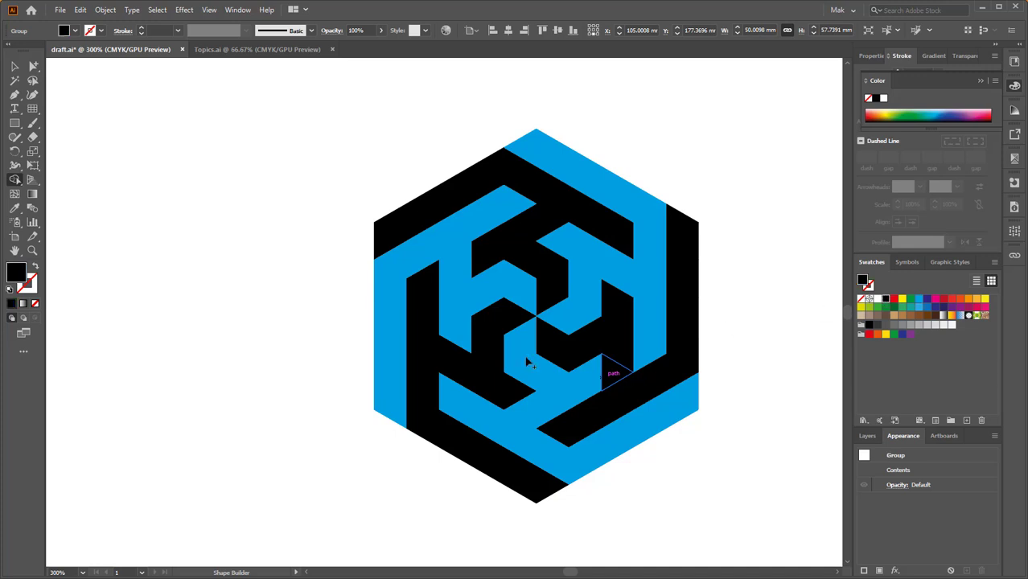
mouse_move(507, 318)
left_mouse_down()
mouse_move(486, 352)
mouse_move(491, 375)
mouse_move(512, 390)
mouse_move(429, 333)
mouse_move(428, 287)
mouse_move(434, 433)
mouse_move(434, 329)
left_mouse_up()
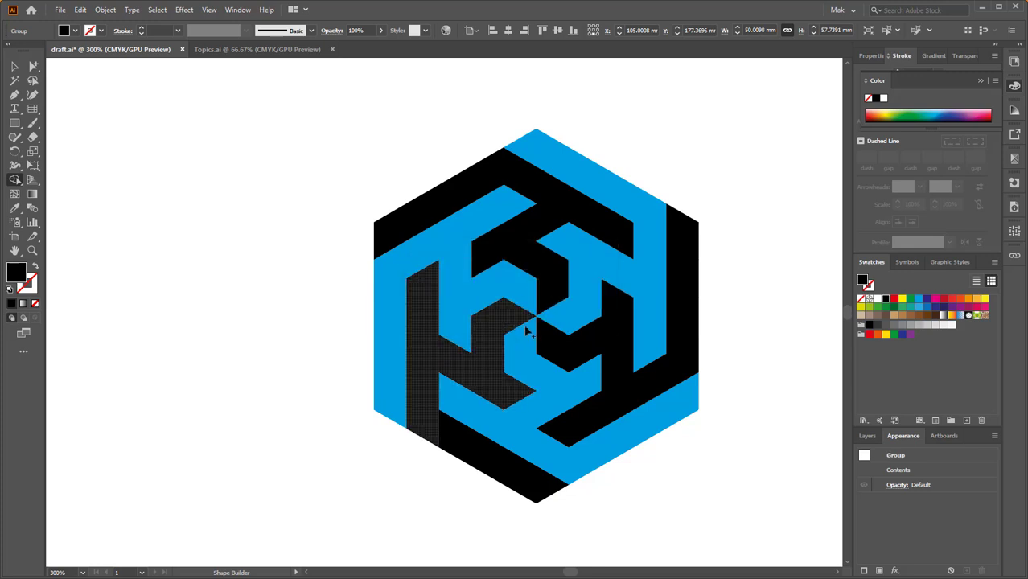
left_click_drag(444, 431, 542, 486)
scroll(447, 412, "down", 2)
left_click_drag(531, 381, 492, 378)
scroll(464, 409, "up", 2)
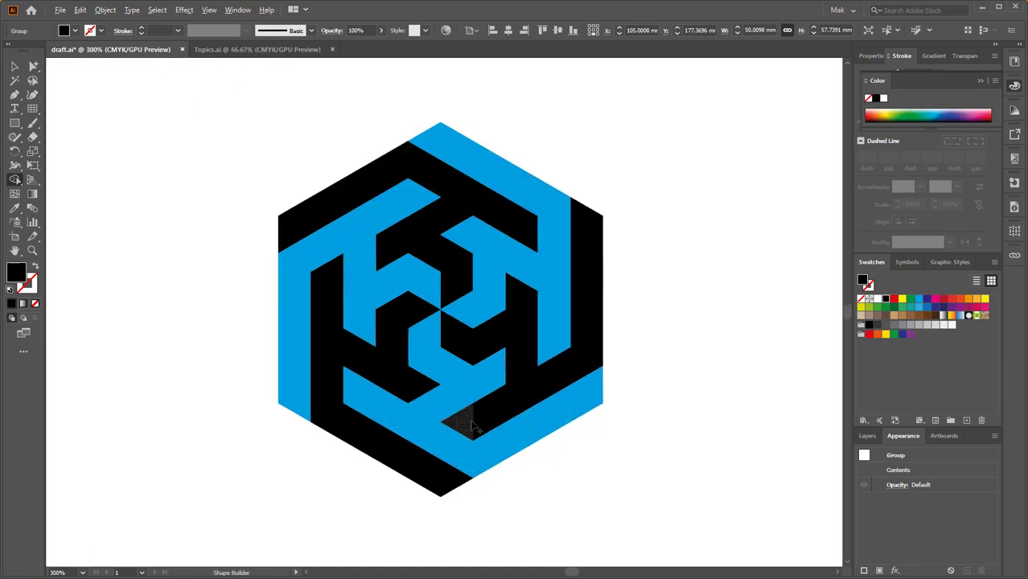
- Merge the pieces of the right black shape, including its arm up the hexagon's right edge
mouse_move(470, 422)
left_mouse_down()
mouse_move(529, 400)
mouse_move(543, 383)
mouse_move(531, 383)
mouse_move(518, 294)
mouse_move(508, 336)
mouse_move(458, 339)
left_mouse_up()
mouse_move(530, 378)
left_mouse_down()
mouse_move(567, 373)
mouse_move(596, 328)
mouse_move(586, 215)
left_mouse_up()
- Merge the pieces of the upper black shape, including its arm along the hexagon's upper-left edge
mouse_move(523, 241)
left_mouse_down()
mouse_move(583, 319)
mouse_move(527, 278)
mouse_move(454, 326)
mouse_move(493, 320)
mouse_move(517, 368)
left_mouse_up()
mouse_move(509, 266)
left_mouse_down()
mouse_move(464, 250)
mouse_move(354, 320)
left_mouse_up()
scroll(466, 372, "down", 3)
scroll(467, 372, "down", 2)
left_click_drag(538, 317, 509, 284)
scroll(442, 332, "up", 4)
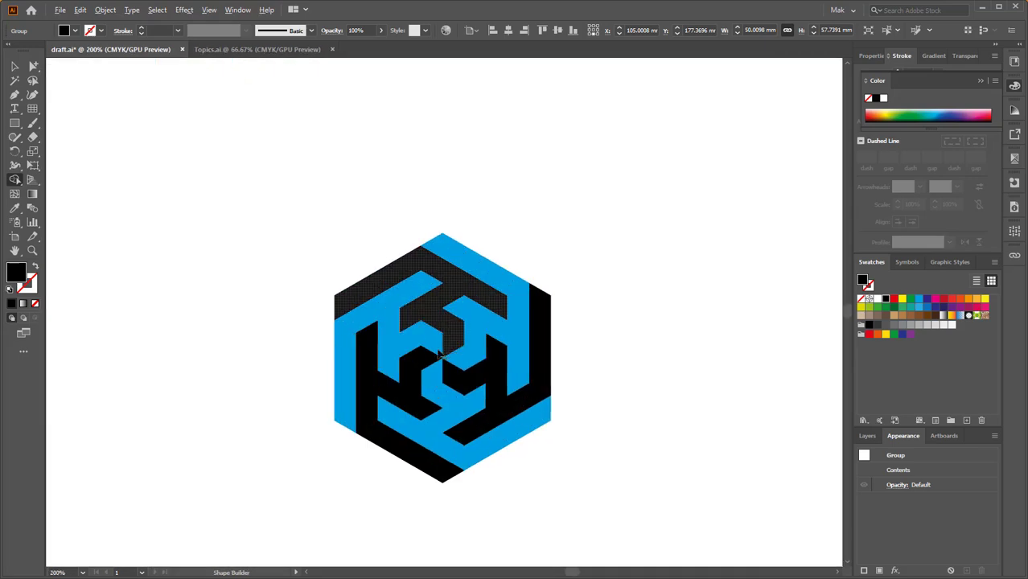
- Select the merged hexagonal design to inspect its anchor points, try moving it, and undo the move
left_click(14, 68)
left_click(476, 308)
scroll(477, 309, "up", 1)
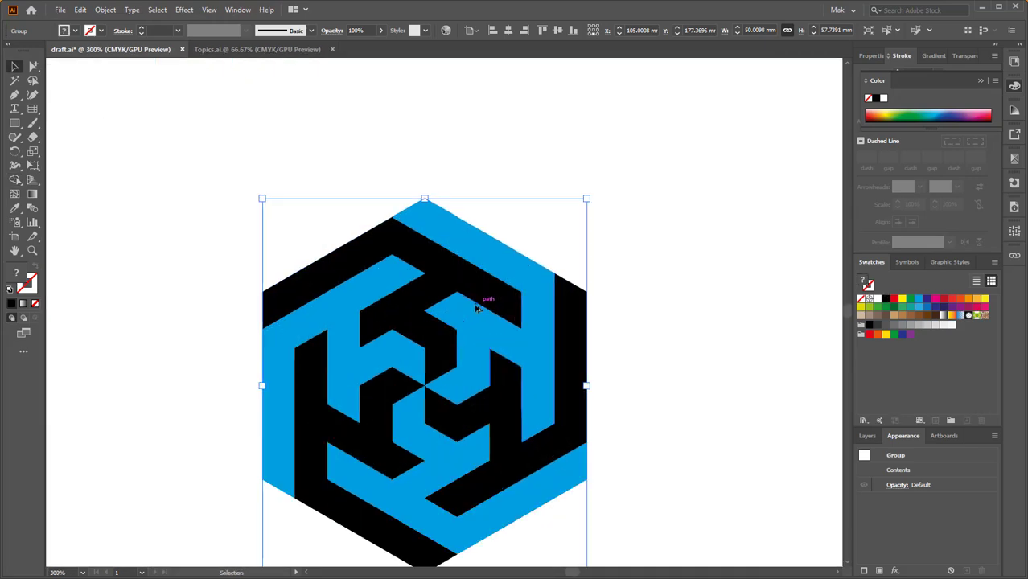
scroll(476, 308, "down", 2)
scroll(482, 291, "up", 1)
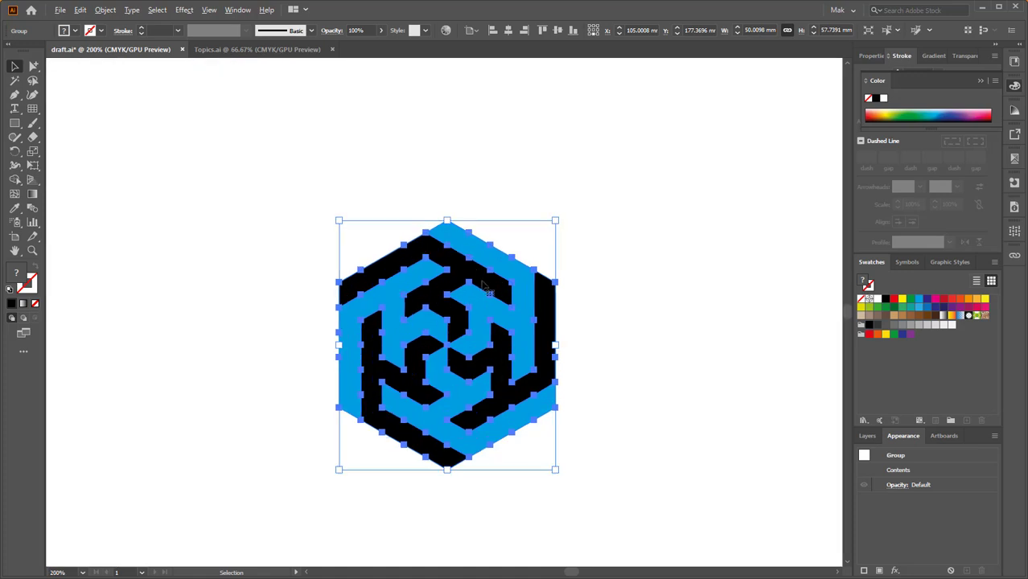
left_click(534, 206)
scroll(486, 278, "up", 2)
left_click_drag(485, 281, 427, 210)
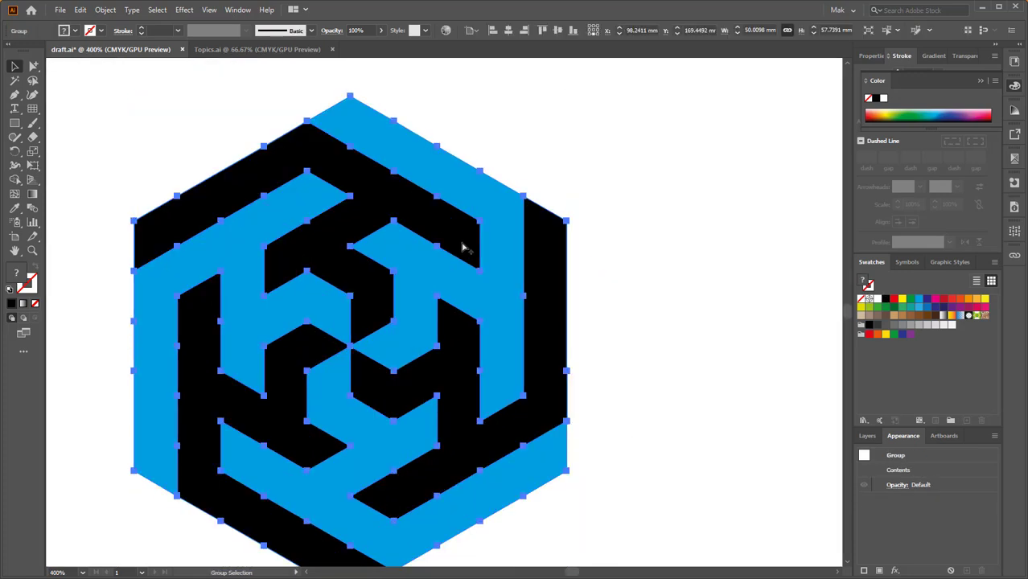
key("ctrl+z")
- Ungroup the hexagonal design and deselect it
scroll(557, 291, "down", 1)
scroll(555, 291, "down", 1)
right_click(551, 299)
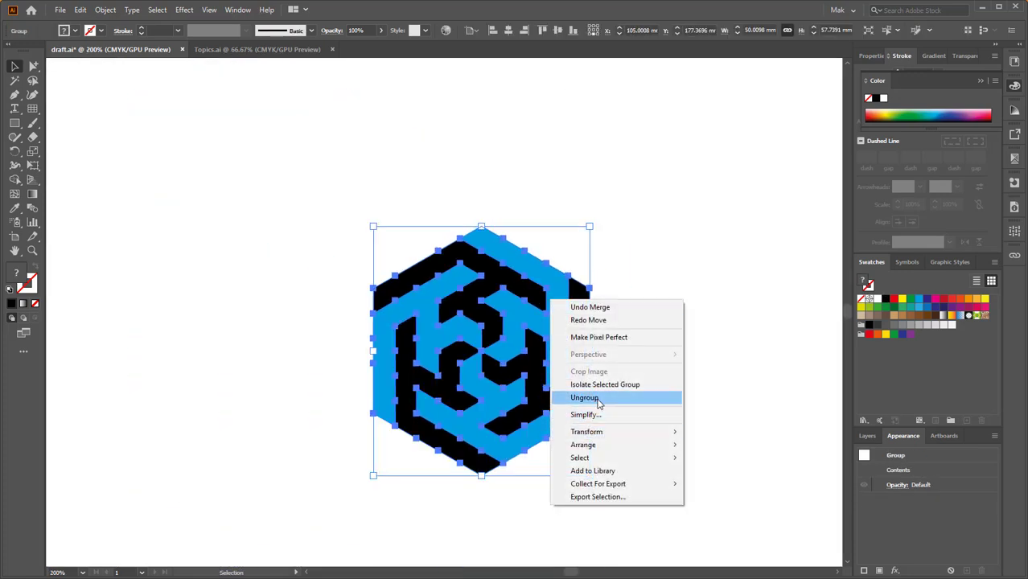
left_click(595, 395)
left_click(600, 281)
- Try moving the ungrouped sets of shapes to check which pieces stay together, and undo each move
left_click_drag(551, 285, 530, 179)
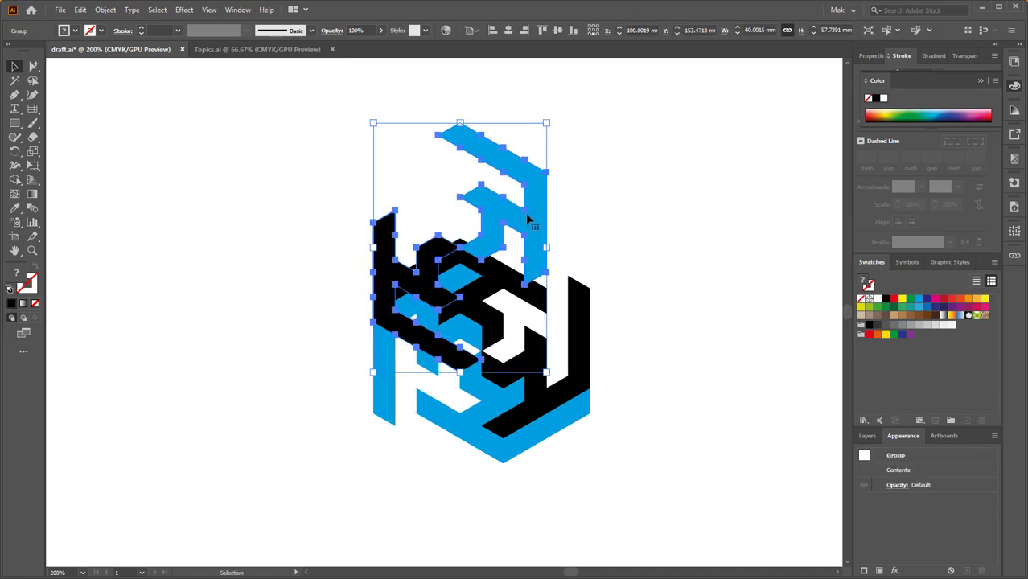
key("ctrl+z")
scroll(527, 254, "up", 2)
left_click(680, 223)
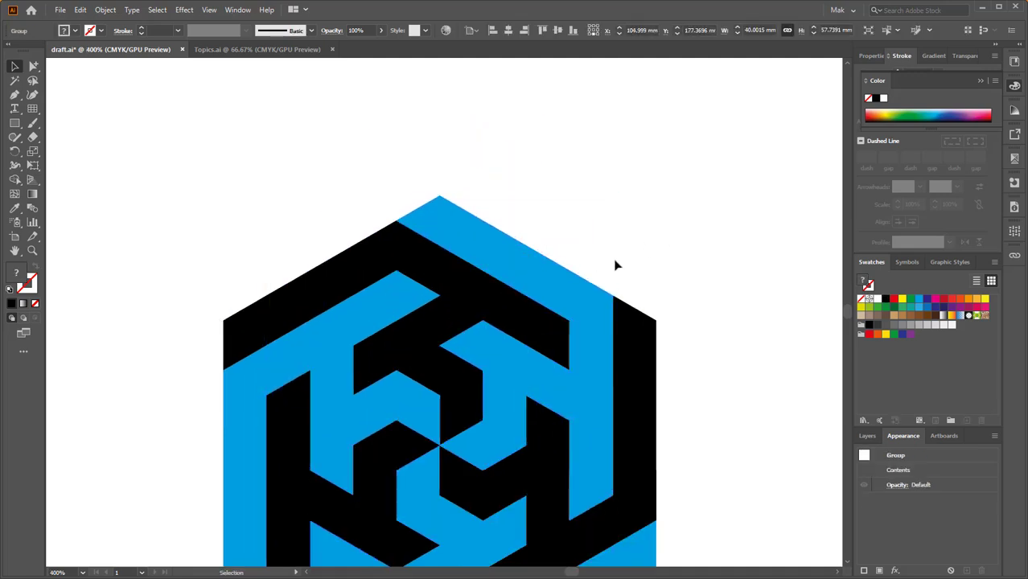
left_click_drag(557, 239, 576, 132)
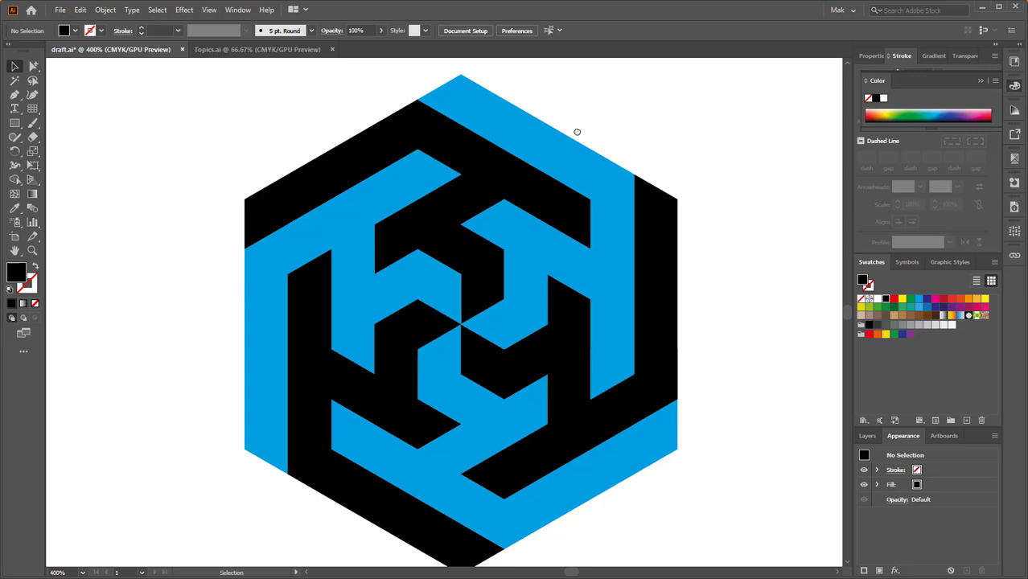
left_click(572, 161)
scroll(584, 143, "up", 2)
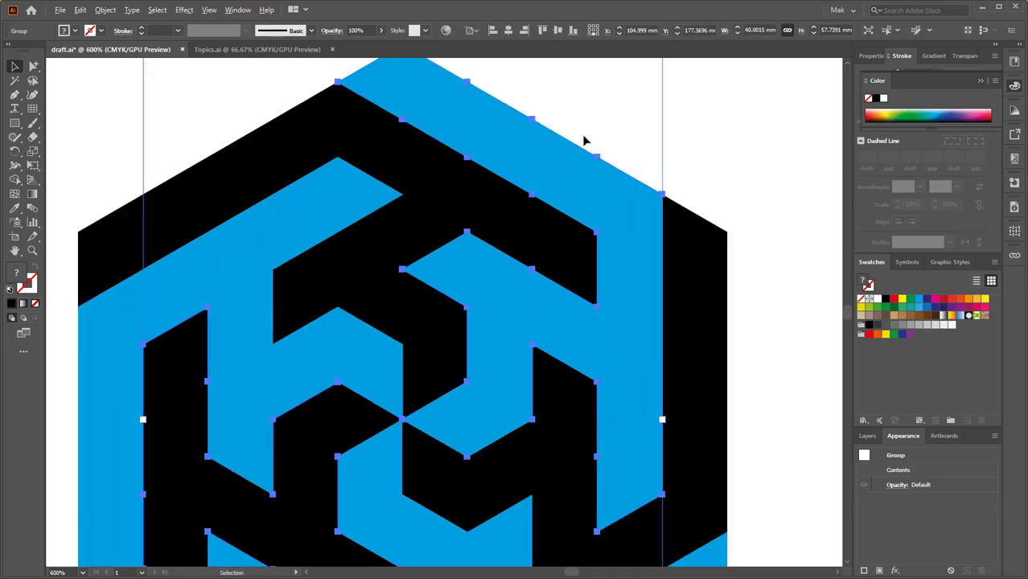
scroll(617, 206, "down", 2)
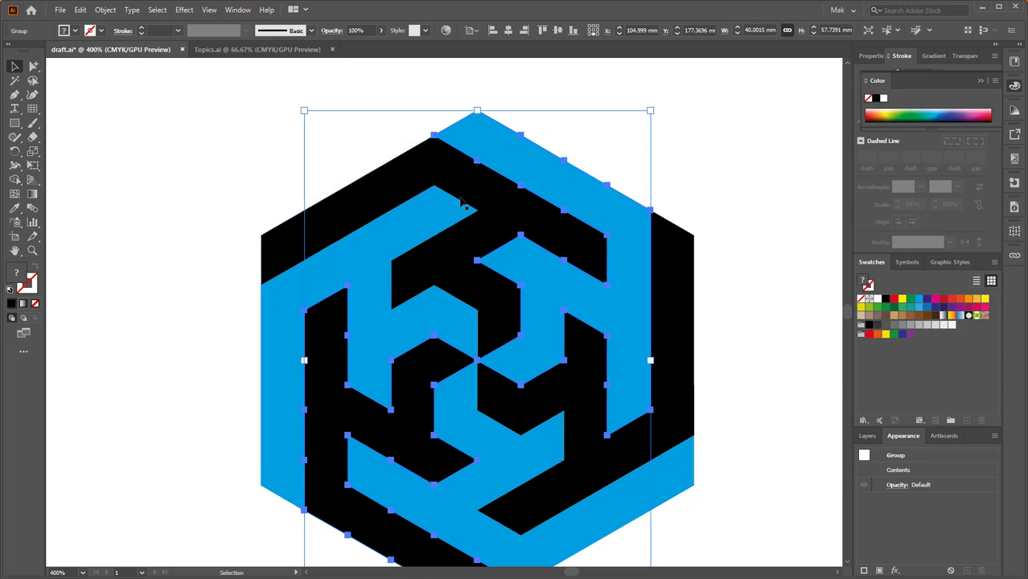
left_click(533, 219)
left_click_drag(544, 229, 517, 179)
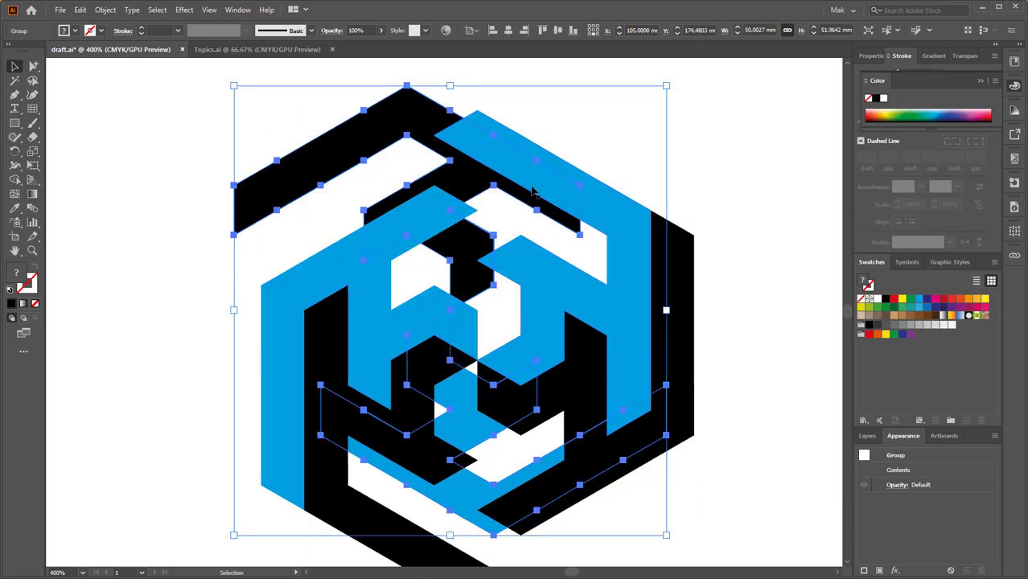
key("ctrl+z")
- Select all pieces of the hexagonal design and open the full Simplify options
scroll(574, 256, "down", 2)
left_click_drag(604, 262, 567, 251)
left_click_drag(651, 135, 345, 490)
right_click(519, 268)
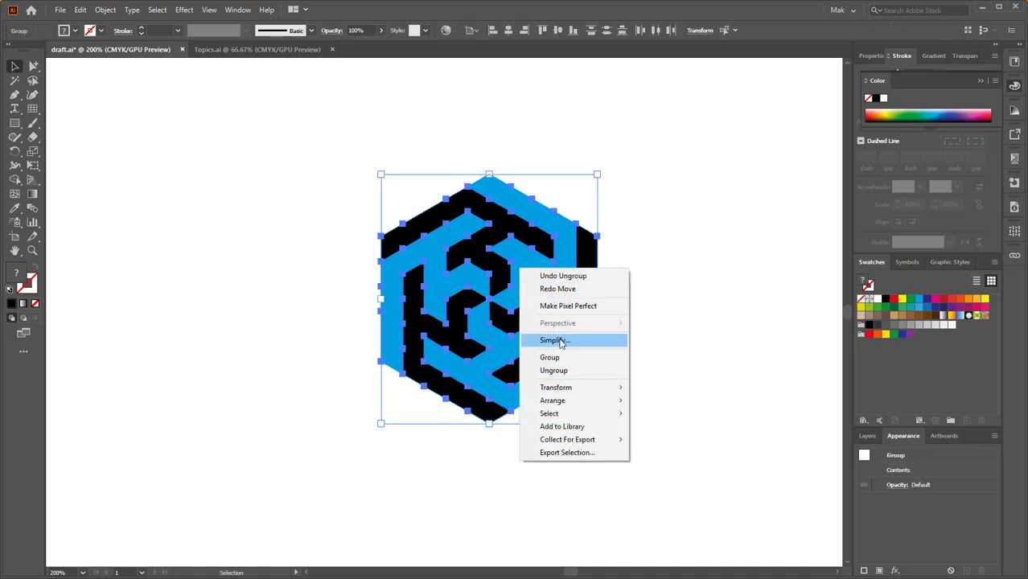
left_click(562, 340)
left_click(503, 326)
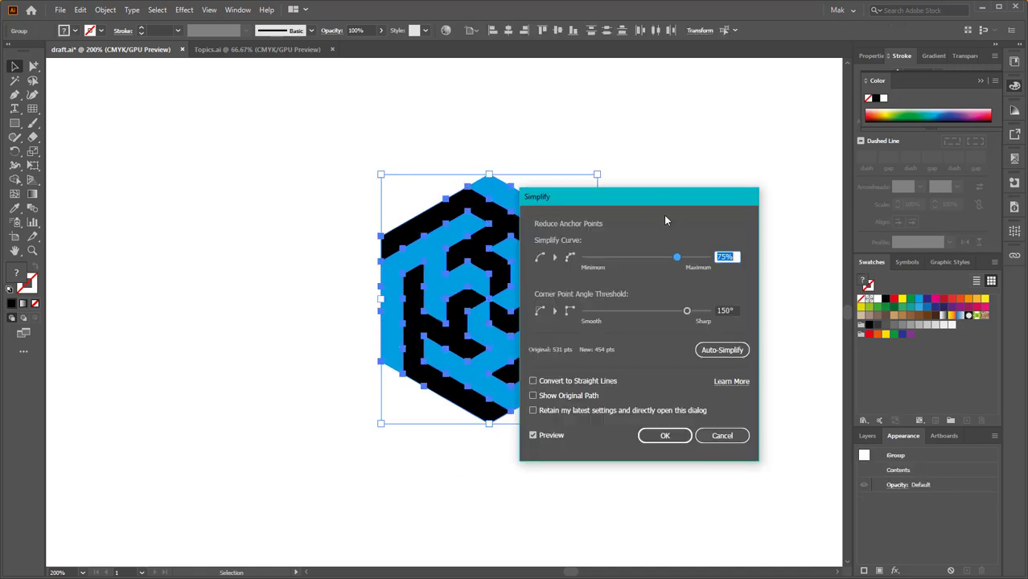
- Simplify the design's paths with Convert to Straight Lines enabled and a corner point angle threshold of 30°
left_click_drag(664, 203, 816, 188)
left_click(690, 369)
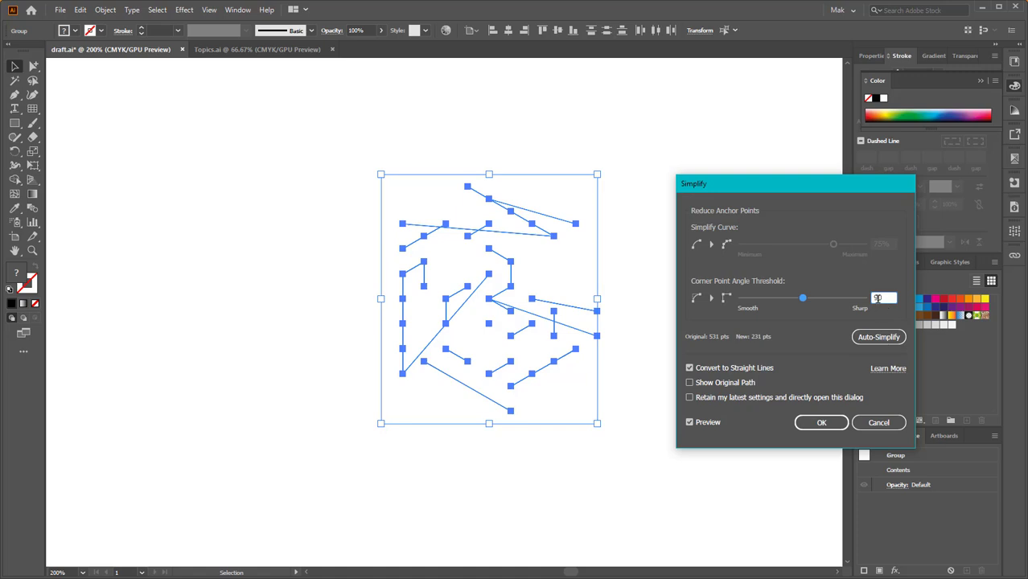
left_click(802, 299)
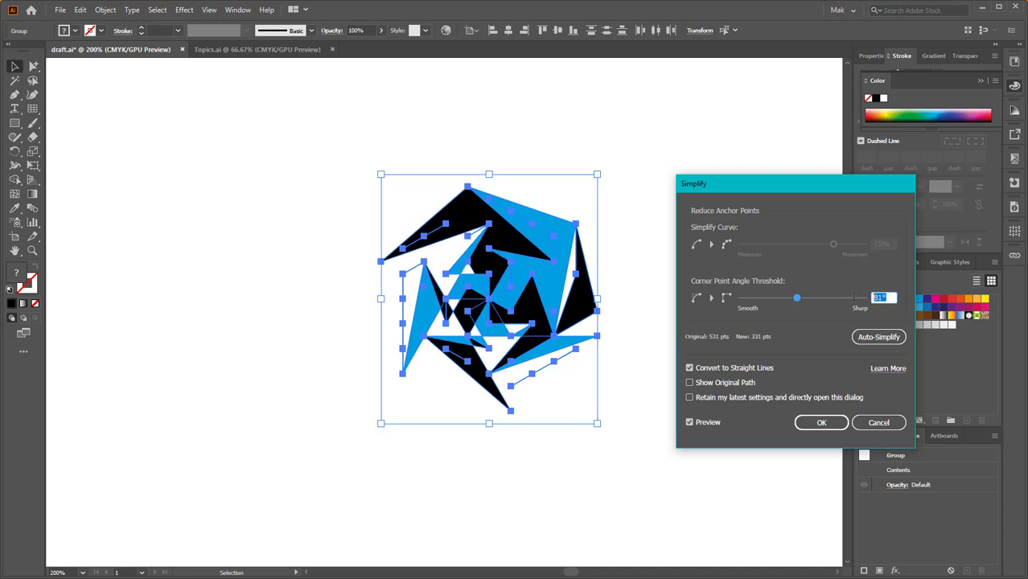
type("30")
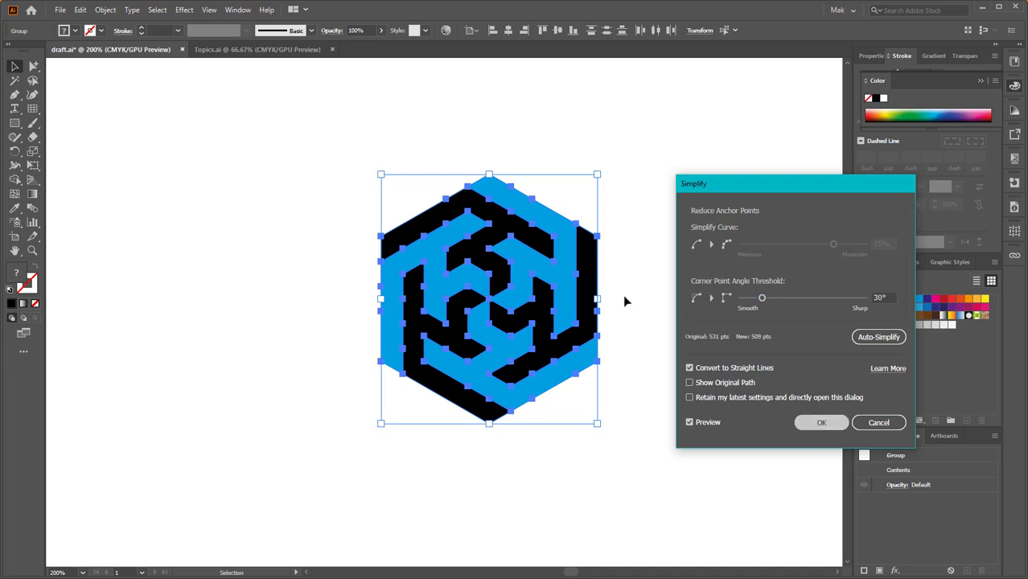
key("Return")
- Delete the two redundant anchor points along the outer edge of the upper-right blue arm with the Pen tool
scroll(513, 203, "up", 4)
scroll(562, 201, "down", 2)
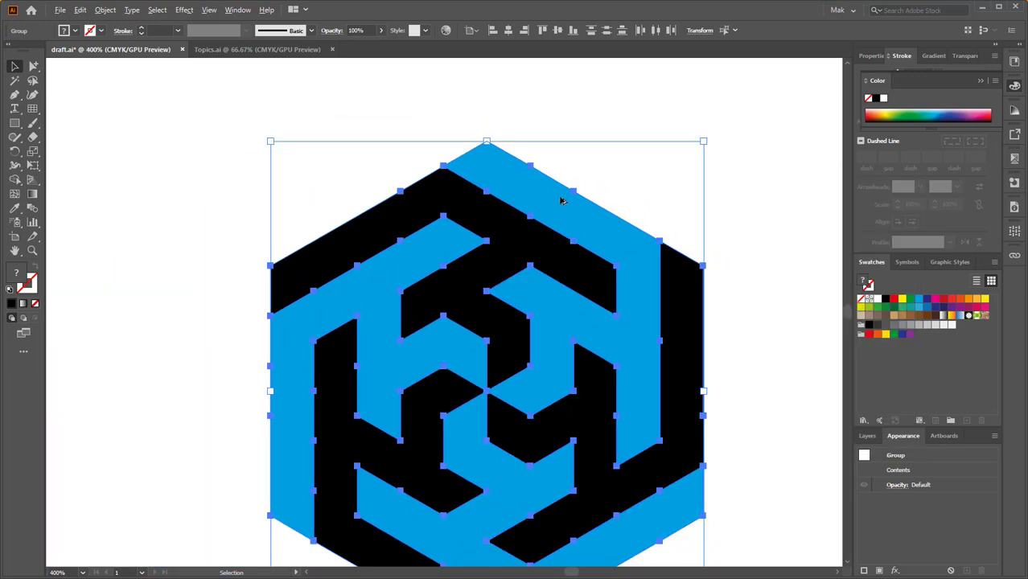
scroll(561, 200, "down", 1)
scroll(562, 197, "up", 2)
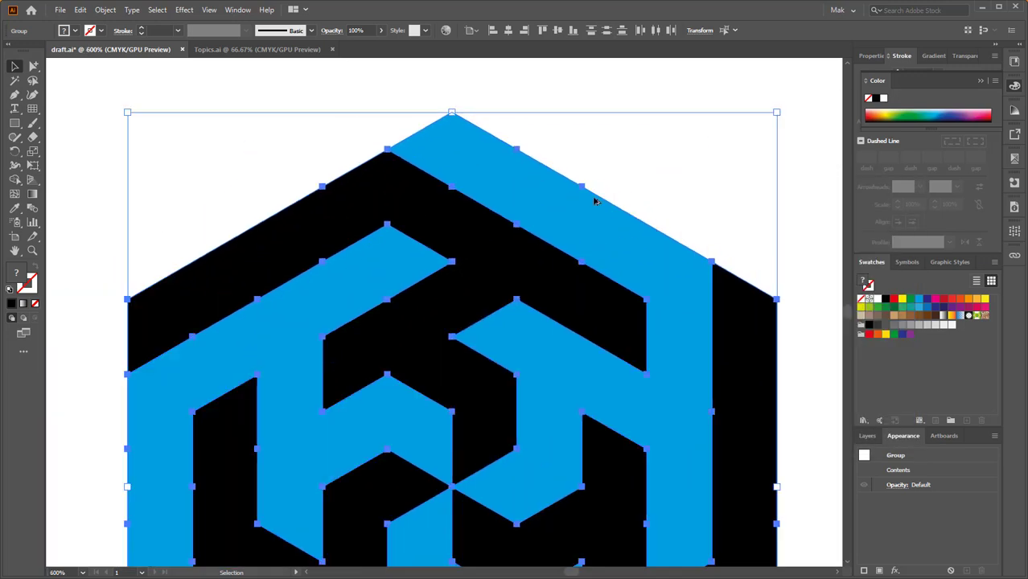
key("p")
left_click(582, 186, "ctrl")
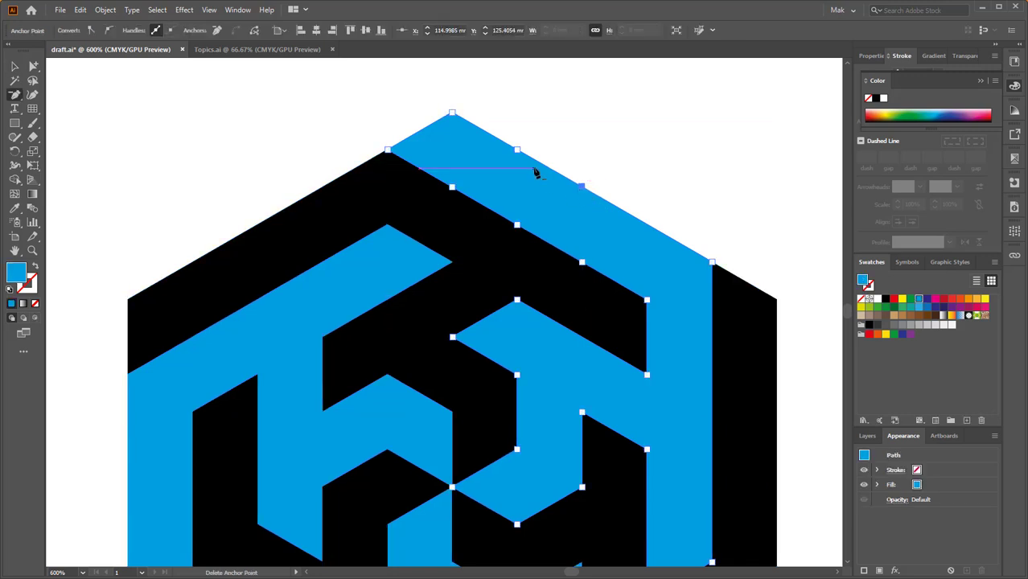
left_click(581, 185)
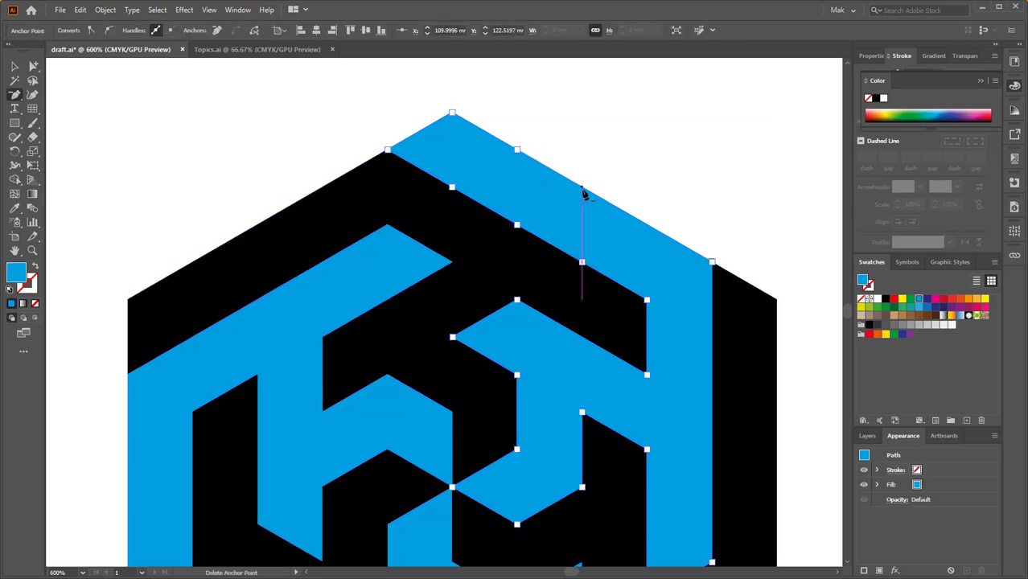
left_click(517, 150)
- Delete the redundant anchor points along the inner edge of the upper-right blue arm
scroll(555, 197, "down", 3)
scroll(595, 232, "up", 3)
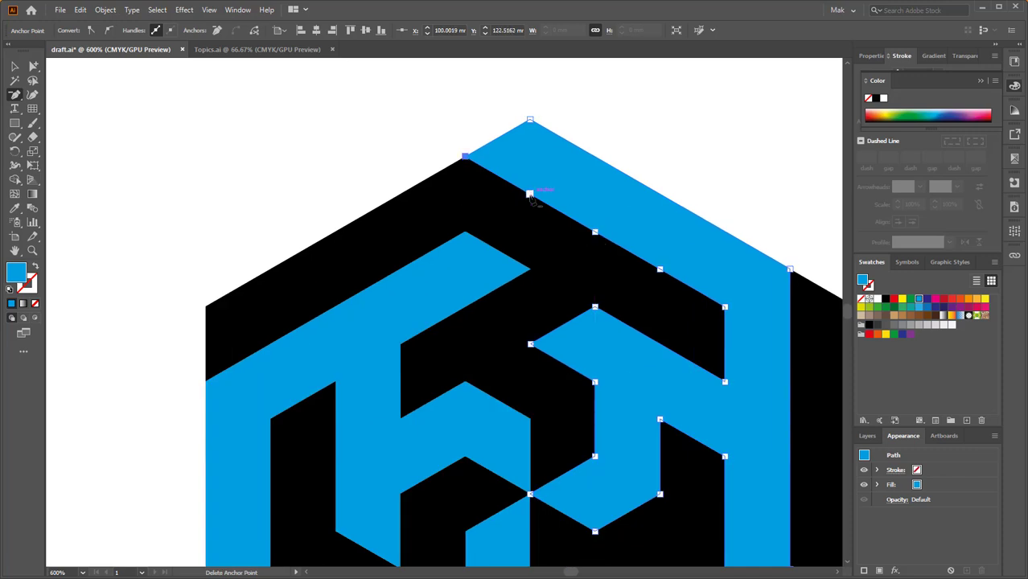
left_click(594, 232)
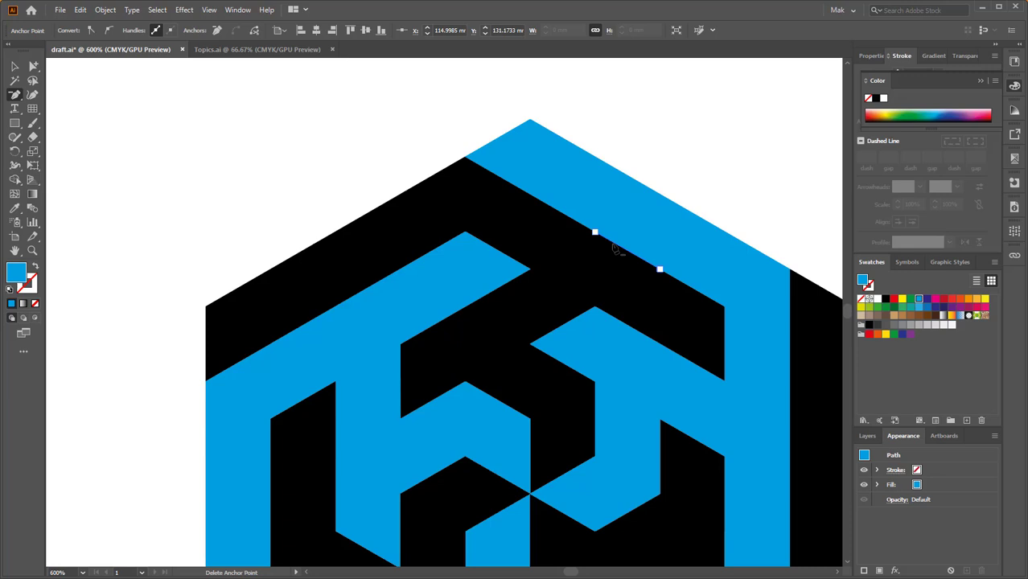
left_click(660, 270)
scroll(610, 300, "down", 3)
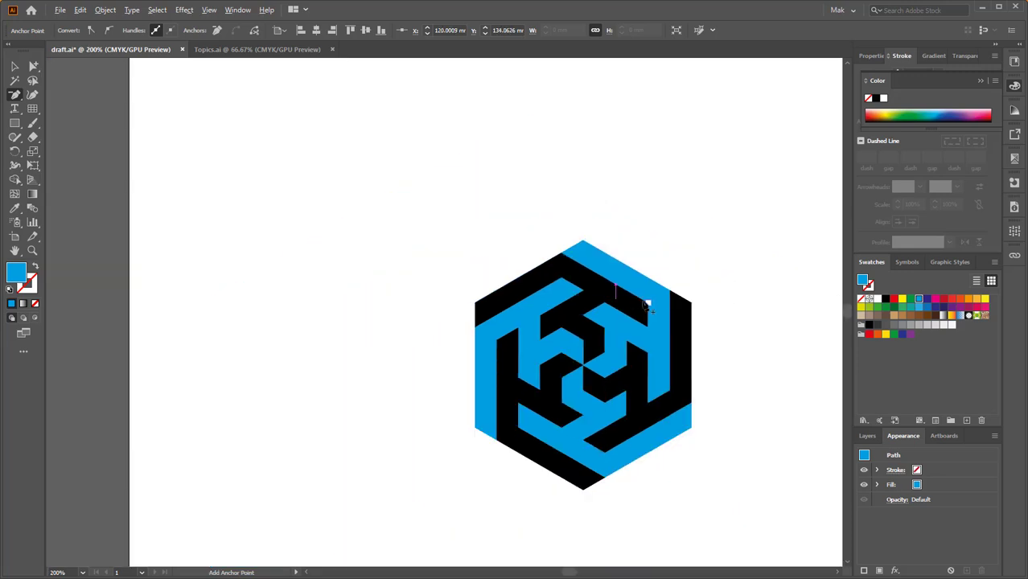
- Examine the merged pieces of the hexagonal design after the anchor-point cleanup
key("v")
left_click(633, 304)
scroll(633, 304, "up", 1)
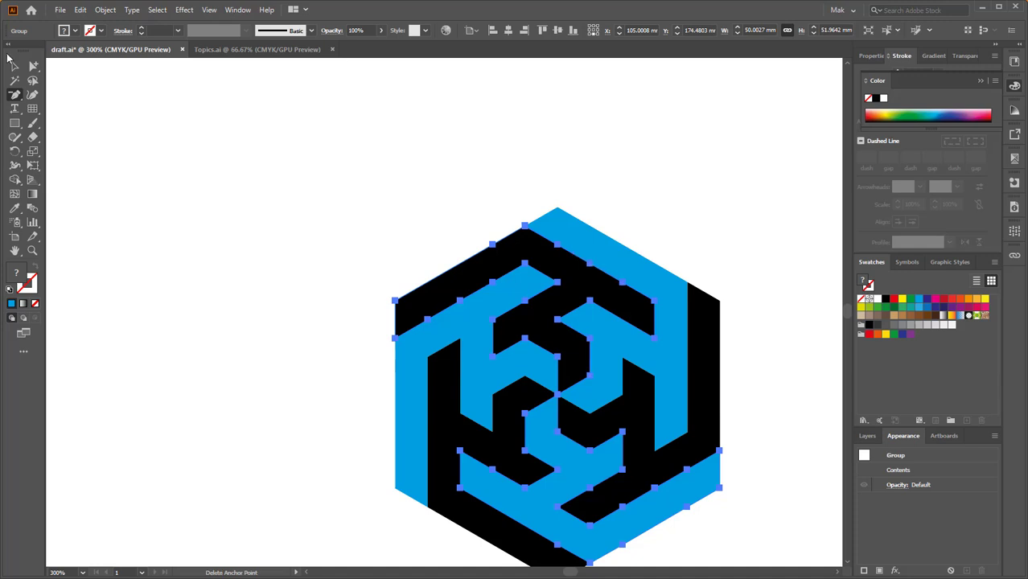
left_click(505, 211)
left_click_drag(609, 274, 510, 177)
scroll(513, 231, "down", 1)
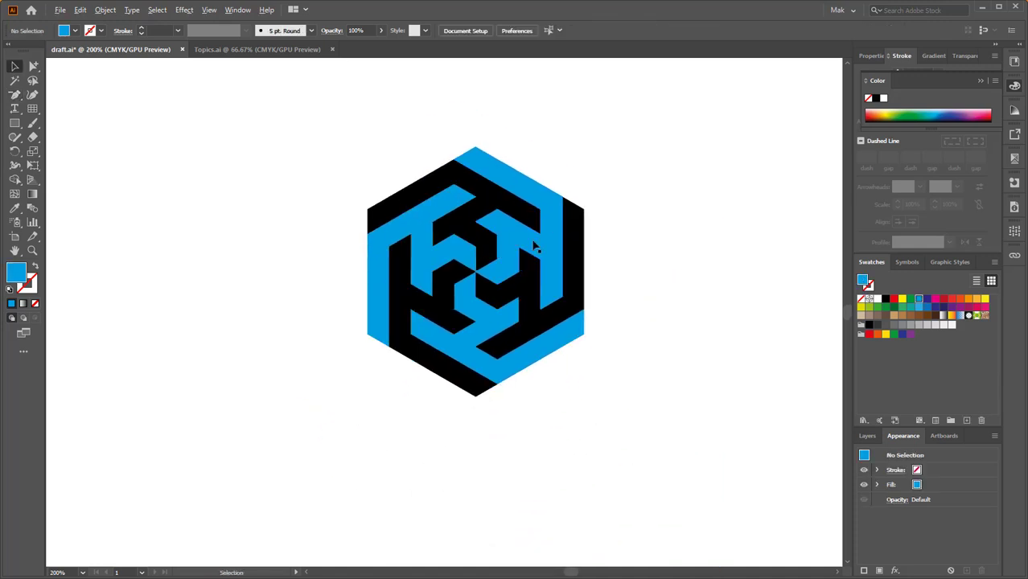
left_click_drag(547, 237, 558, 266)
scroll(557, 265, "down", 2)
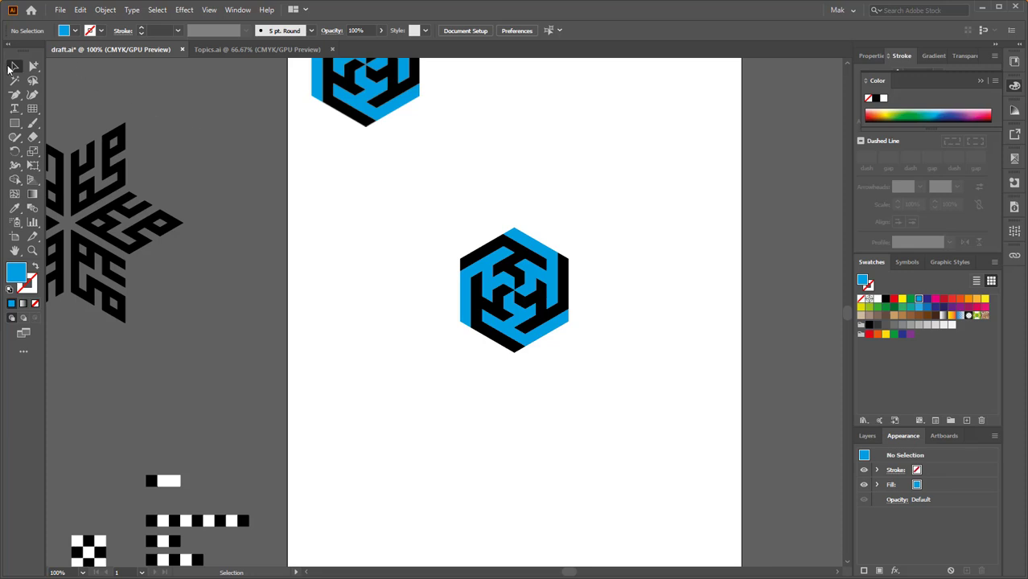
scroll(588, 349, "down", 2)
- Move the finished hexagonal design to the upper-left corner of the page
left_click_drag(568, 328, 403, 187)
key("ctrl+z")
left_click(599, 323)
scroll(568, 330, "up", 1)
left_click_drag(615, 233, 507, 389)
left_click_drag(551, 320, 453, 192)
left_click_drag(342, 144, 342, 145)
- Examine the grid-based petal group of the six-pointed Kufic star beside the page
left_click(466, 282)
scroll(467, 282, "up", 1)
left_click_drag(214, 280, 276, 312)
left_click(551, 365)
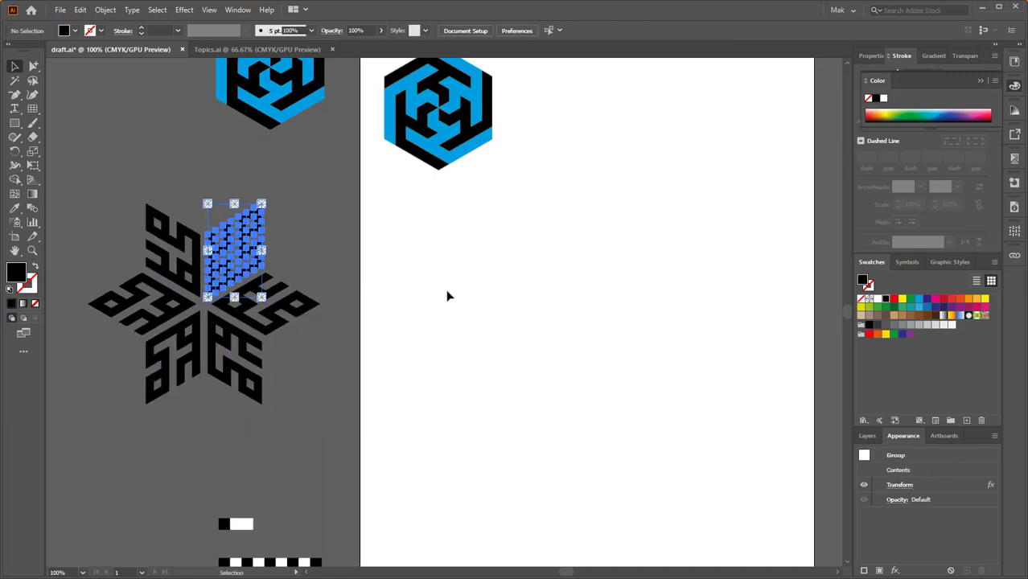
left_click(519, 308)
scroll(519, 308, "up", 1)
scroll(519, 308, "down", 1)
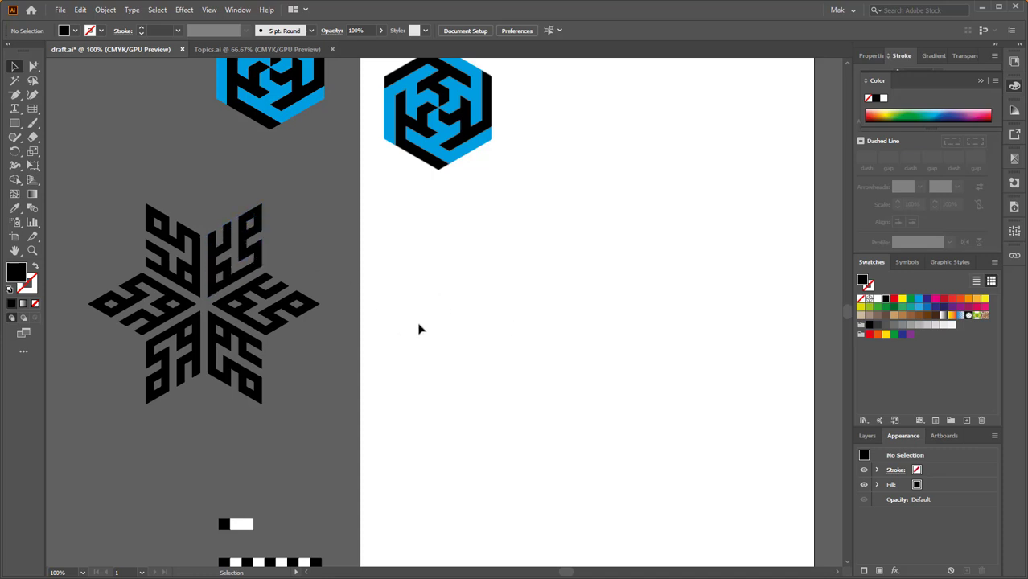
- Create a rectangular grid 35 mm wide and 120 mm high with 0 horizontal and 6 vertical dividers
left_click(33, 110)
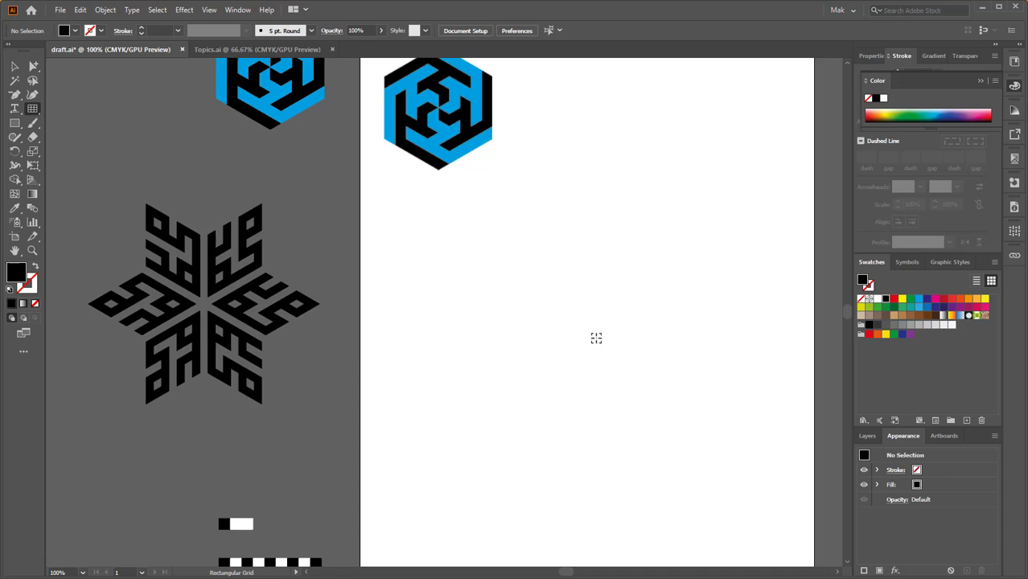
left_click(633, 339)
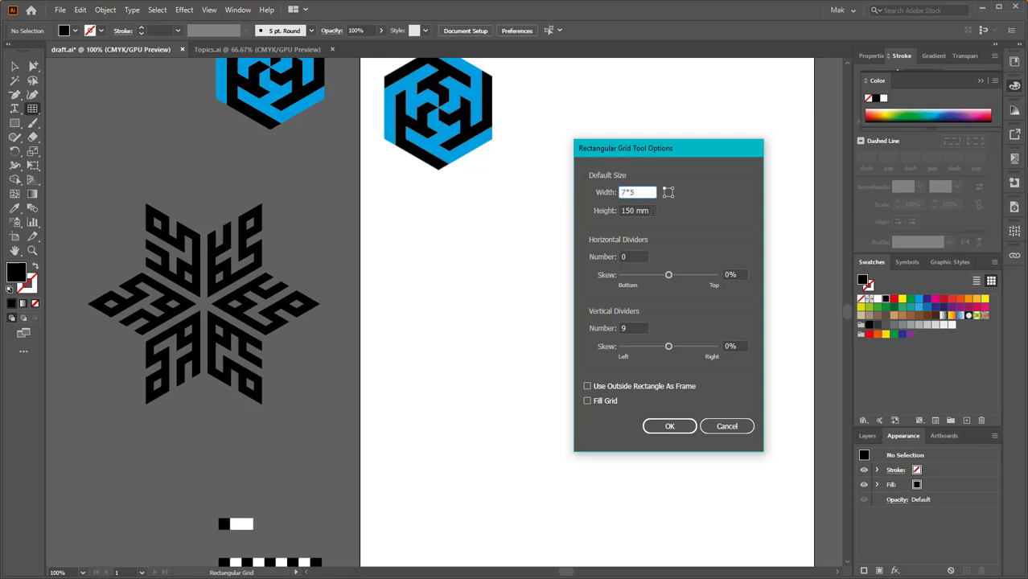
key("Tab")
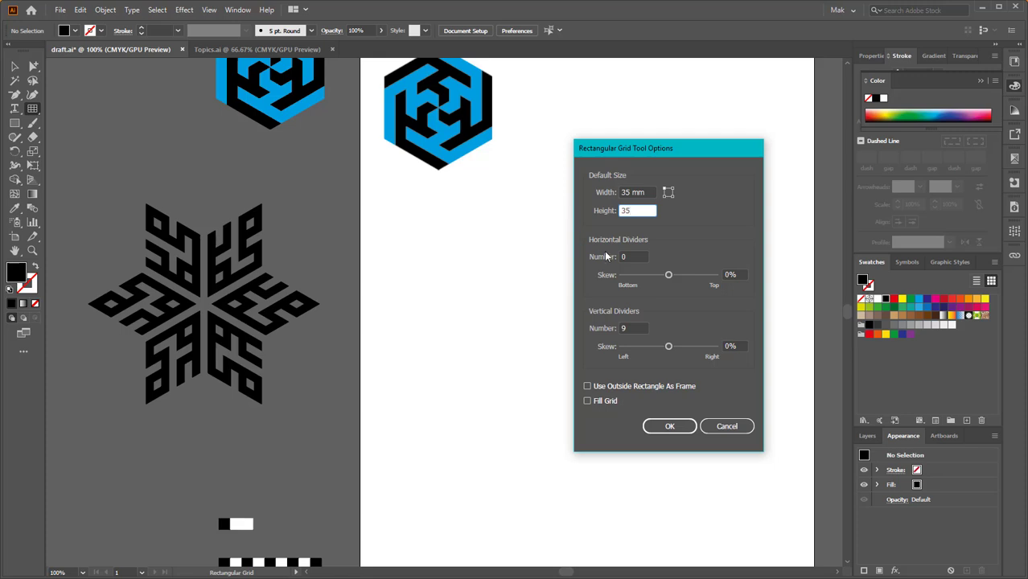
key("Tab")
key("Tab")
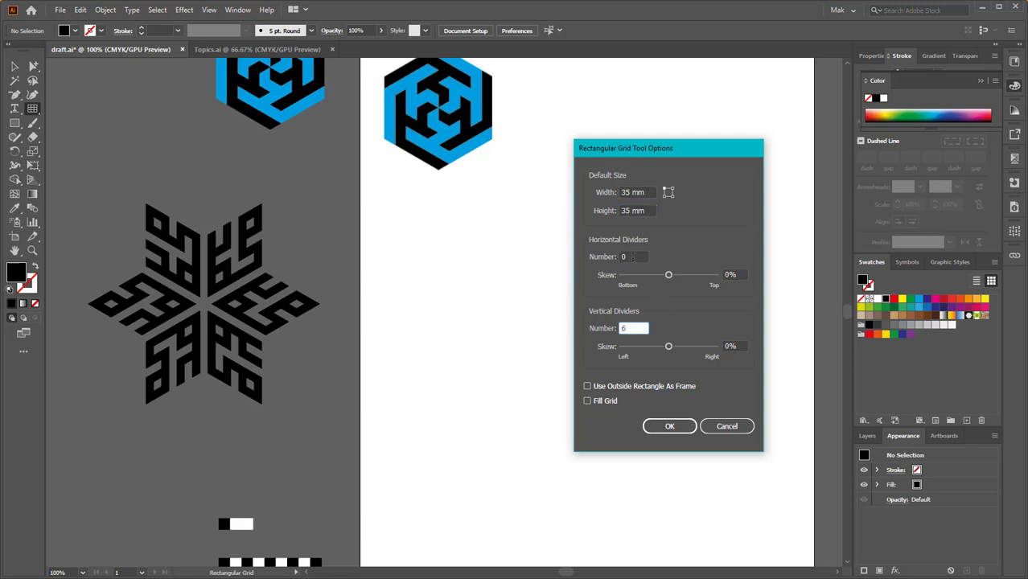
left_click(633, 256)
left_click(652, 210)
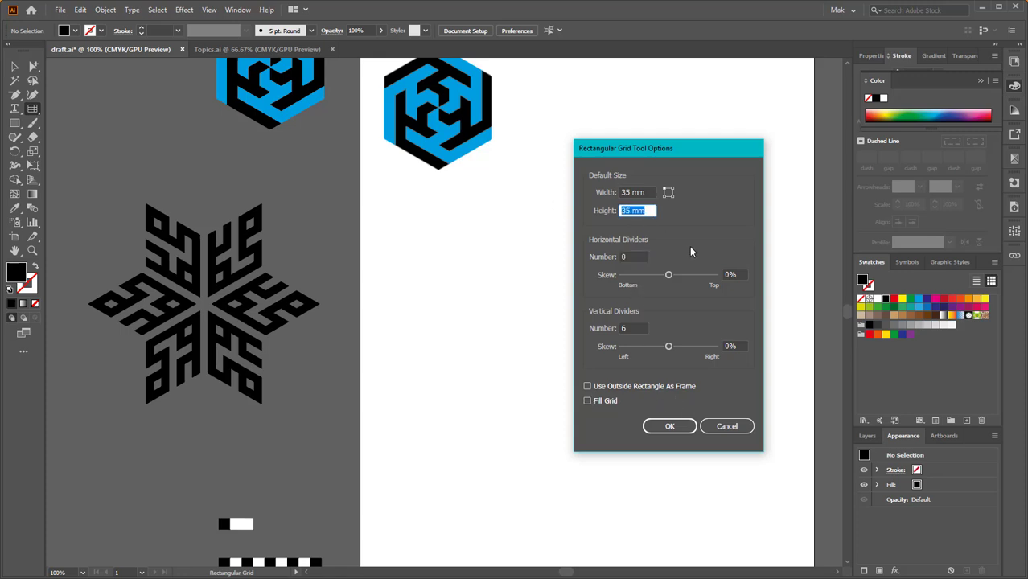
type("120")
key("shift+Tab")
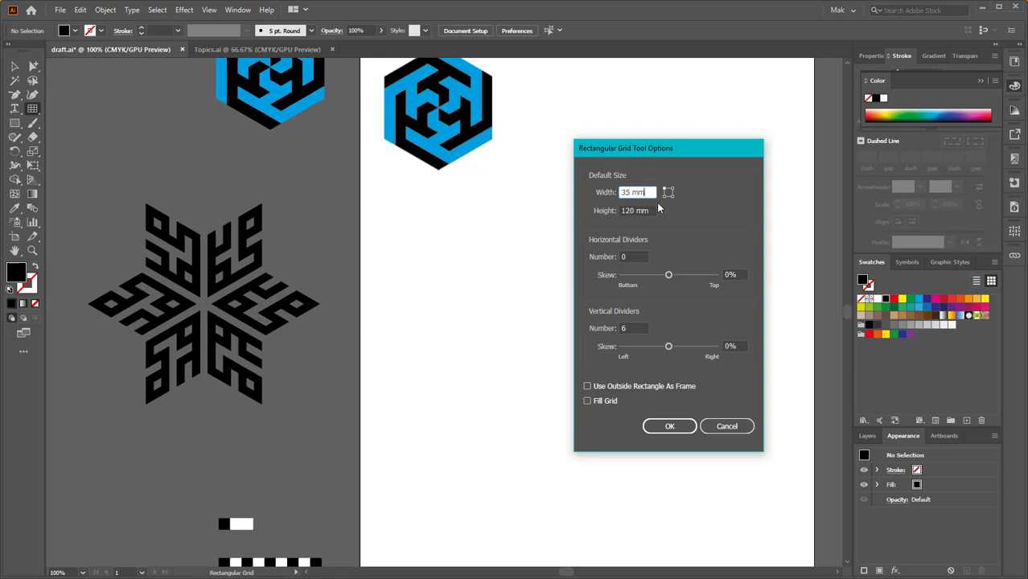
left_click(683, 424)
- Give the new grid the default white fill and black 1 pt stroke
key("ctrl+minus")
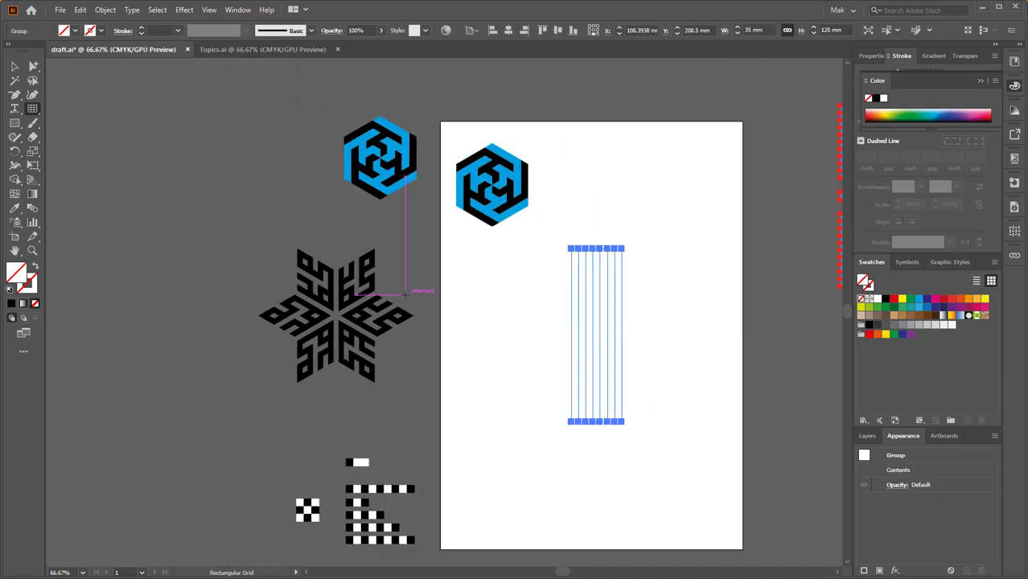
key("d")
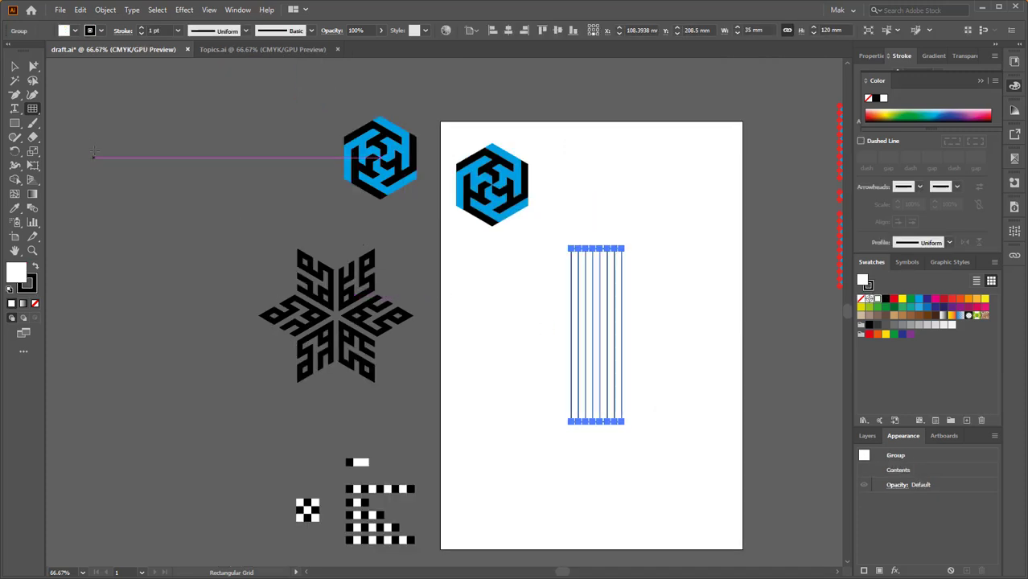
left_click(13, 67)
left_click(670, 338)
- Delete the horizontal line along the grid's top edge in isolation mode
scroll(617, 315, "up", 1)
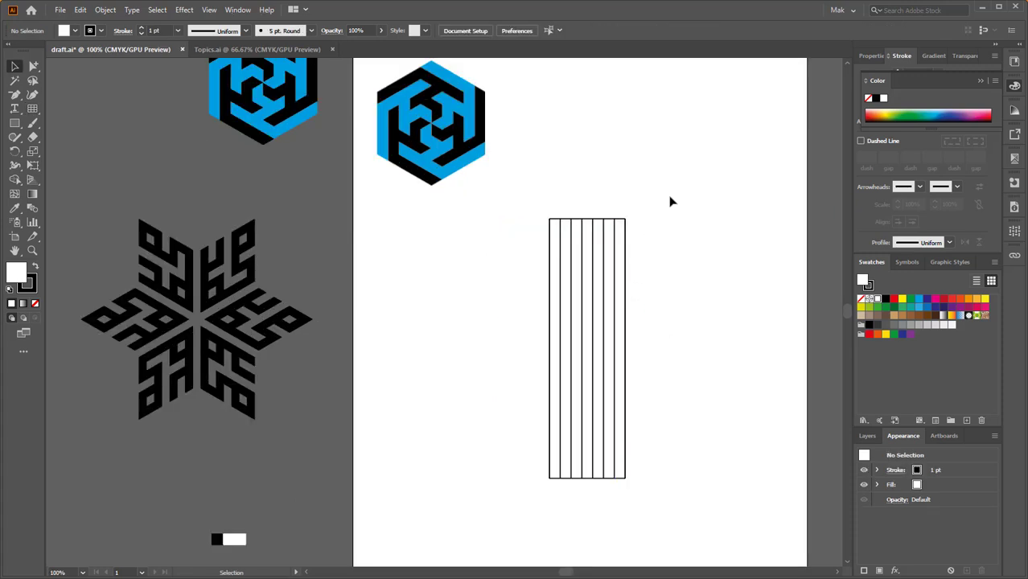
left_click(622, 223)
scroll(623, 223, "up", 3)
double_click(622, 223)
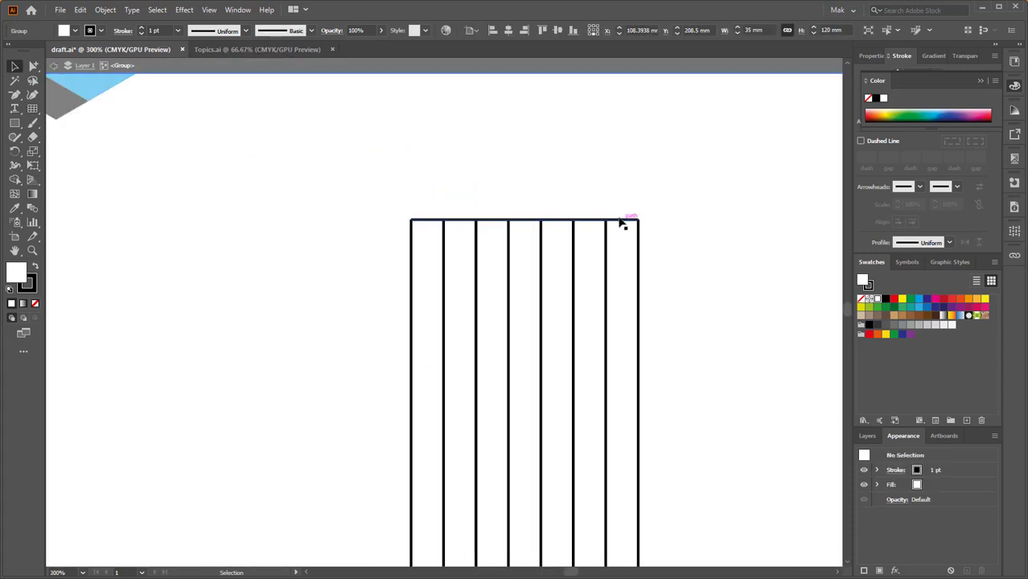
left_click(622, 221)
key("Delete")
scroll(587, 202, "down", 3)
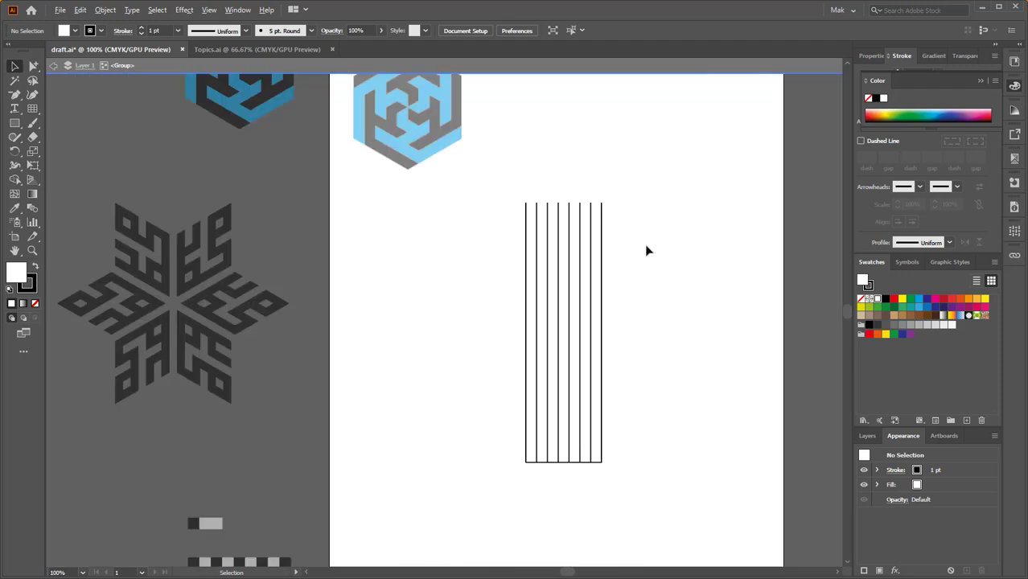
double_click(613, 392)
- Delete the horizontal line along the grid's bottom edge, leaving only vertical lines in the group
left_click(597, 465)
scroll(597, 460, "up", 3)
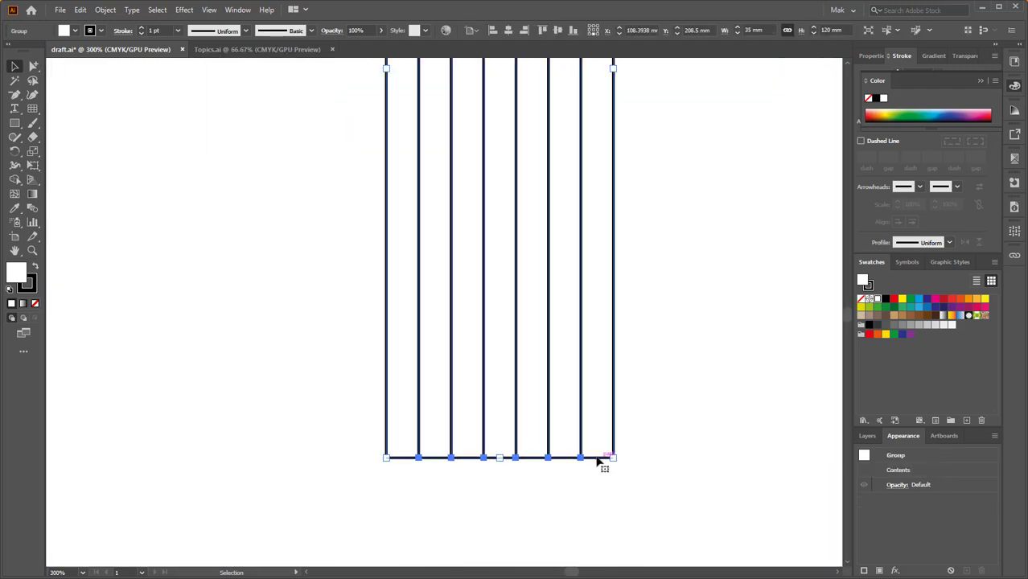
double_click(600, 462)
left_click(618, 460)
key("Delete")
double_click(703, 420)
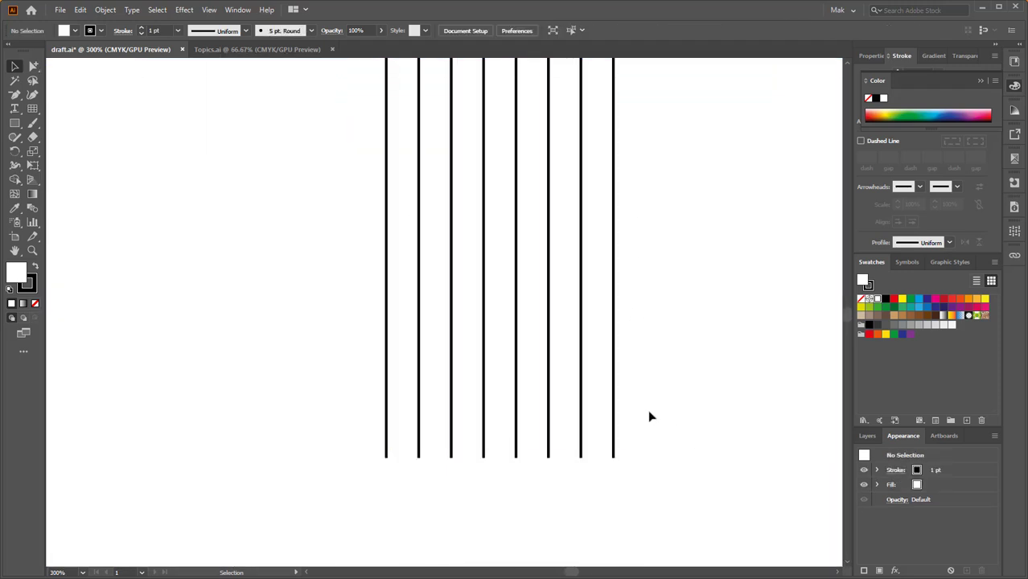
- Rotate a copy of the vertical line group by 120° about its centre
left_click(614, 410)
scroll(623, 417, "down", 1)
scroll(623, 420, "down", 3)
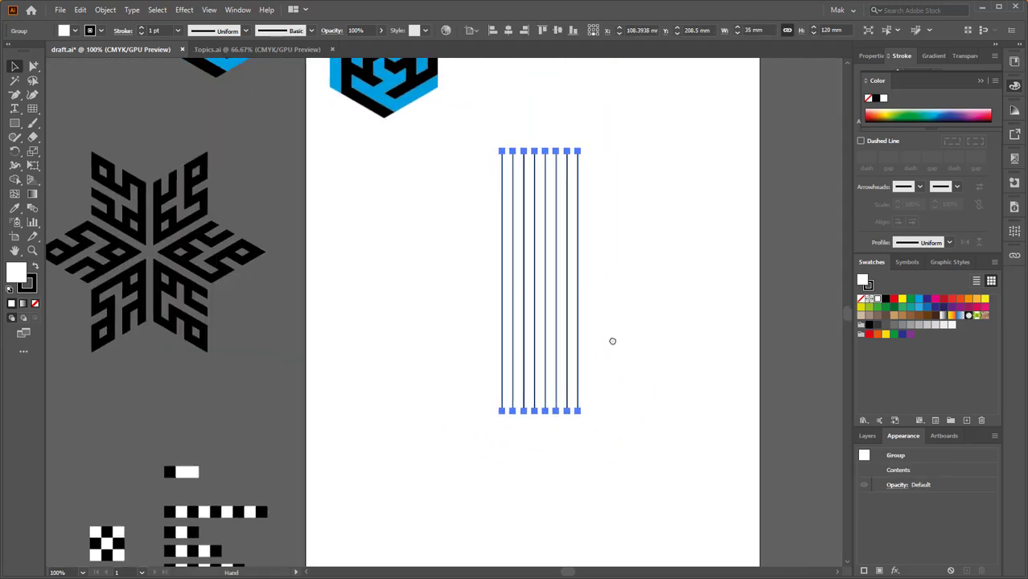
left_click(643, 269)
left_click(577, 270)
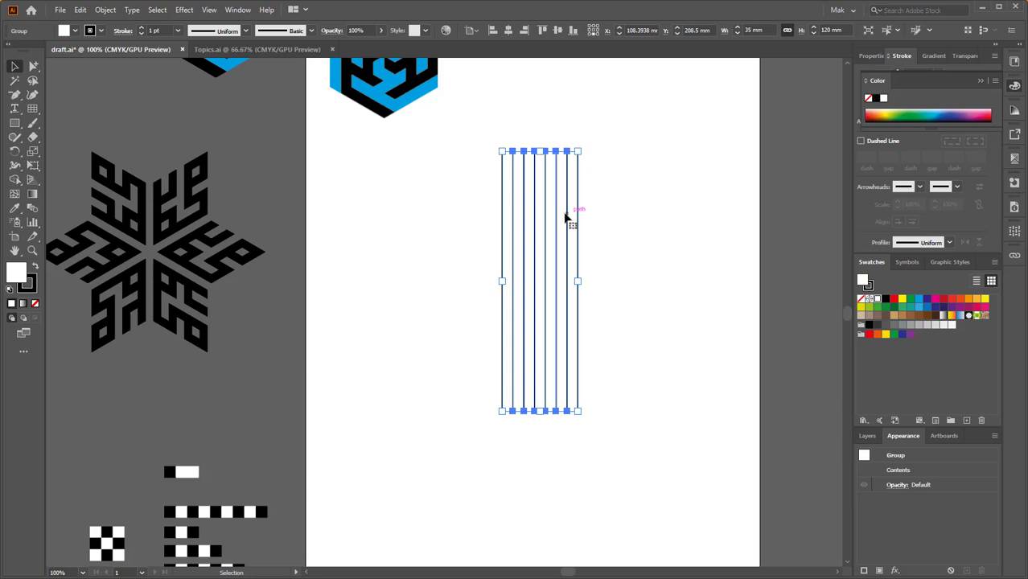
key("r")
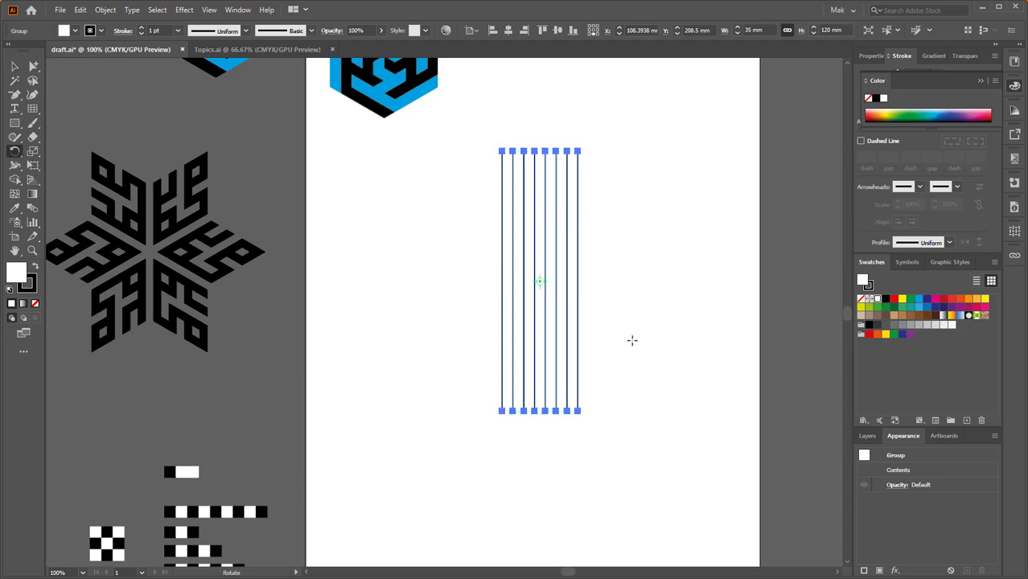
key("Return")
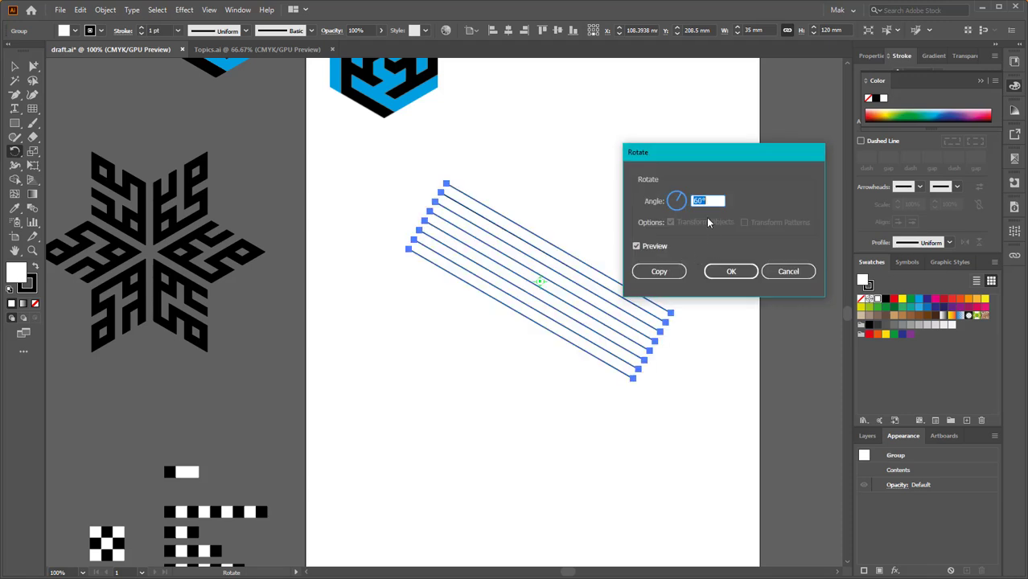
type("120")
left_click(653, 271)
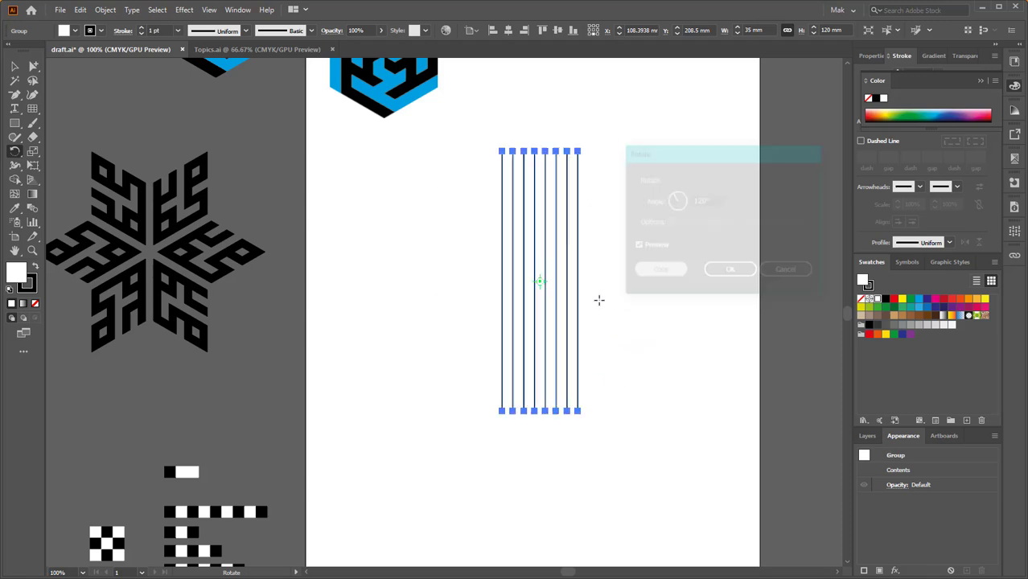
left_click(16, 67)
left_click(749, 366)
scroll(621, 309, "down", 1)
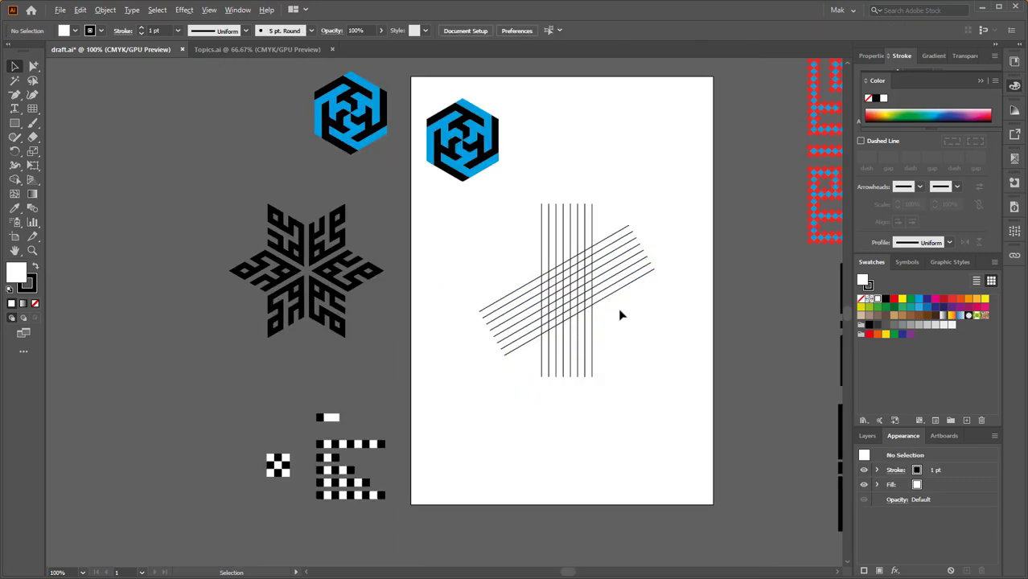
- Trim the line ends outside the overlap of both line groups with Shape Builder, leaving a rhombus grid
left_click_drag(649, 303, 695, 333)
scroll(647, 346, "up", 1)
left_click_drag(738, 180, 519, 448)
scroll(629, 264, "up", 3)
scroll(626, 273, "down", 1)
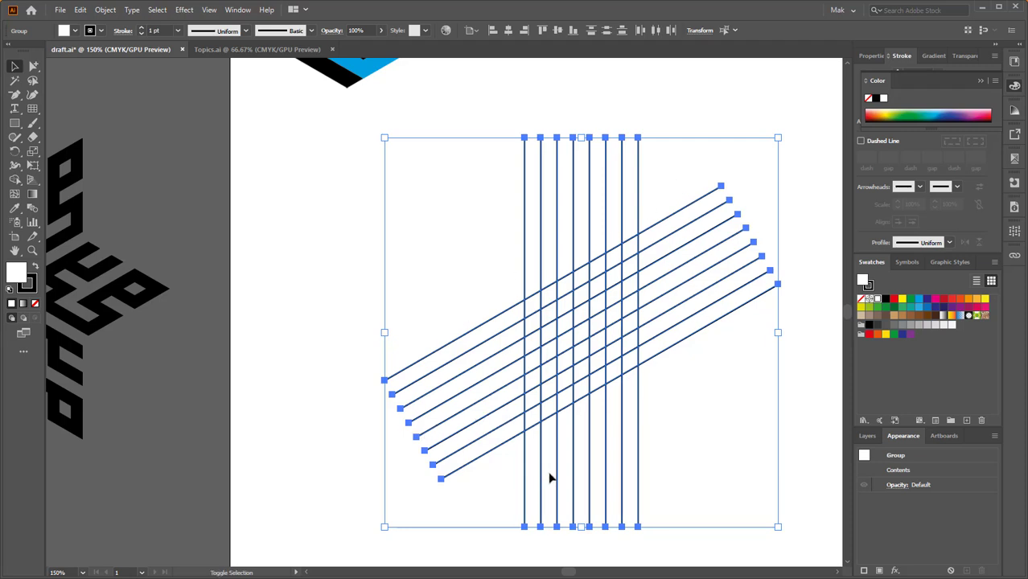
key("shift+m")
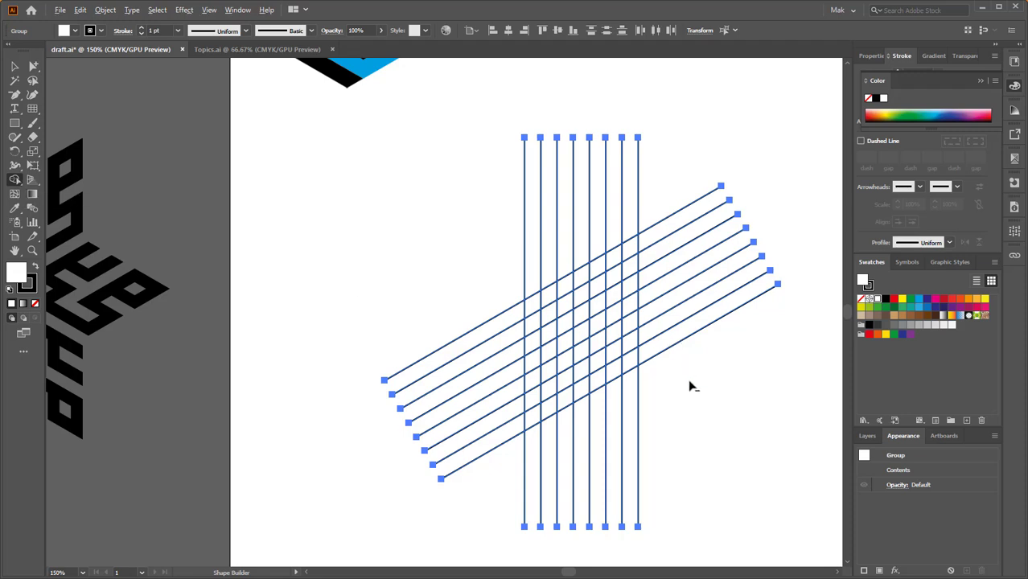
mouse_move(688, 385)
left_mouse_down()
mouse_move(665, 180)
mouse_move(491, 250)
mouse_move(483, 493)
left_mouse_up()
left_click_drag(716, 455, 497, 481)
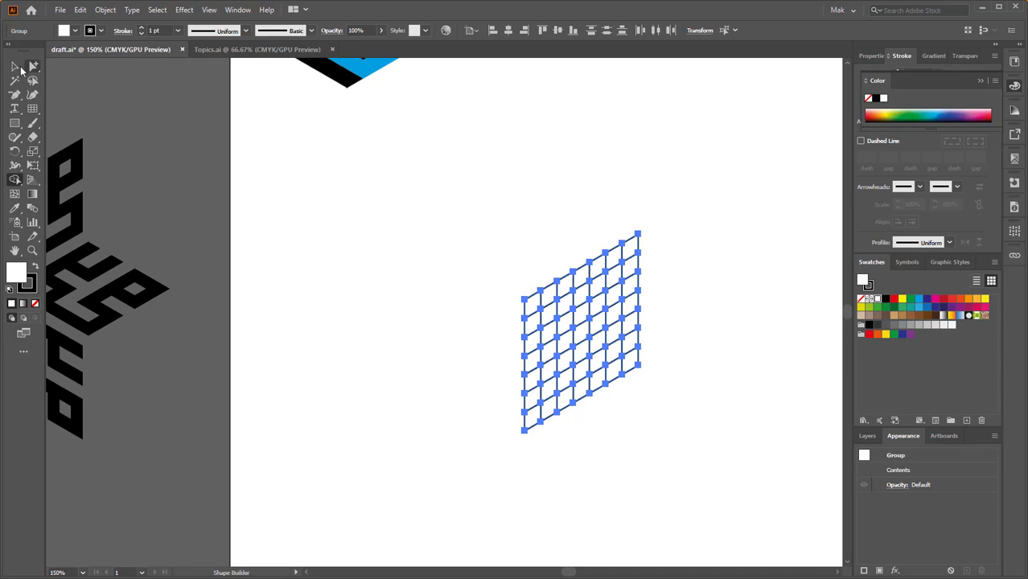
left_click(16, 67)
left_click(521, 239)
scroll(574, 338, "down", 2)
scroll(629, 345, "up", 2)
left_click_drag(590, 193, 608, 262)
left_click(608, 328)
key("ctrl+minus")
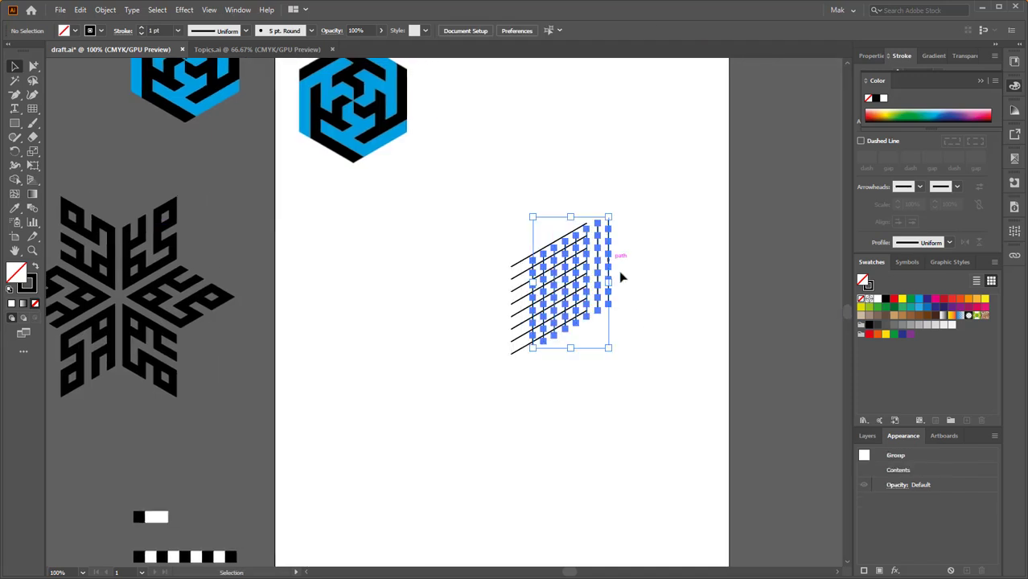
key("ctrl+z")
- Group the vertical and slanted line sets into one rhombus grid
left_click_drag(604, 183, 561, 269)
left_click(561, 271)
key("a")
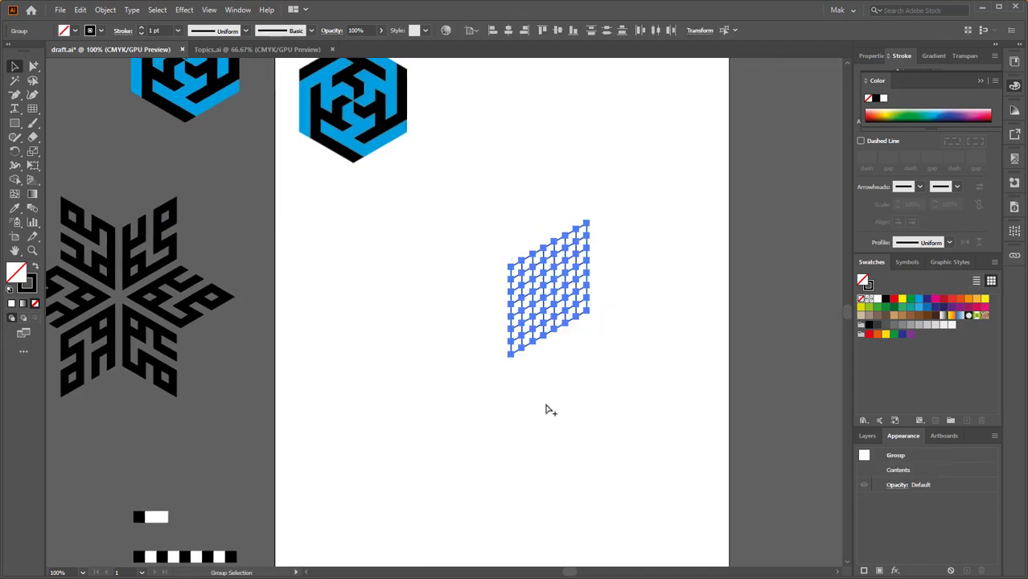
key("v")
left_click(558, 271)
key("ctrl+plus")
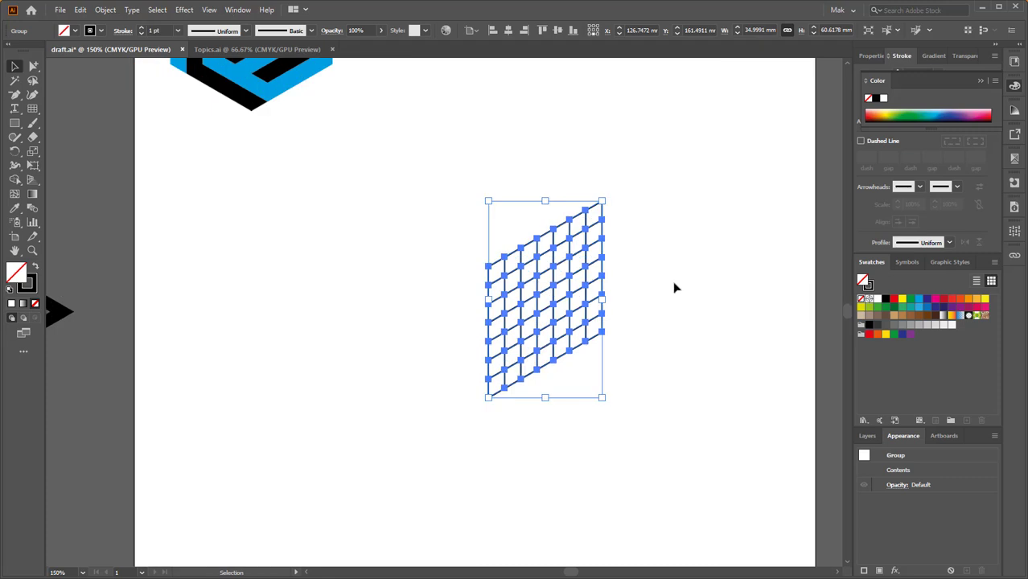
- Start a Transform effect on the grouped rhombus grid with its bottom-left corner as the reference point
left_click(630, 310)
left_click(554, 321)
key("ctrl+plus")
key("ctrl+minus")
key("ctrl+minus")
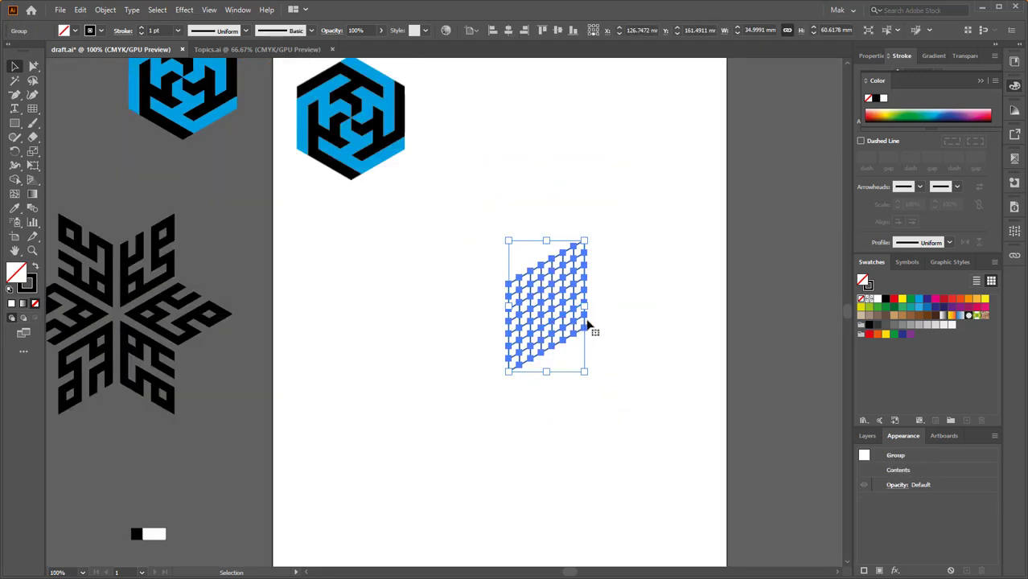
left_click(184, 10)
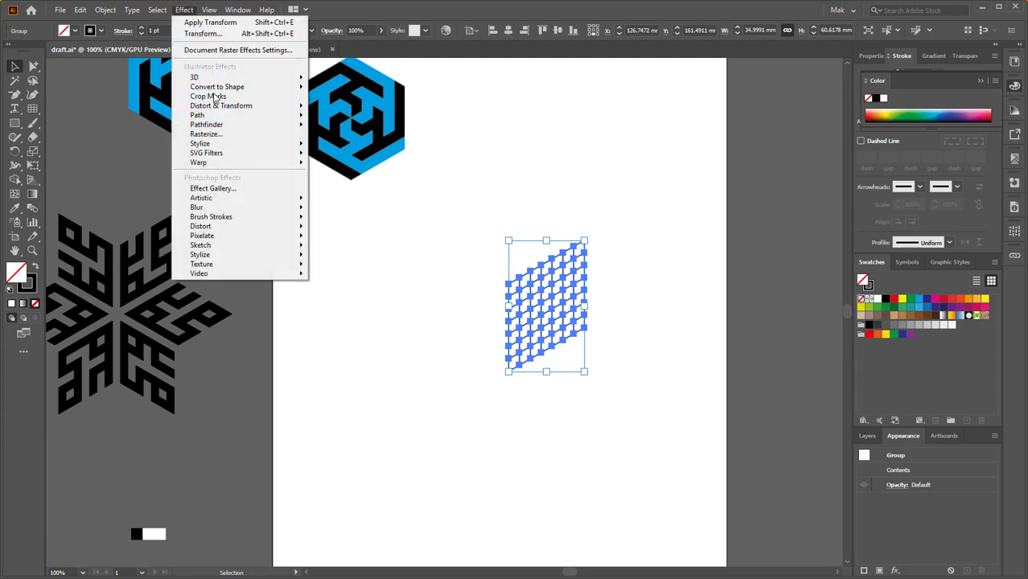
mouse_move(219, 108)
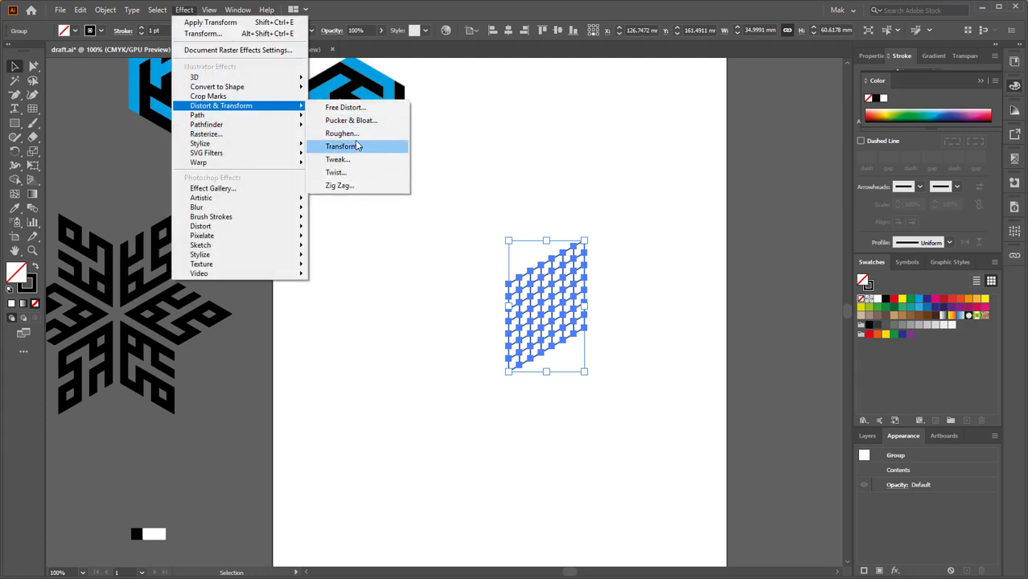
left_click(360, 146)
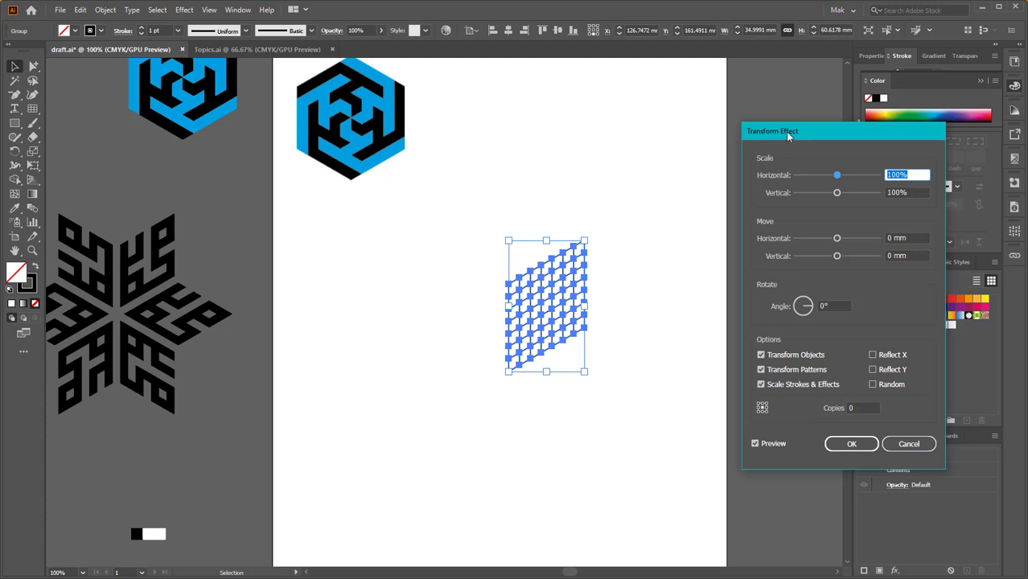
left_click_drag(789, 135, 729, 174)
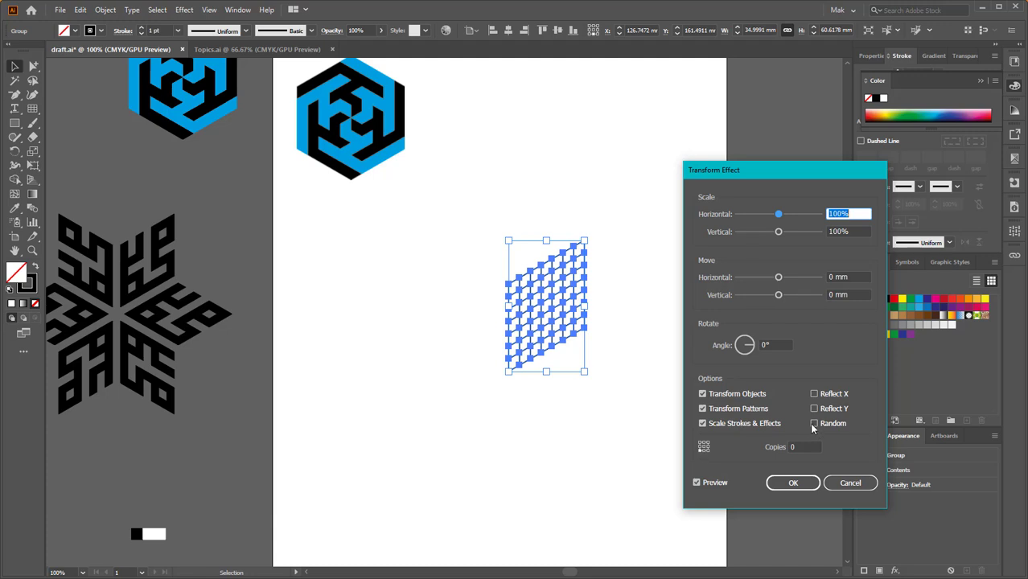
- Set the Transform effect to a 60° angle with 5 copies and apply it to form a six-pointed star
left_click(803, 447)
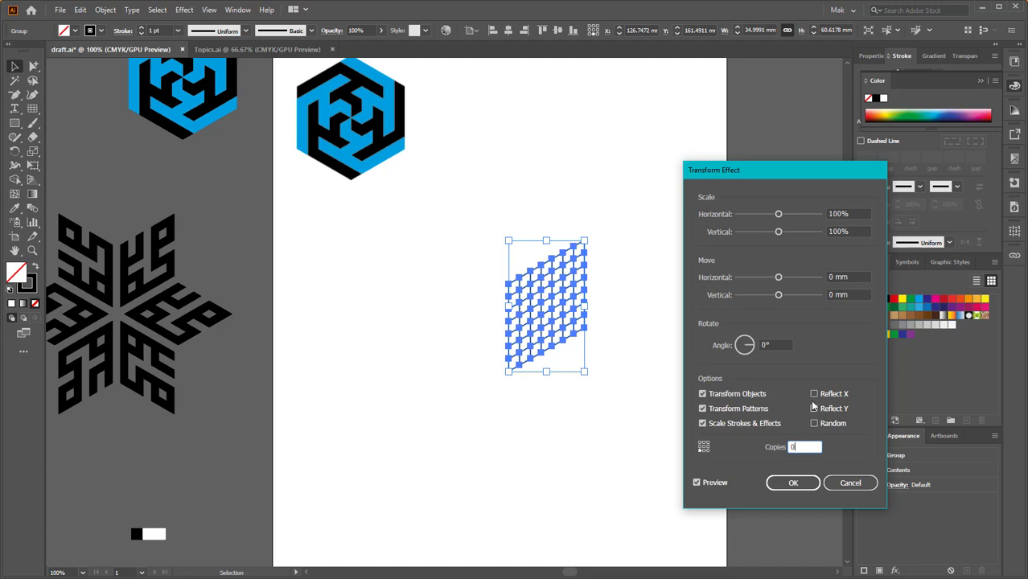
left_click(738, 348)
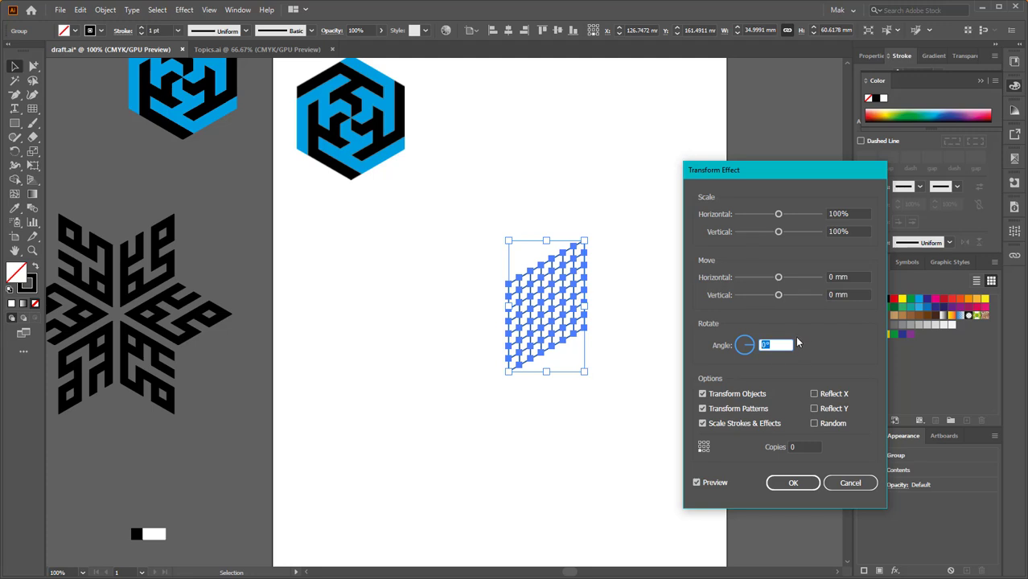
left_click(799, 447)
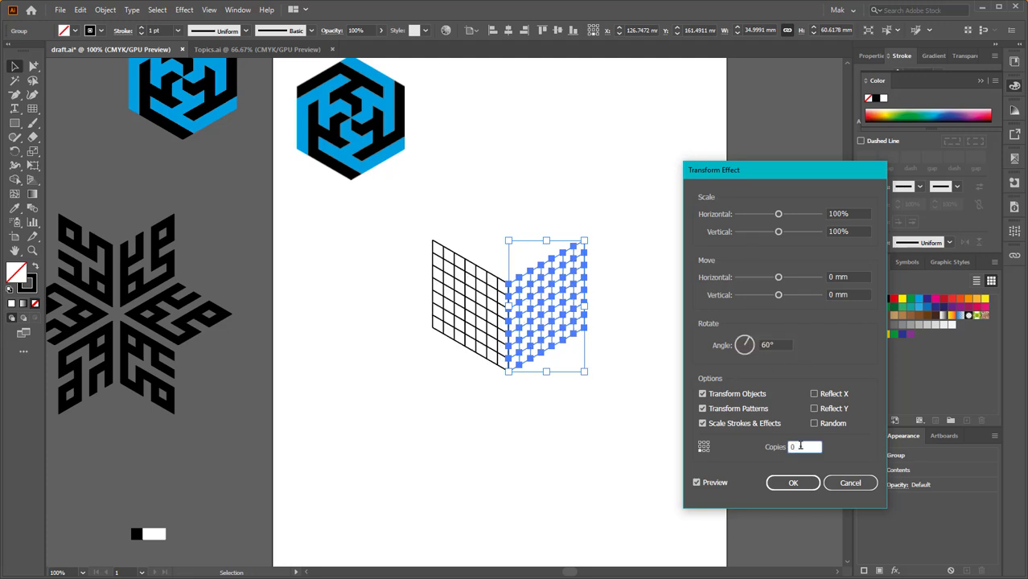
type("4")
key("Up")
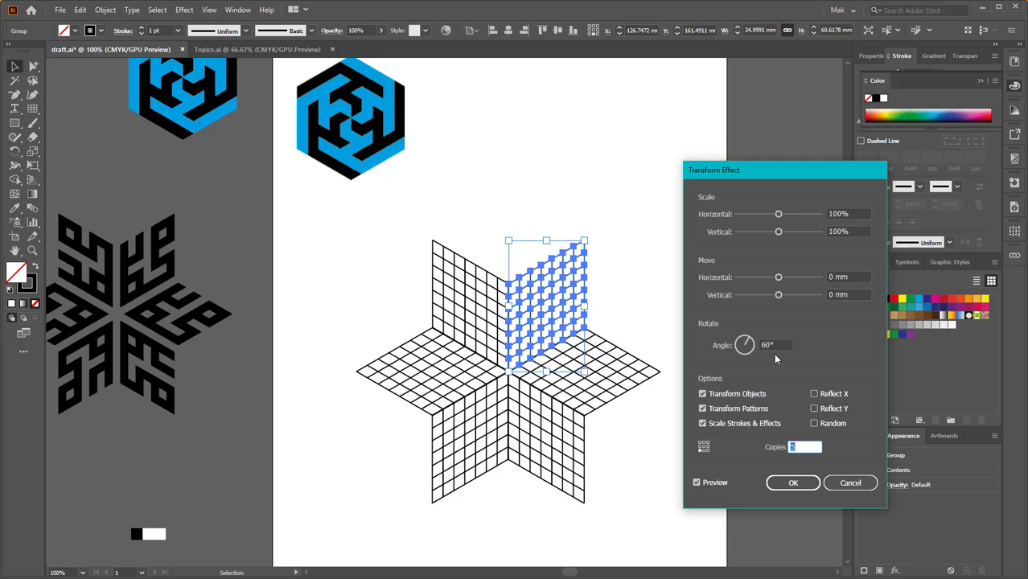
left_click(793, 482)
left_click(608, 264)
- Examine the gaps between the arms of the finished black star and compare them with the new grid star
scroll(525, 273, "down", 1)
scroll(524, 273, "up", 2)
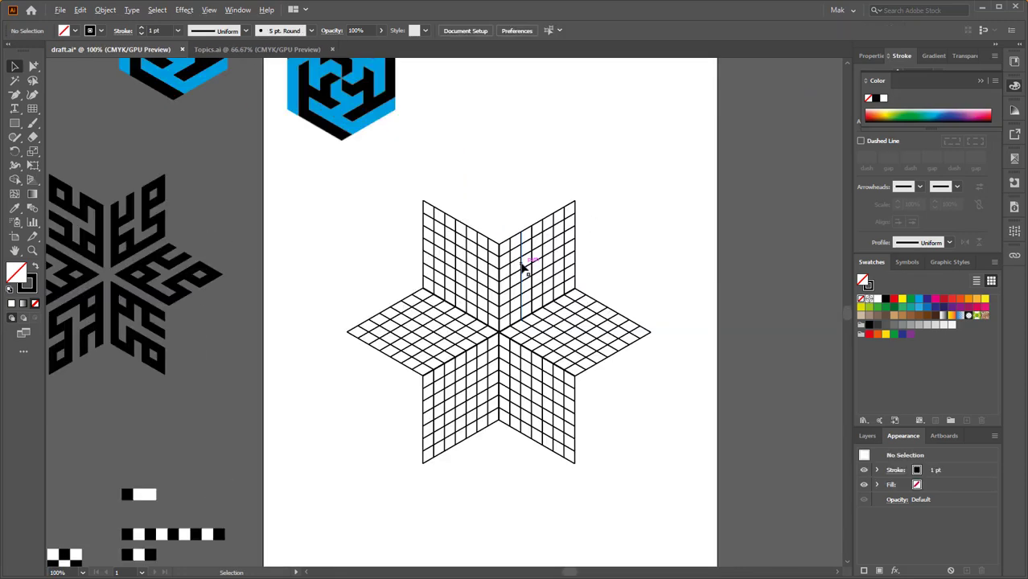
scroll(496, 307, "up", 2)
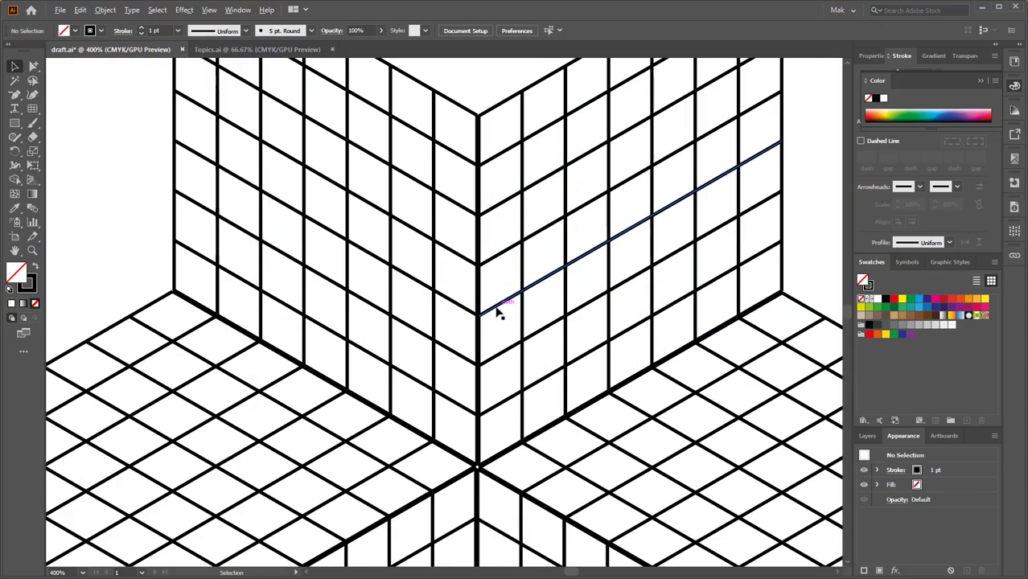
scroll(496, 306, "down", 4)
left_click_drag(517, 302, 584, 278)
scroll(342, 249, "up", 1)
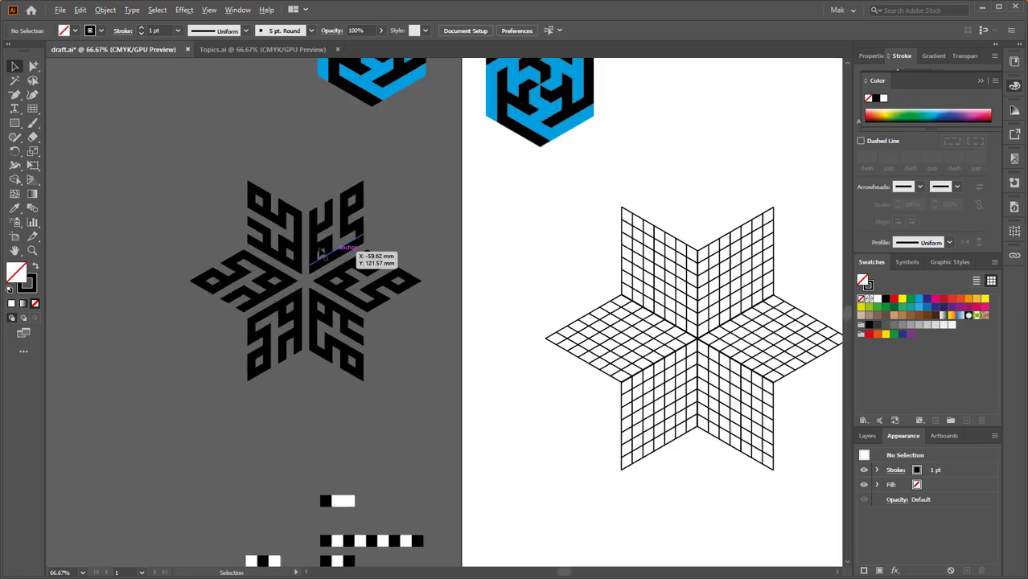
scroll(267, 199, "up", 4)
scroll(269, 200, "down", 2)
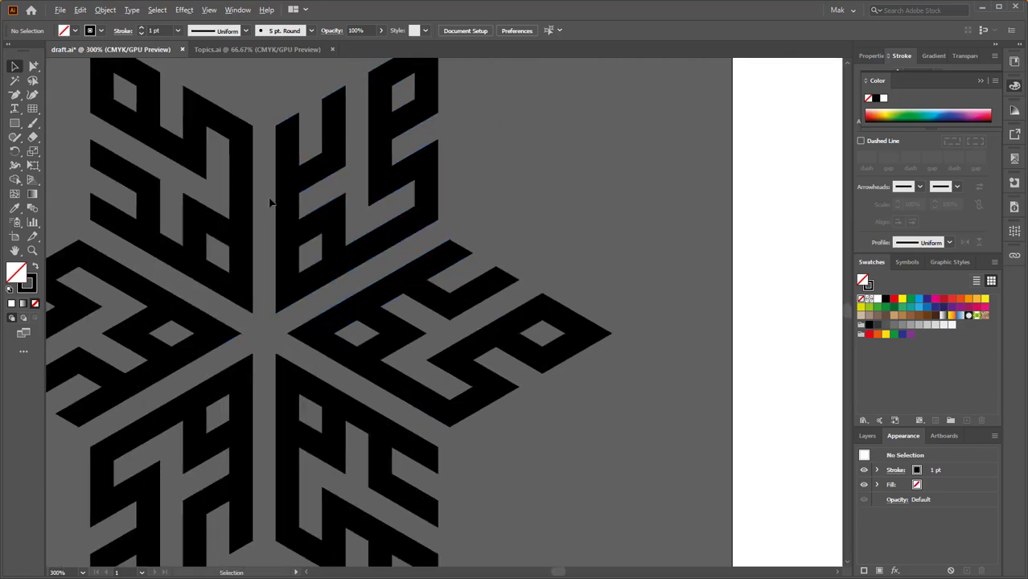
scroll(493, 276, "down", 2)
scroll(487, 259, "up", 5)
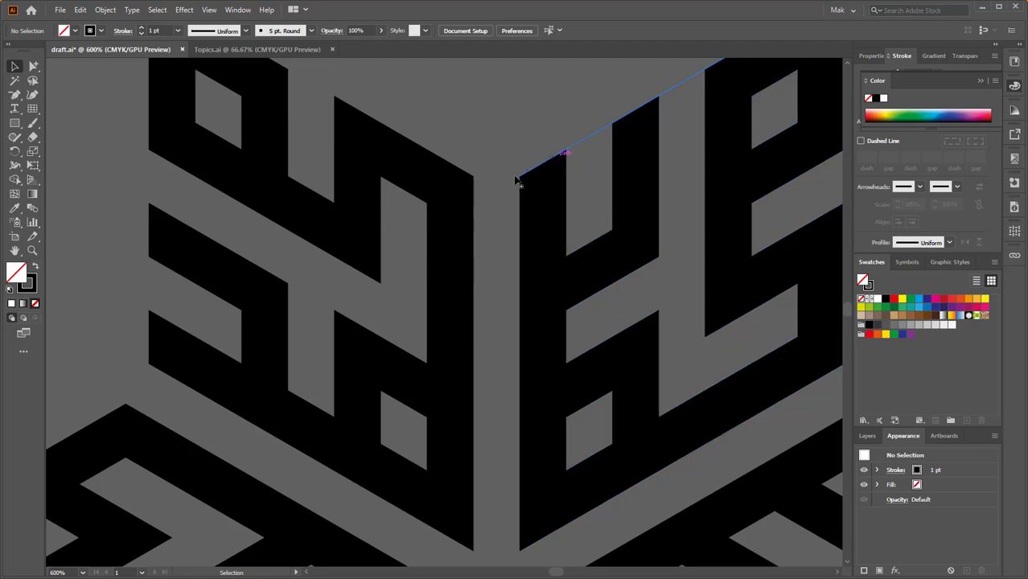
scroll(519, 184, "down", 4)
scroll(359, 266, "down", 1)
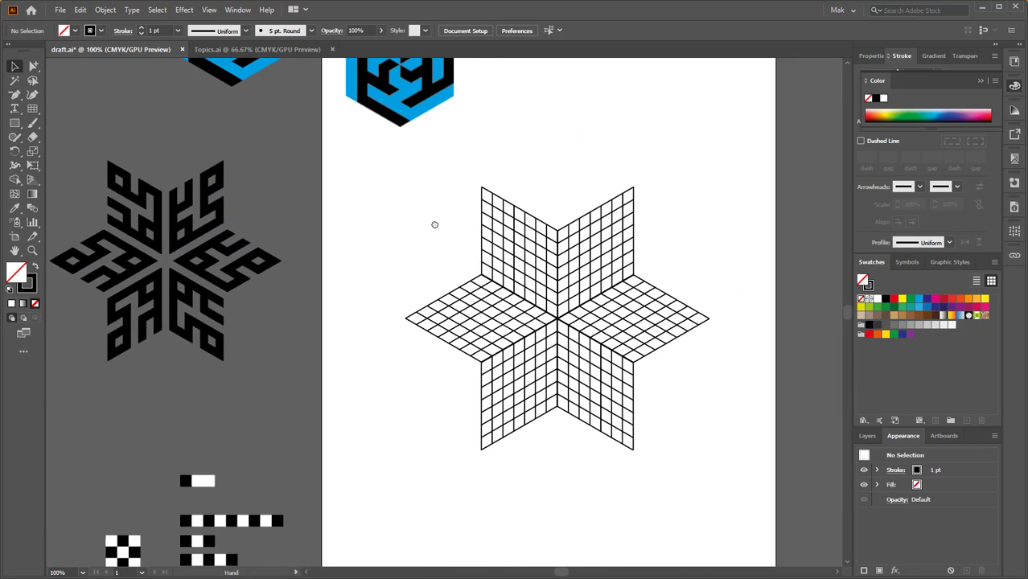
- Edit the grid's Transform effect to move the copies horizontally by -5 mm, separating the six arms
left_click(625, 284)
left_click(899, 486)
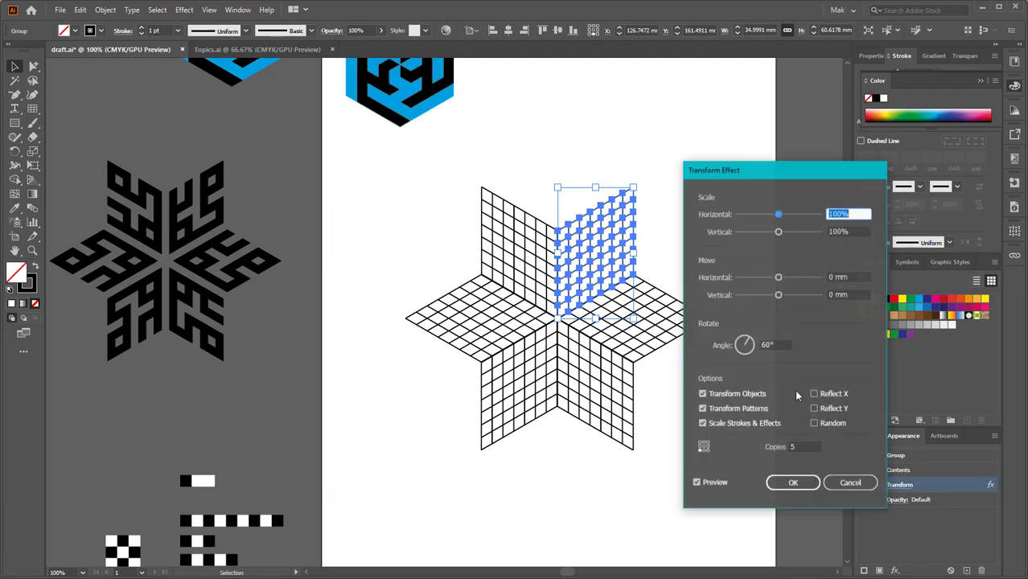
left_click_drag(779, 164, 570, 156)
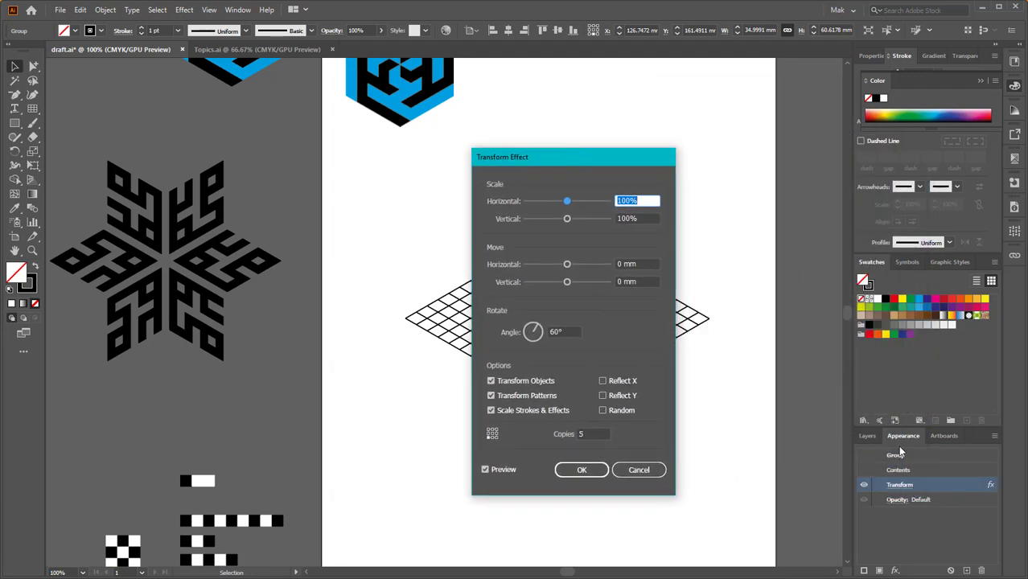
left_click_drag(572, 163, 764, 146)
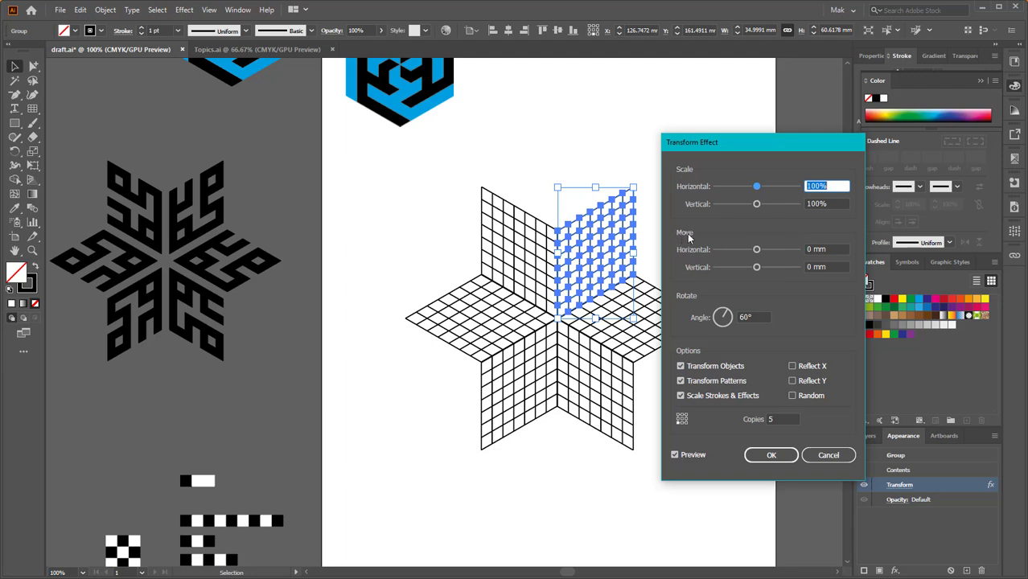
left_click(828, 249)
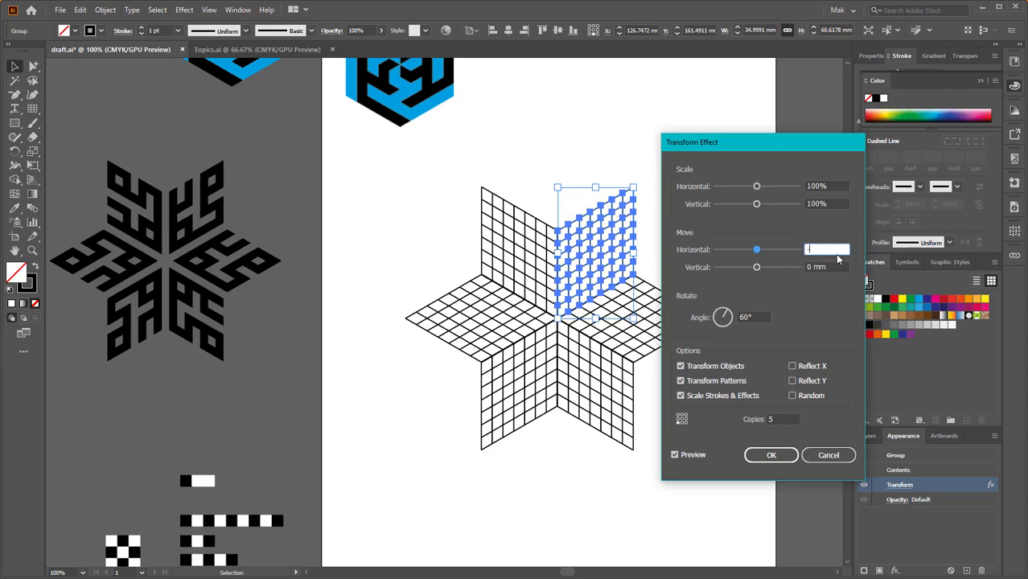
type("-5")
key("Tab")
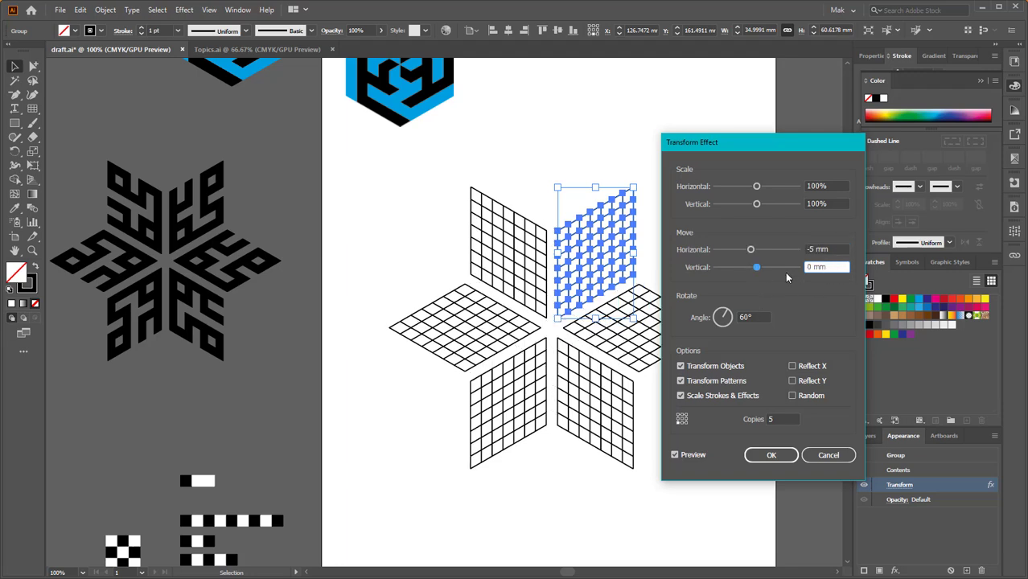
left_click(836, 250)
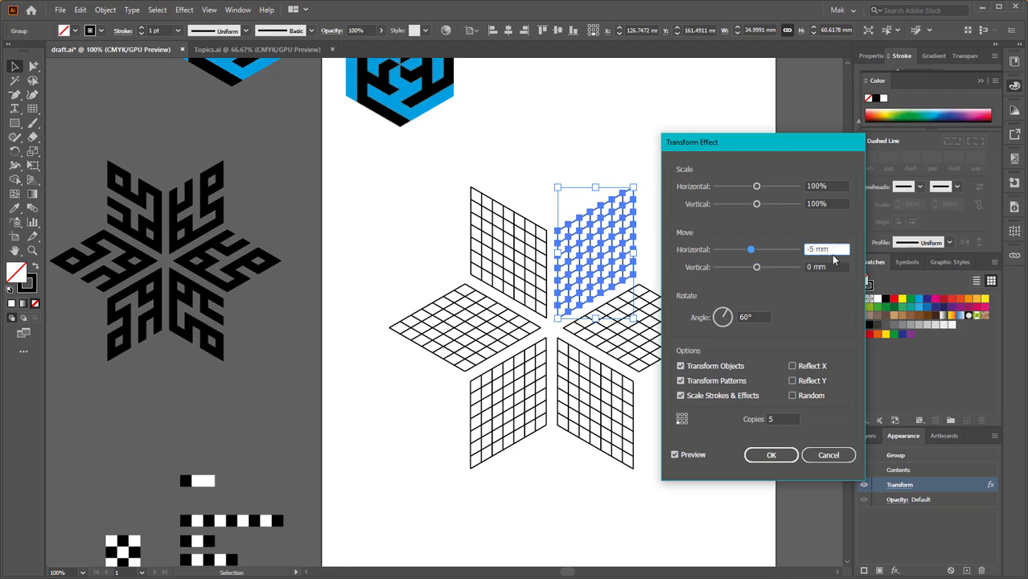
left_click(772, 454)
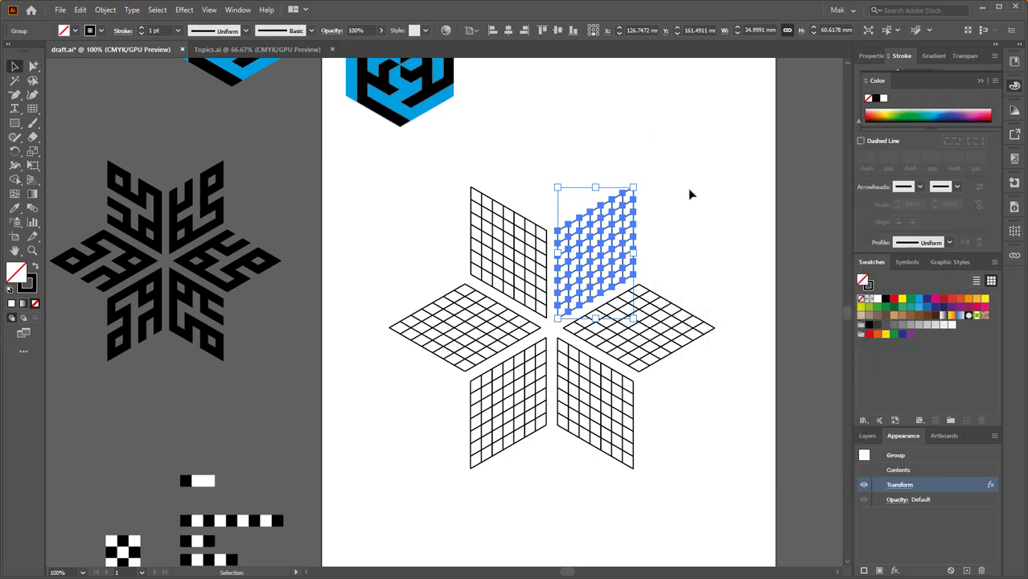
left_click(688, 193)
- Convert the original upper-right rhombus grid into a Live Paint group
key("ctrl+minus")
scroll(559, 267, "up", 1)
left_click(567, 268)
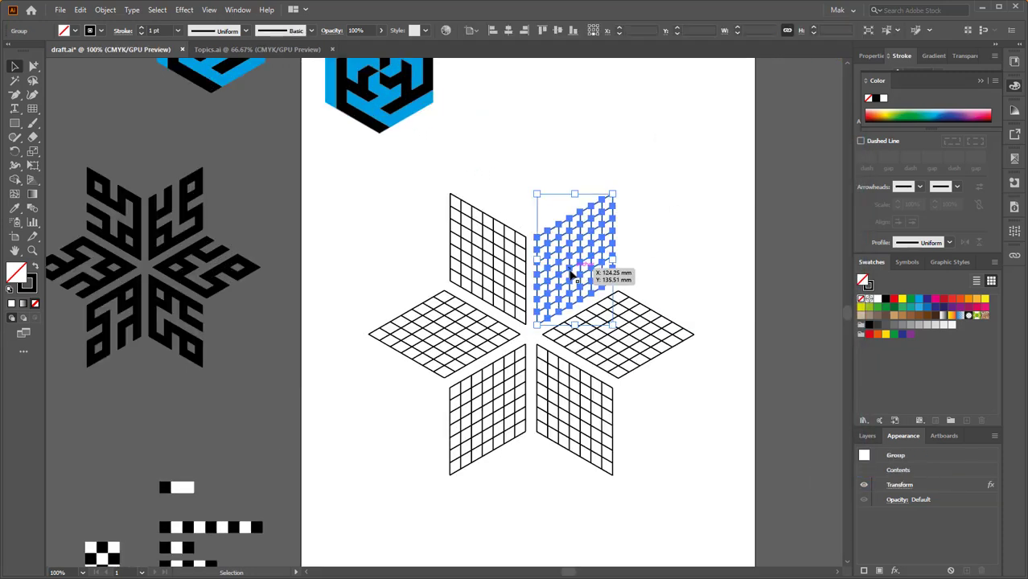
scroll(573, 274, "up", 1)
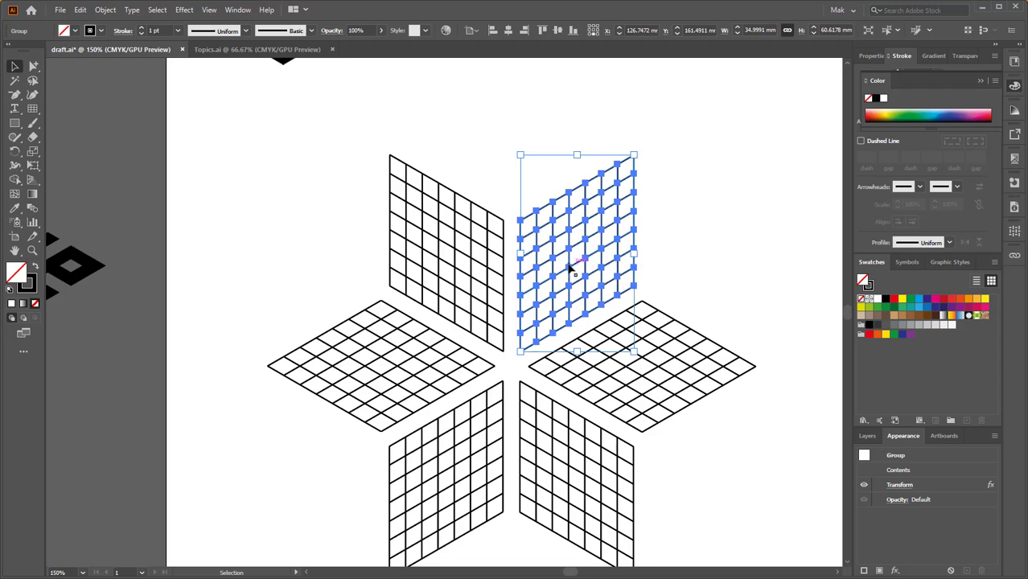
key("g")
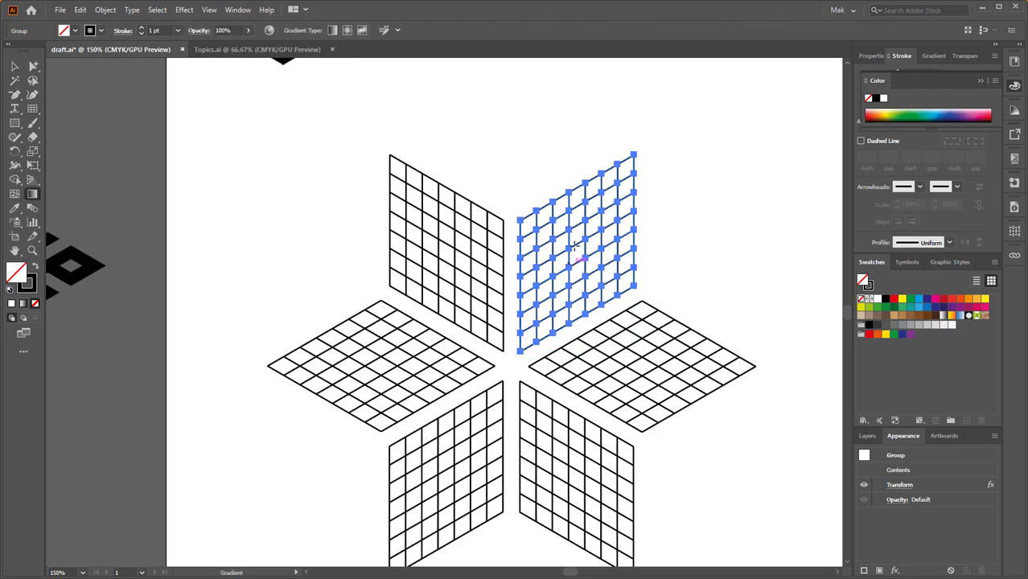
key("k")
scroll(575, 274, "down", 1)
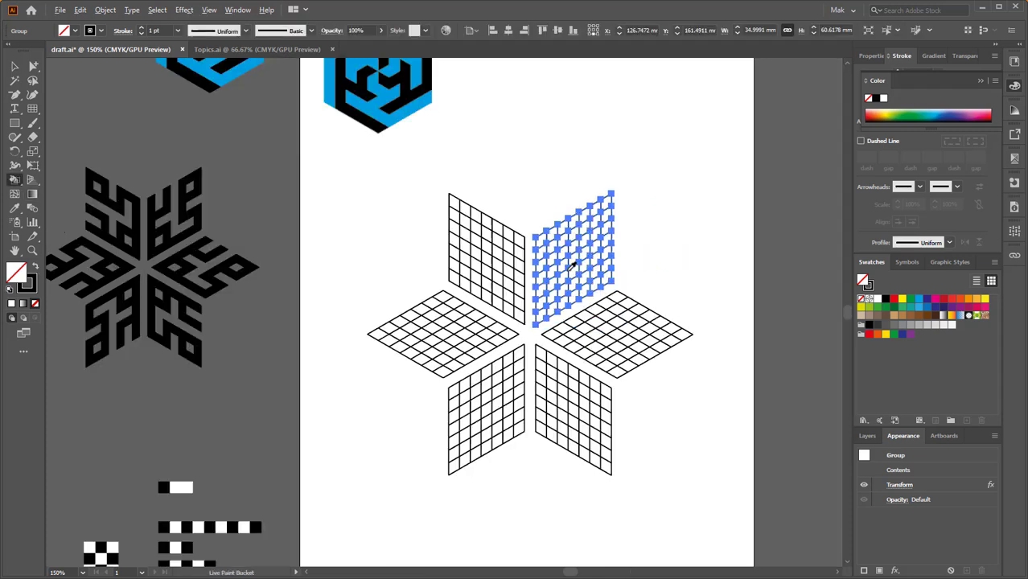
left_click(612, 212)
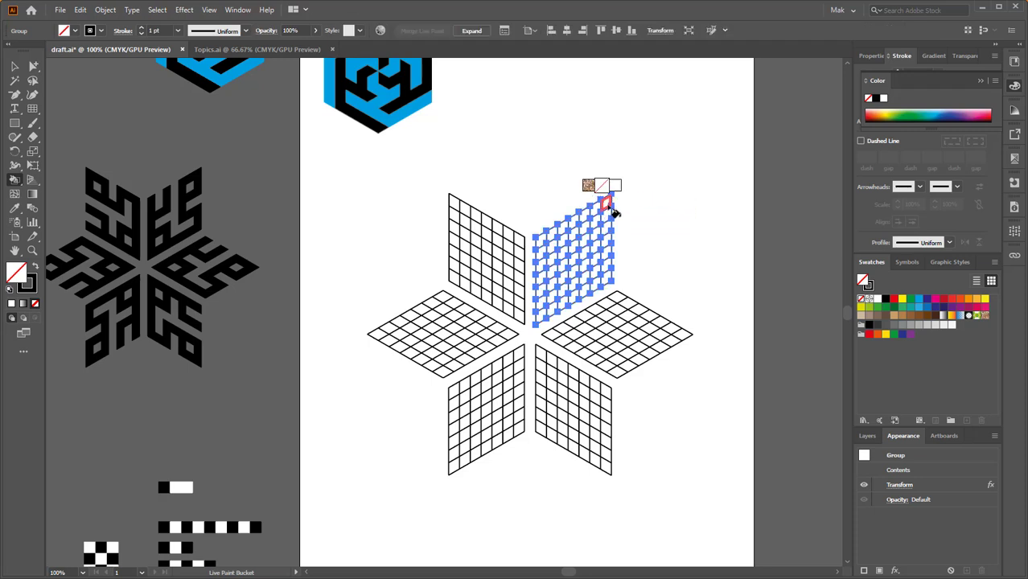
- Make the fill black with no stroke and paint a ring of cells at the grid's outer tip, leaving its centre empty
key("shift+x")
left_click(609, 204)
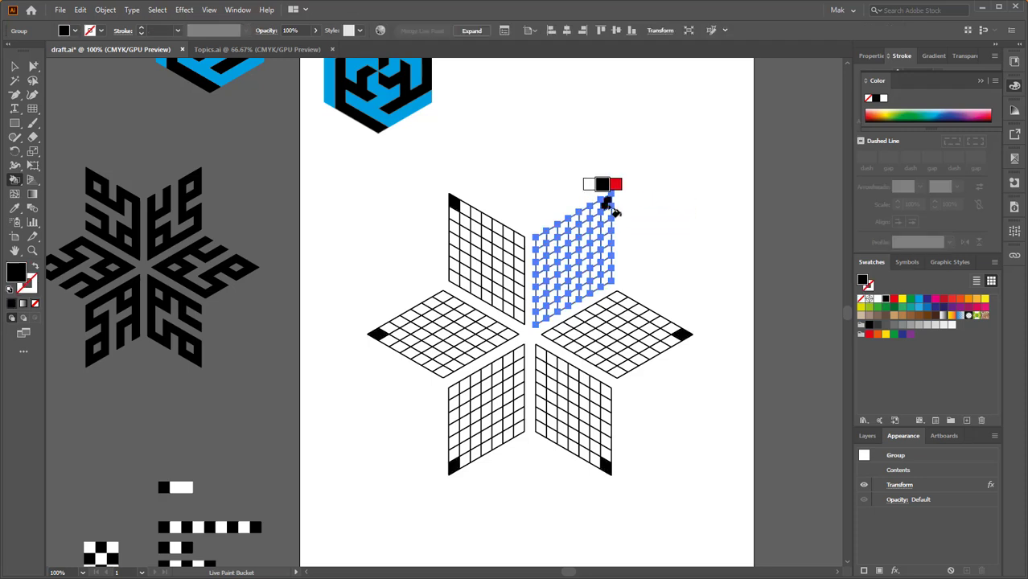
mouse_move(613, 231)
left_mouse_down()
mouse_move(592, 247)
mouse_move(591, 213)
left_mouse_up()
scroll(611, 209, "down", 1)
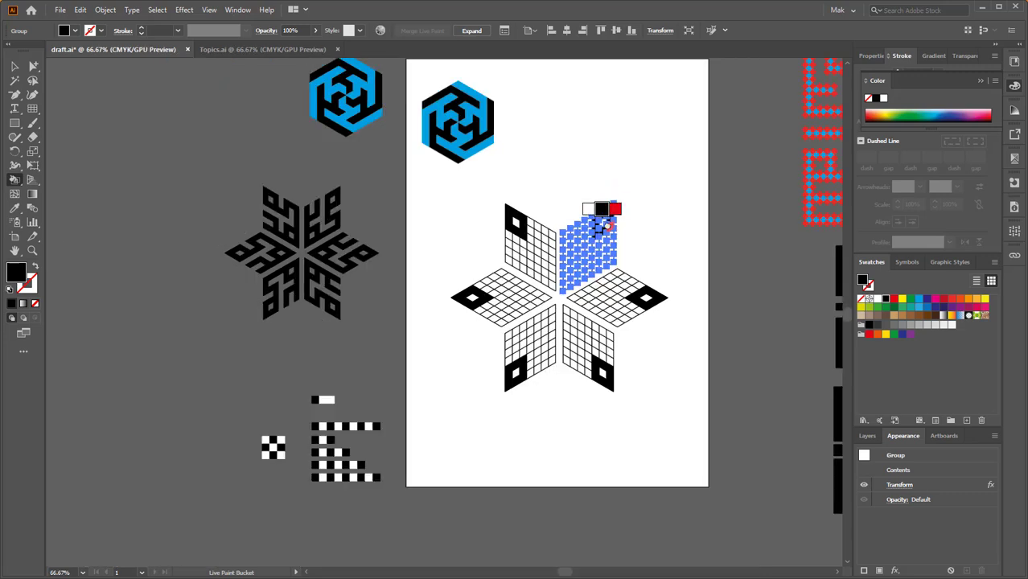
scroll(619, 172, "up", 4)
scroll(630, 214, "down", 4)
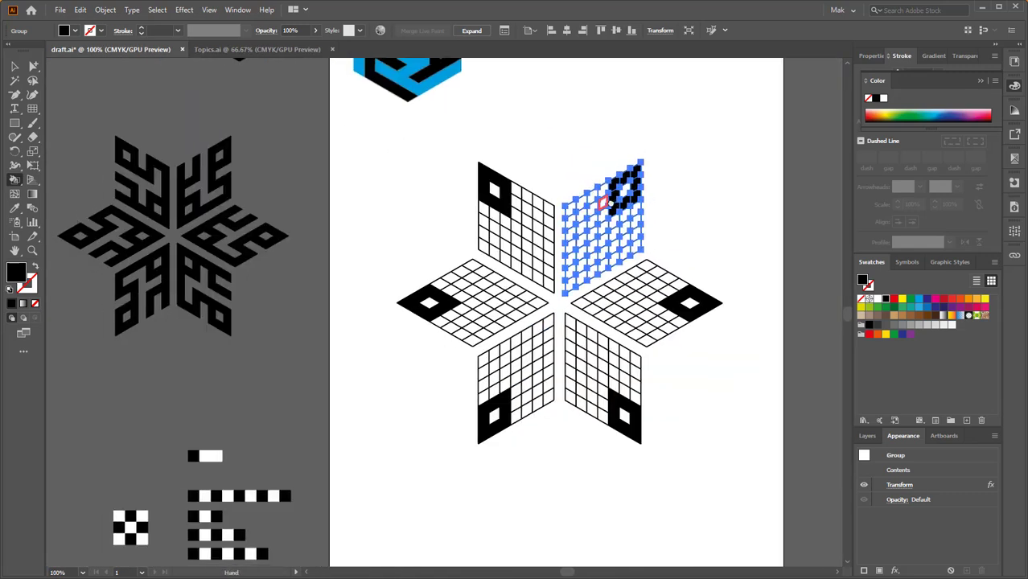
- Paint the black letter stroke from the ring down to the grid's lower edge, ending in a hollow square at the inner corner
scroll(623, 211, "up", 2)
mouse_move(620, 209)
left_mouse_down()
mouse_move(618, 248)
mouse_move(658, 233)
mouse_move(650, 263)
left_mouse_up()
mouse_move(648, 264)
left_mouse_down()
mouse_move(618, 280)
mouse_move(638, 291)
mouse_move(638, 280)
left_mouse_up()
scroll(630, 281, "down", 2)
mouse_move(633, 293)
left_mouse_down()
mouse_move(622, 296)
mouse_move(611, 280)
left_mouse_up()
scroll(619, 272, "down", 1)
- Paint the inner vertical edge and the short branching letter stroke black to complete the Kufic pattern, and deselect the star
scroll(611, 274, "up", 3)
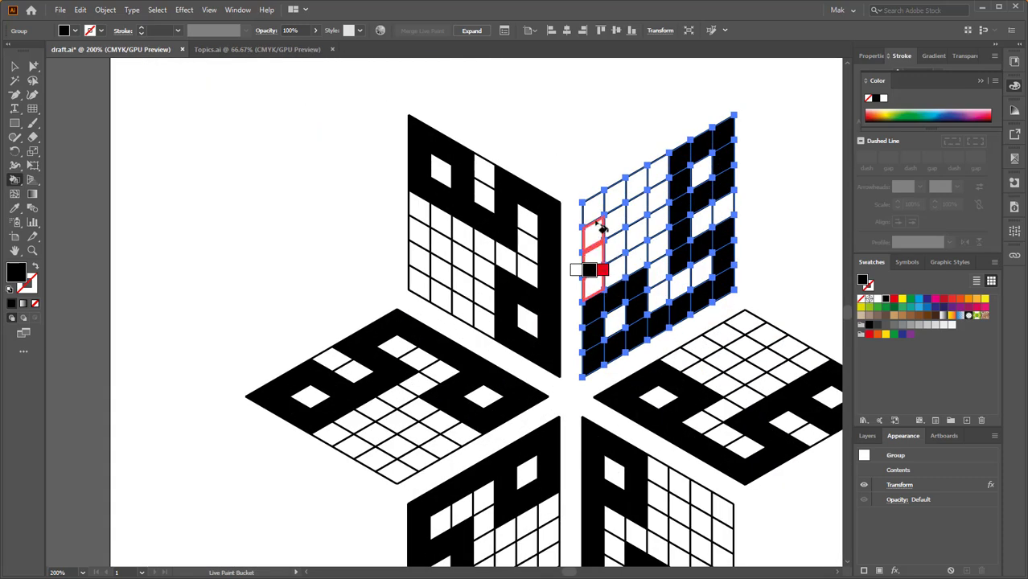
left_click_drag(602, 228, 632, 233)
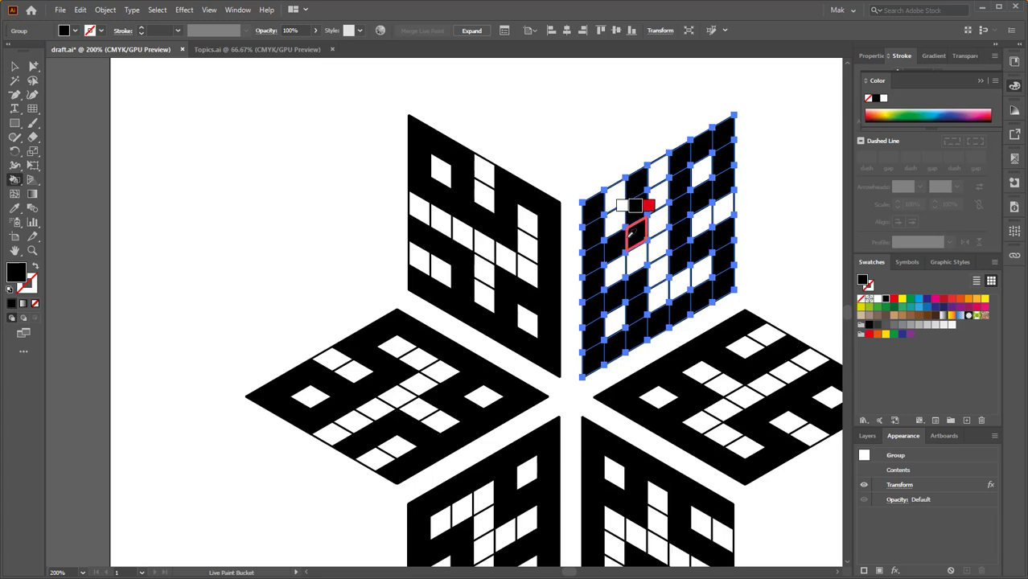
scroll(632, 233, "down", 3)
scroll(654, 202, "up", 2)
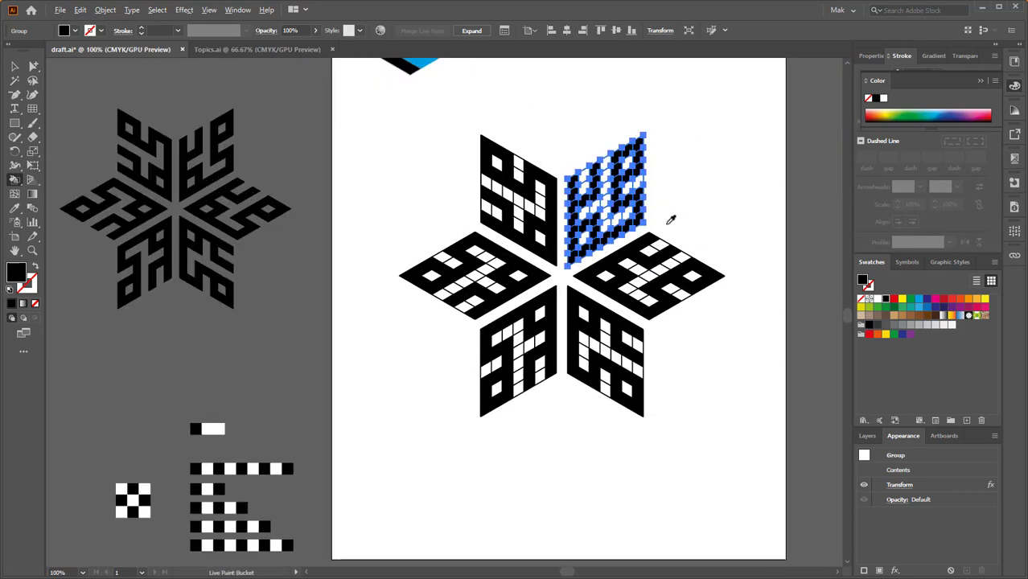
key("v")
left_click(734, 197)
scroll(705, 234, "down", 2)
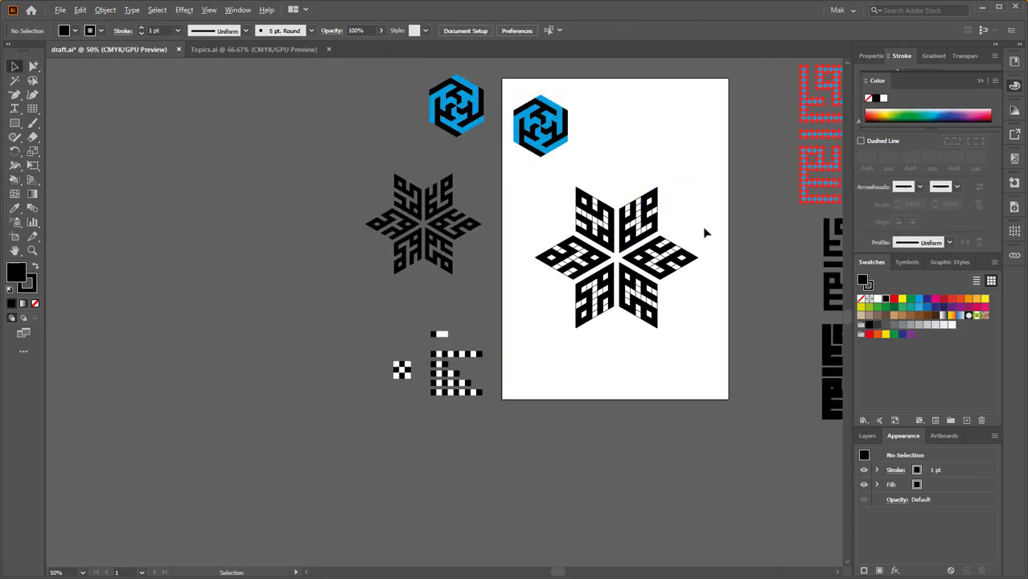
mouse_move(668, 250)
left_mouse_down()
mouse_move(641, 244)
mouse_move(672, 236)
left_mouse_up()
scroll(638, 245, "up", 1)
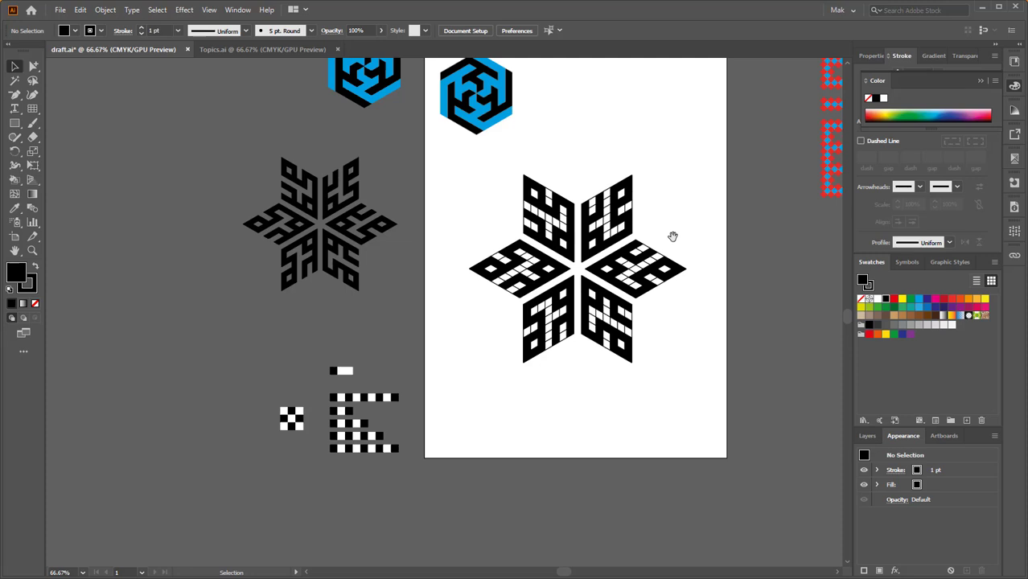
- Expand the appearance of the upper-right Live Paint grid so its Transform copies become real artwork
left_click(617, 239)
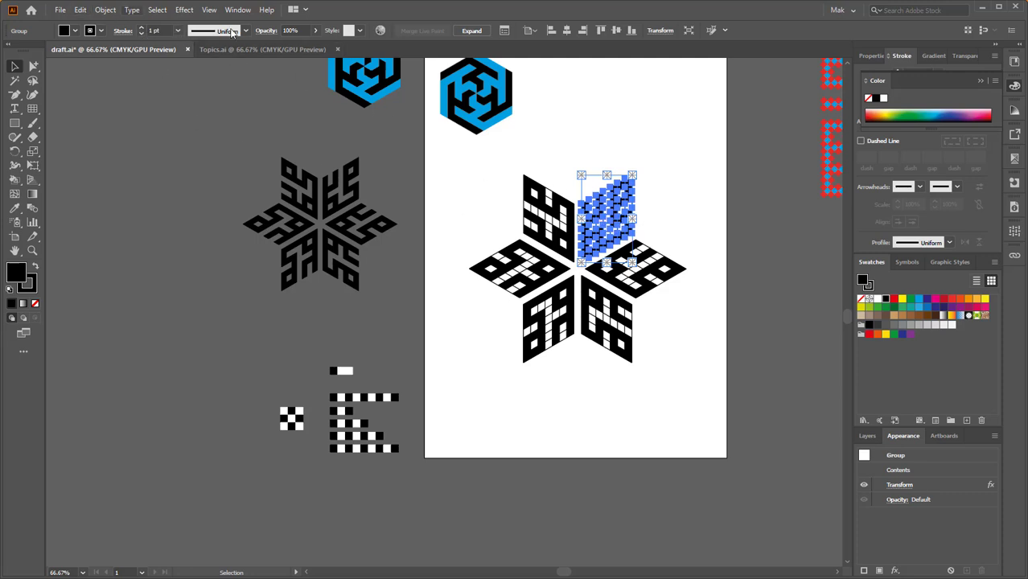
left_click(105, 10)
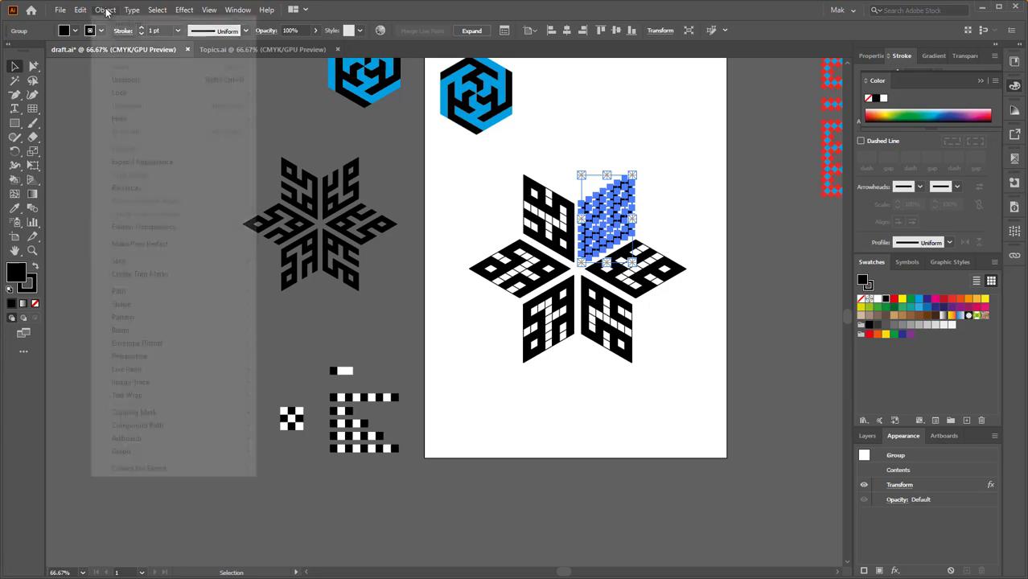
left_click(141, 161)
left_click(683, 219)
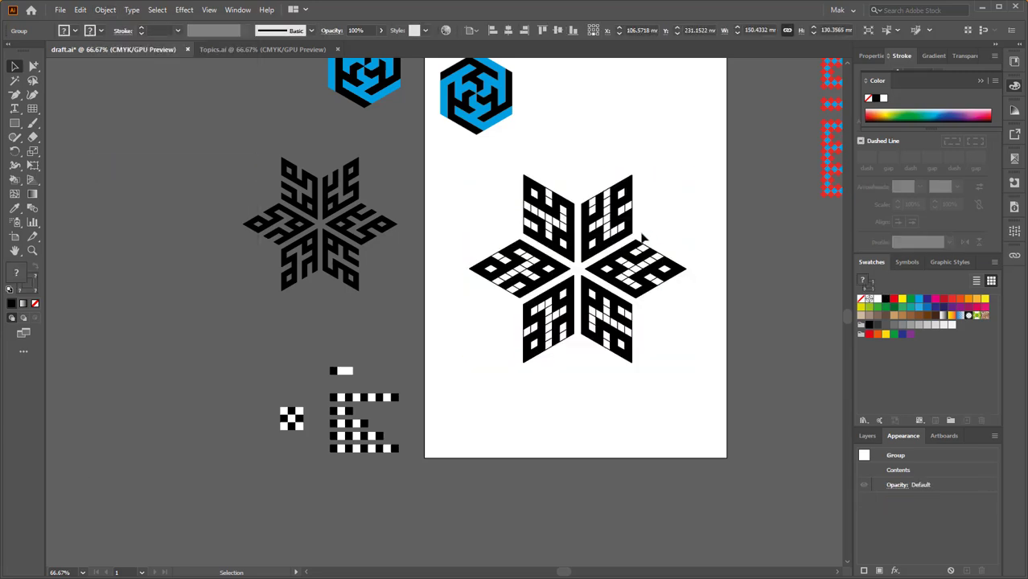
- Ungroup the expanded star and deselect it
scroll(612, 236, "up", 3)
left_click(613, 237)
right_click(610, 236)
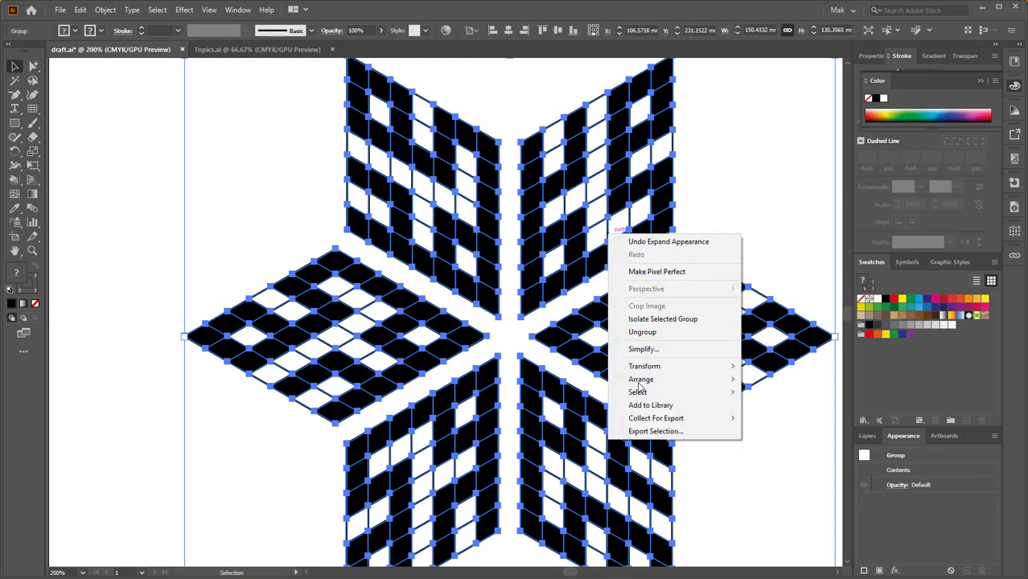
left_click(641, 337)
scroll(475, 238, "down", 3)
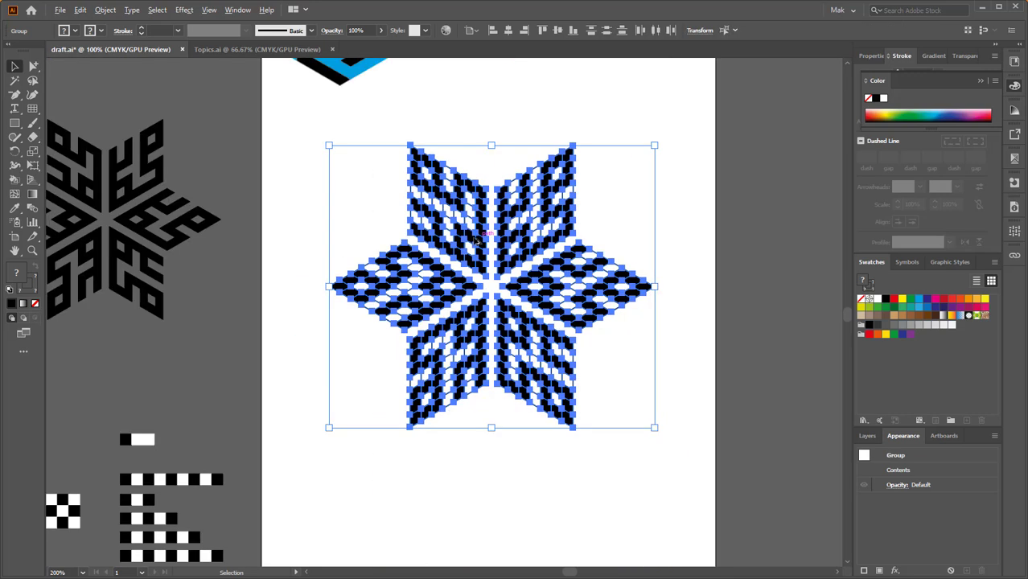
key("ctrl+shift+a")
- Ungroup all the star's rhombuses once more so the grid lines separate from the black cells, and deselect everything
left_click_drag(499, 202, 505, 157)
key("ctrl+z")
left_click_drag(607, 167, 467, 342)
key("ctrl+a")
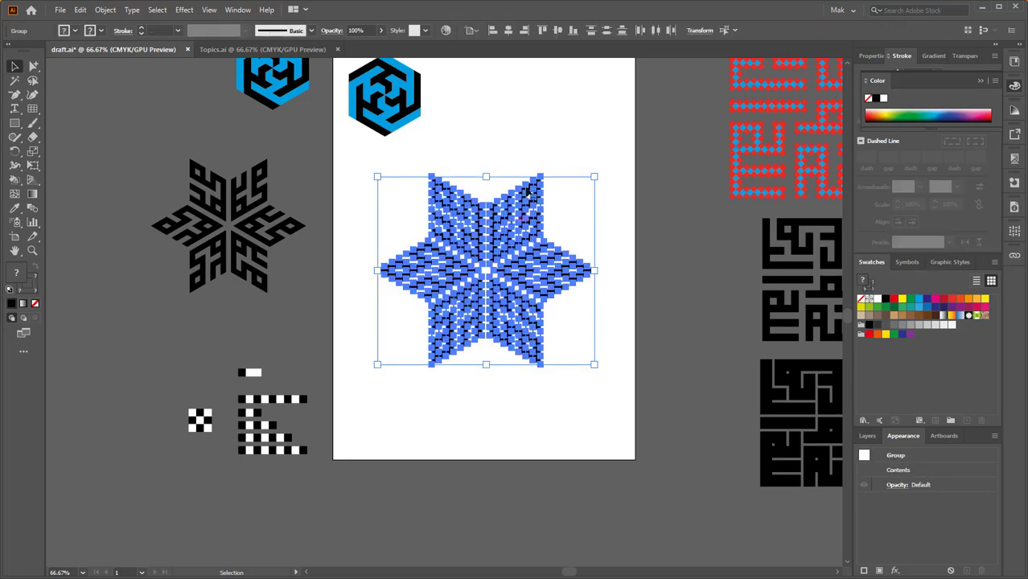
right_click(531, 155)
left_click(585, 257)
left_click(493, 186)
scroll(491, 185, "up", 3)
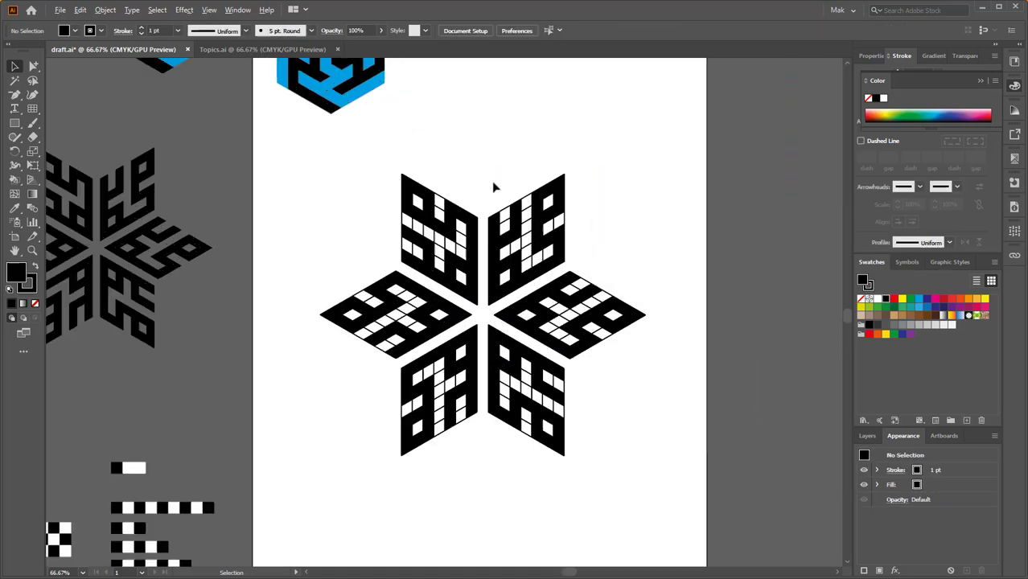
- Pull the line grids off the upper-right and upper-left rhombuses and delete them, keeping the black letter shapes
left_click_drag(564, 213, 562, 71)
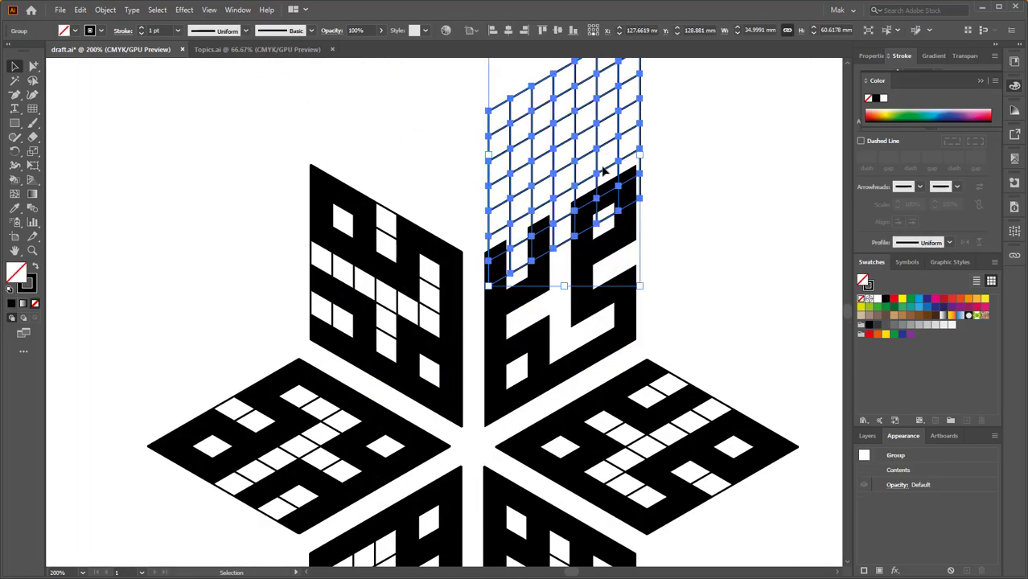
key("Delete")
left_click_drag(391, 213, 439, 95)
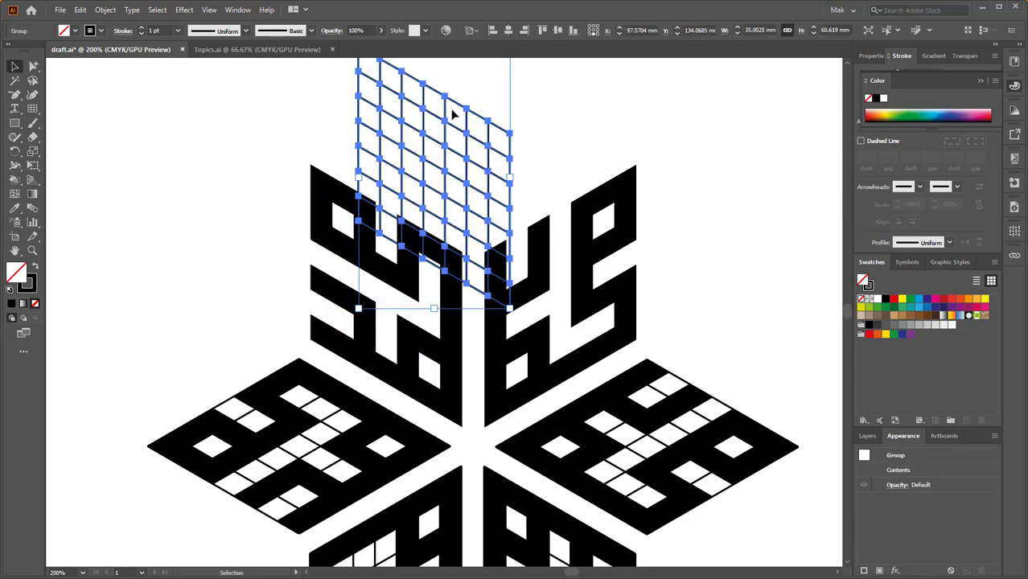
key("Delete")
- Delete the line grids from the right and lower-right rhombuses of the star
scroll(466, 190, "down", 1)
scroll(467, 190, "down", 2)
scroll(596, 246, "down", 3)
left_click(608, 247)
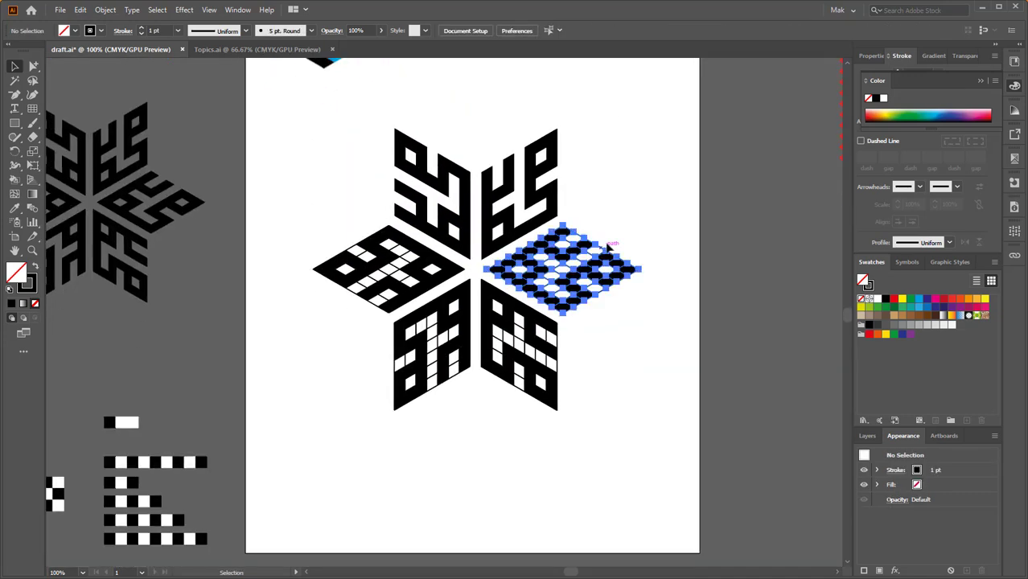
left_click_drag(608, 247, 642, 197)
key("Delete")
scroll(617, 264, "down", 1)
left_click_drag(564, 307, 629, 305)
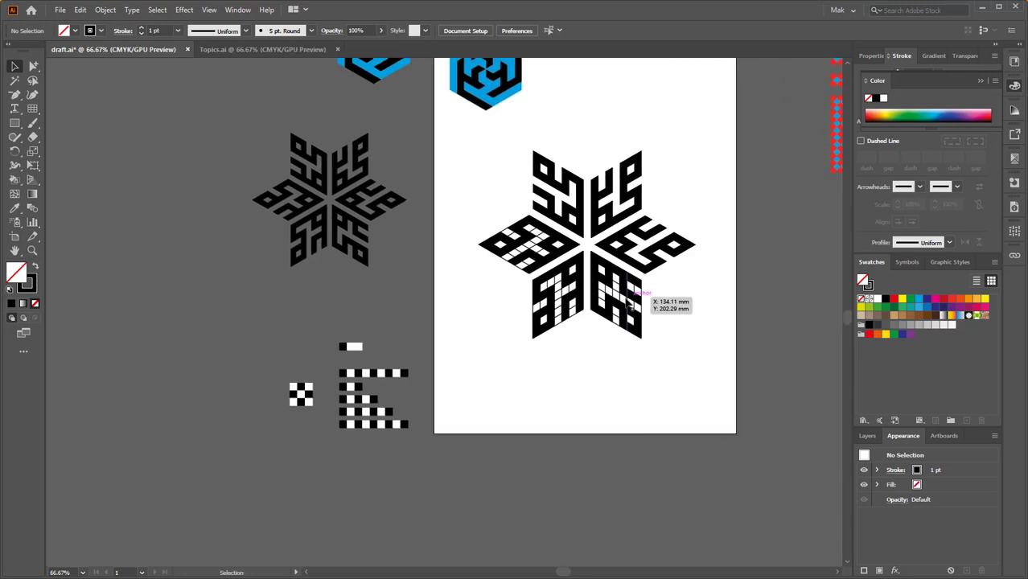
scroll(632, 304, "up", 1)
left_click(654, 287)
key("Delete")
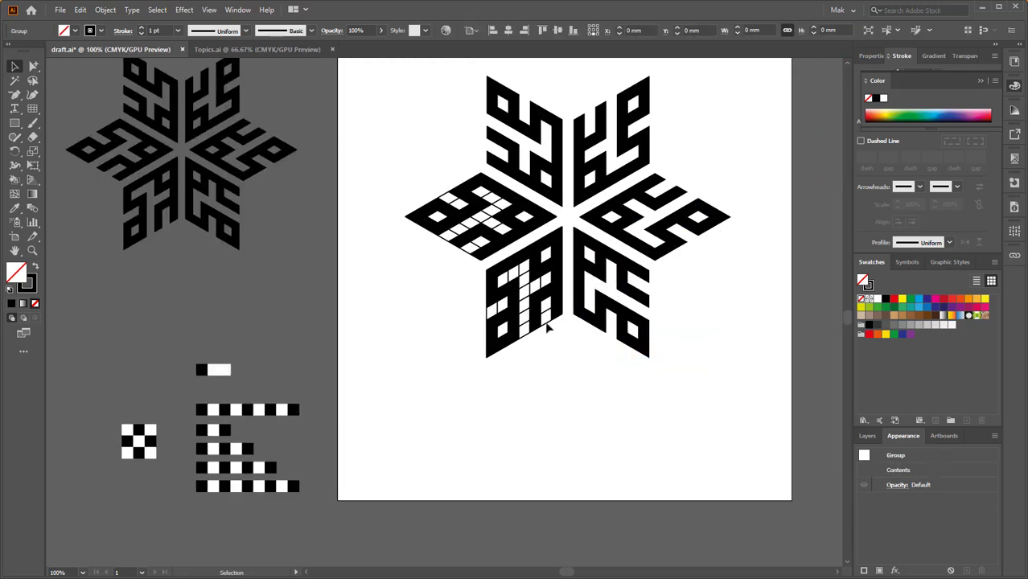
- Remove the line grids from the lower-left and left rhombuses of the star
mouse_move(543, 329)
left_mouse_down()
mouse_move(603, 383)
mouse_move(595, 393)
left_mouse_up()
key("Delete")
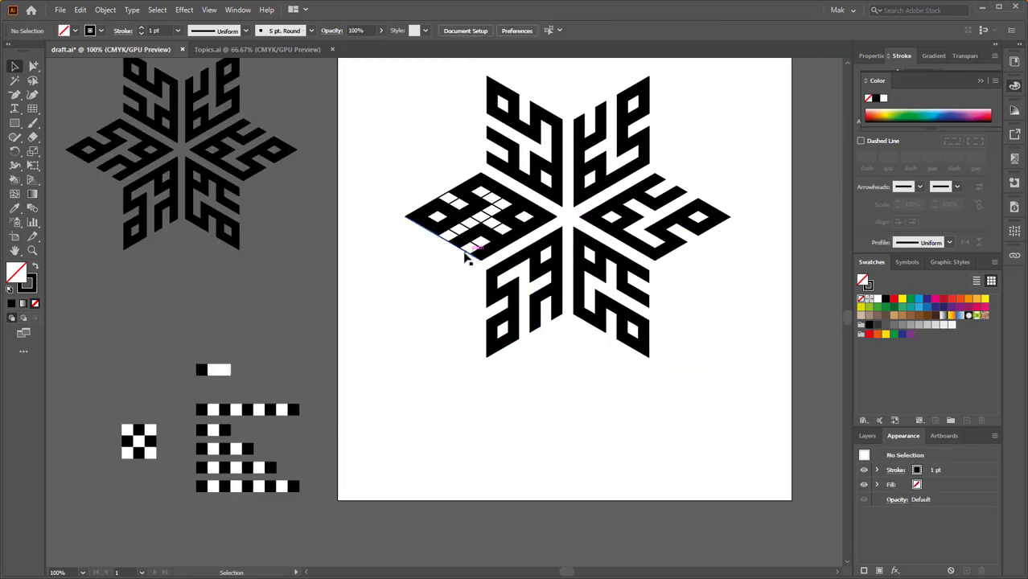
left_click(467, 256)
scroll(467, 256, "down", 2)
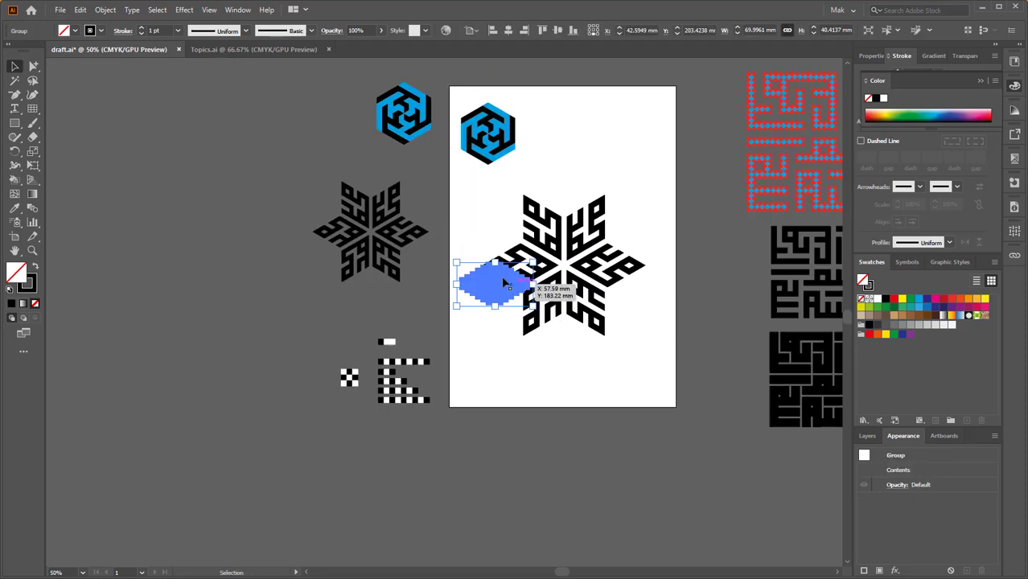
scroll(571, 313, "up", 4)
key("Delete")
- Select the left rhombus and the whole star to examine the remaining black shapes, and clear the selection
left_click(599, 275)
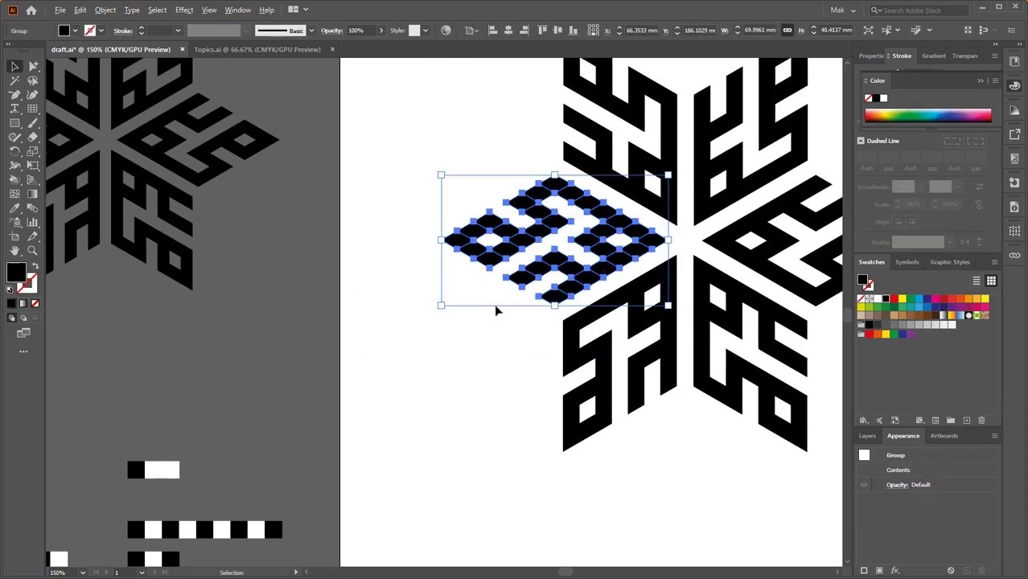
scroll(497, 300, "down", 1)
left_click_drag(660, 282, 592, 280)
scroll(555, 294, "down", 1)
left_click_drag(480, 412, 464, 414)
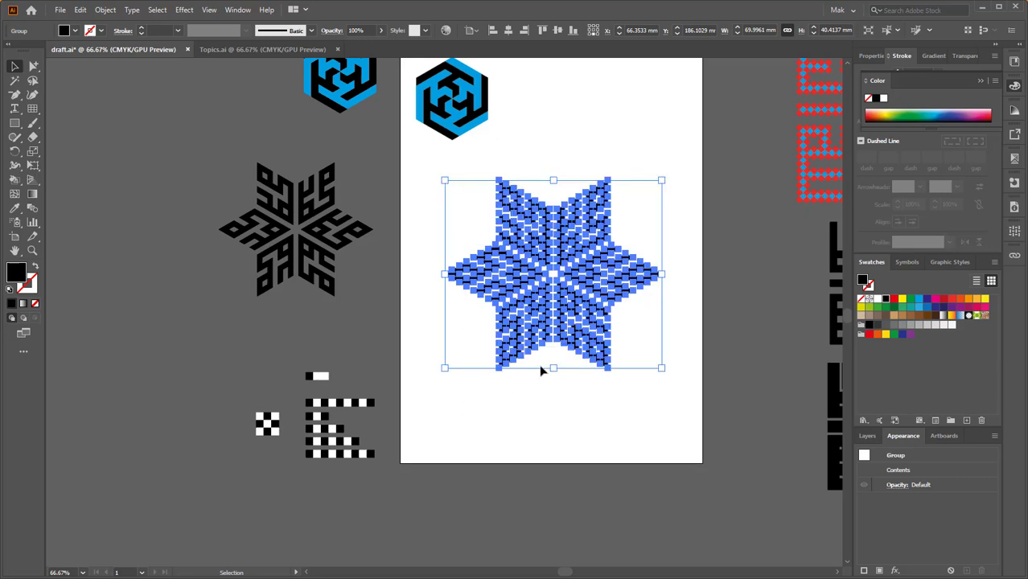
scroll(578, 262, "up", 1)
left_click(747, 221)
scroll(652, 275, "down", 1)
left_click_drag(671, 245, 646, 247)
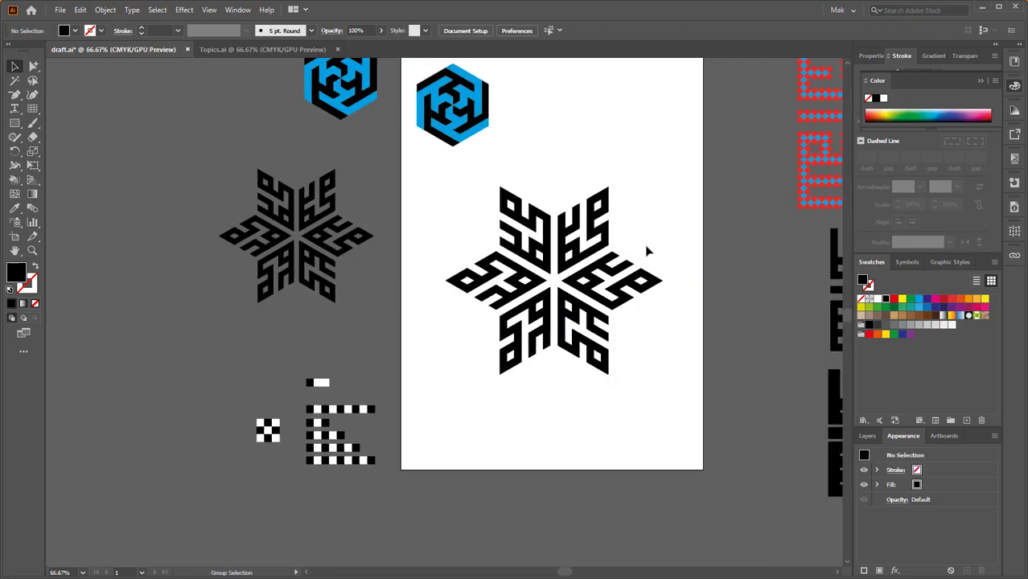
- Save the draft.ai document with the finished star
key("ctrl+s")
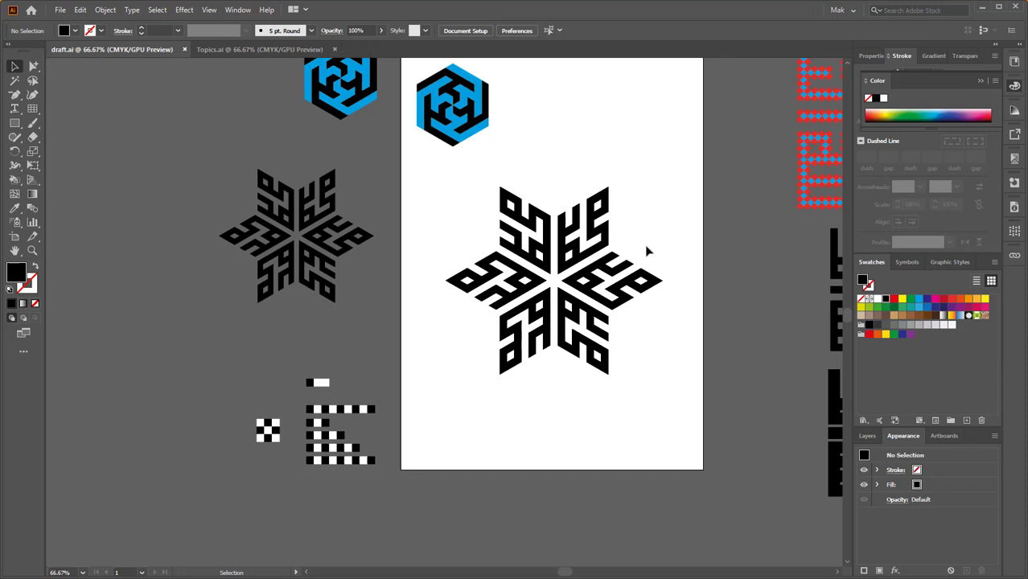
scroll(526, 301, "down", 1)
left_click_drag(660, 382, 602, 412)
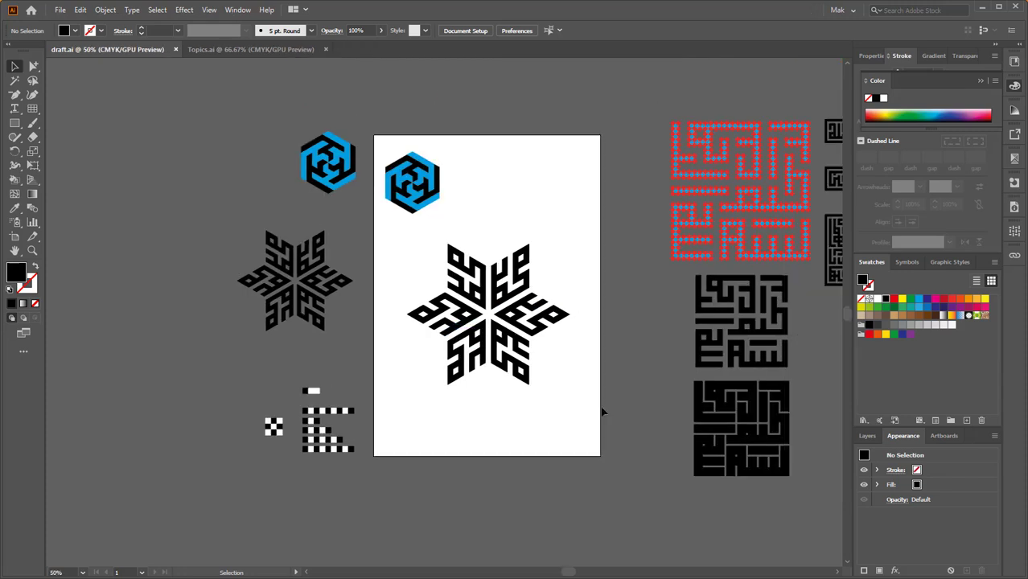